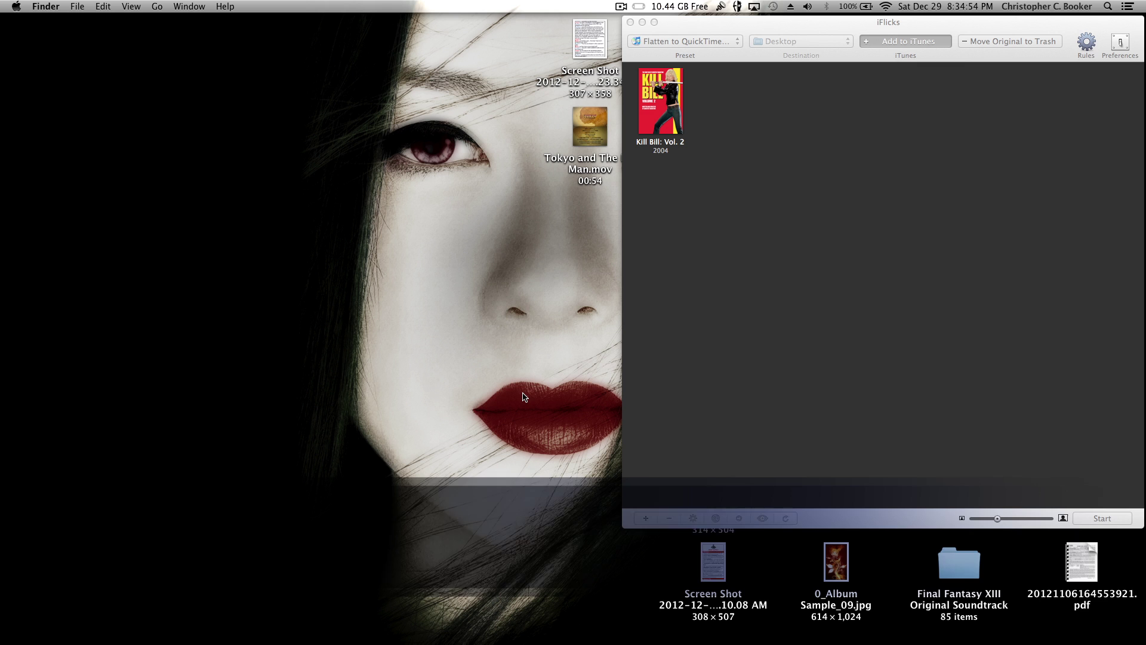
Switch from the iFlicks desktop to full-screen iTunes showing the five Rented movies
{"action": "mouse_move", "coordinate": [525, 616]}
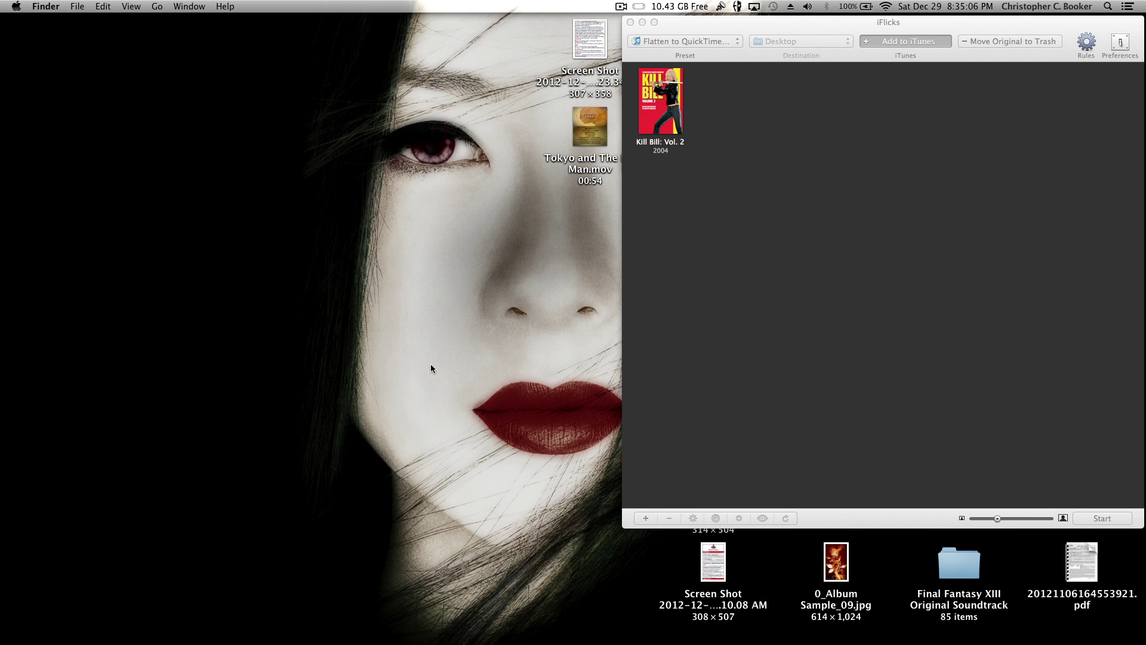
{"action": "key", "text": "ctrl+Right"}
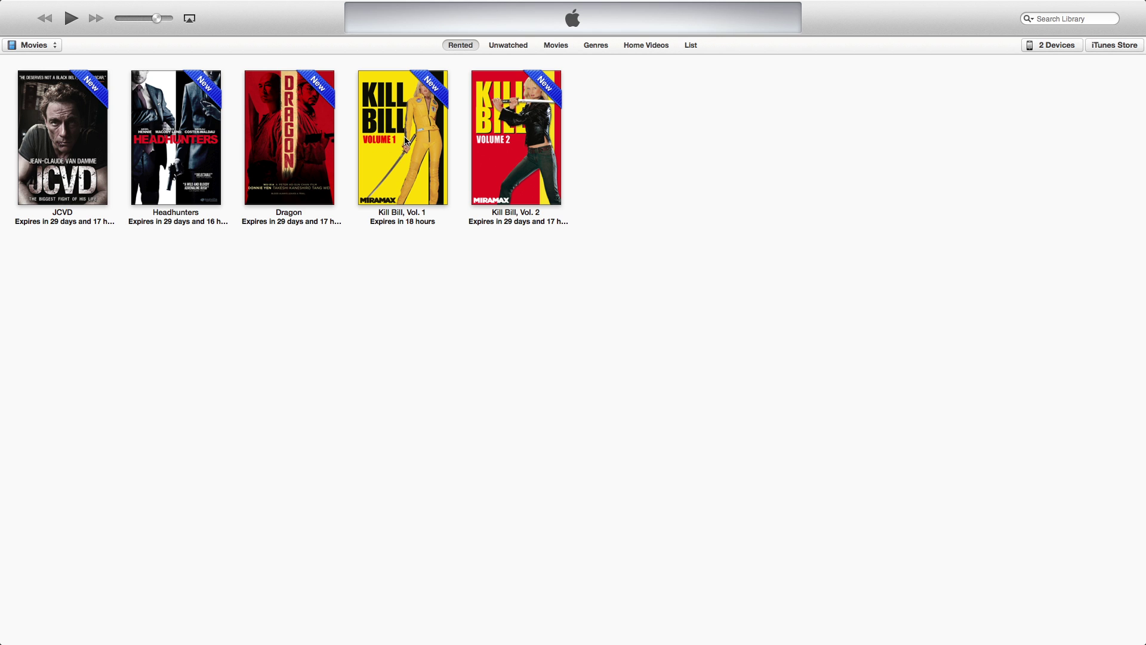
Reveal the Dock and return from full-screen iTunes to the iFlicks desktop
{"action": "mouse_move", "coordinate": [408, 630]}
{"action": "mouse_move", "coordinate": [448, 618]}
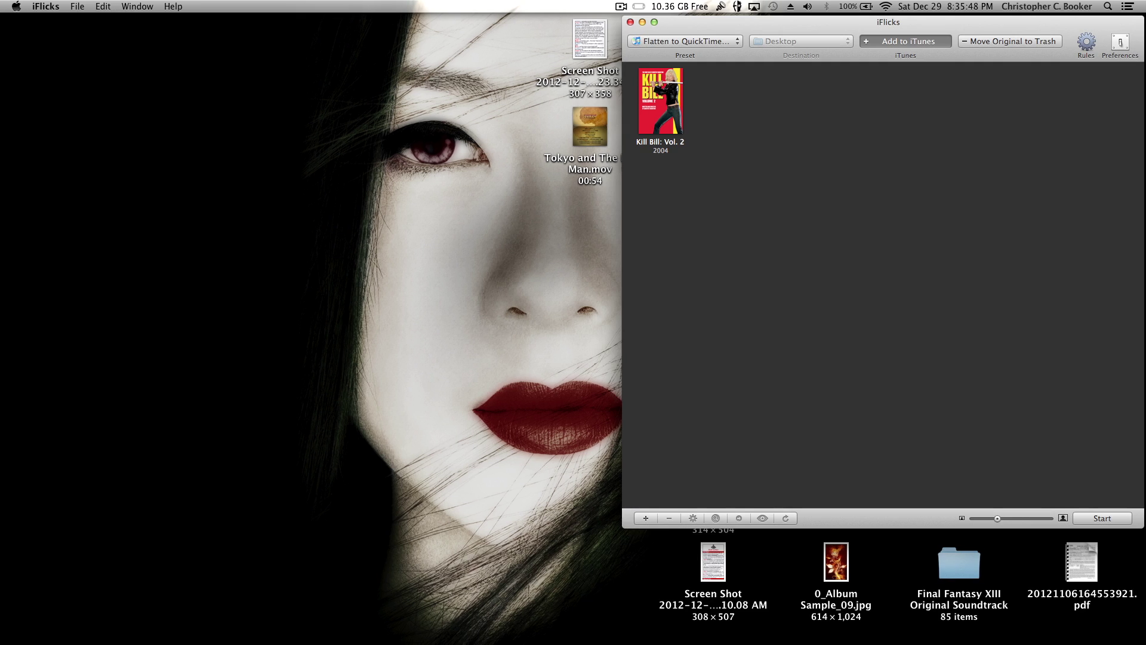
{"action": "mouse_move", "coordinate": [525, 620]}
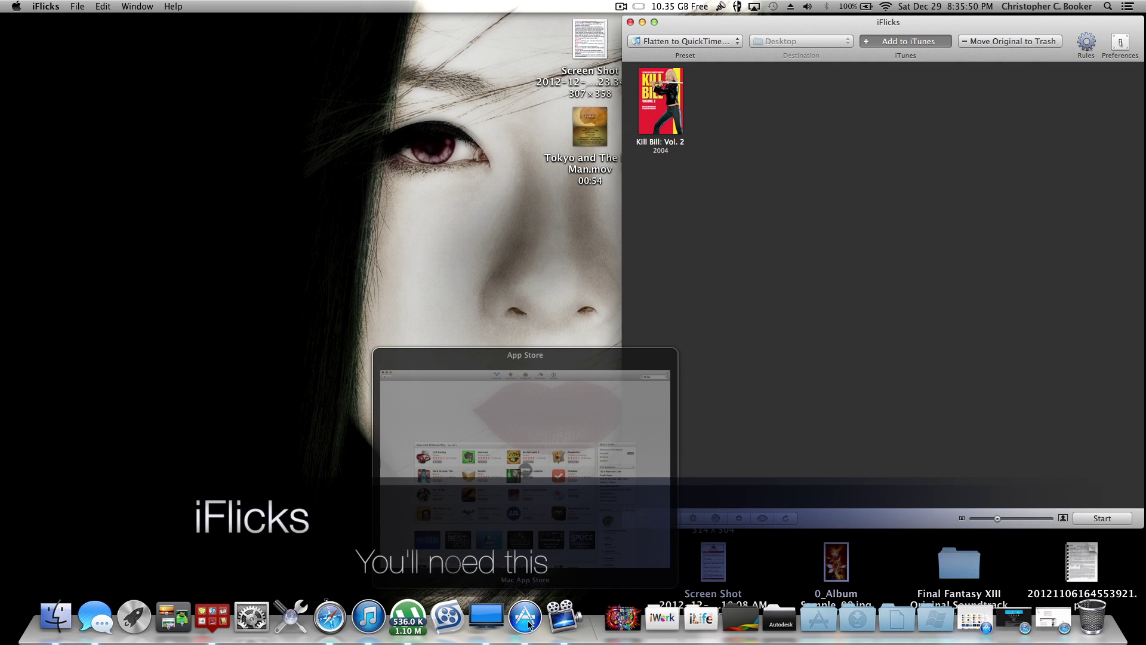
{"action": "left_click", "coordinate": [529, 622]}
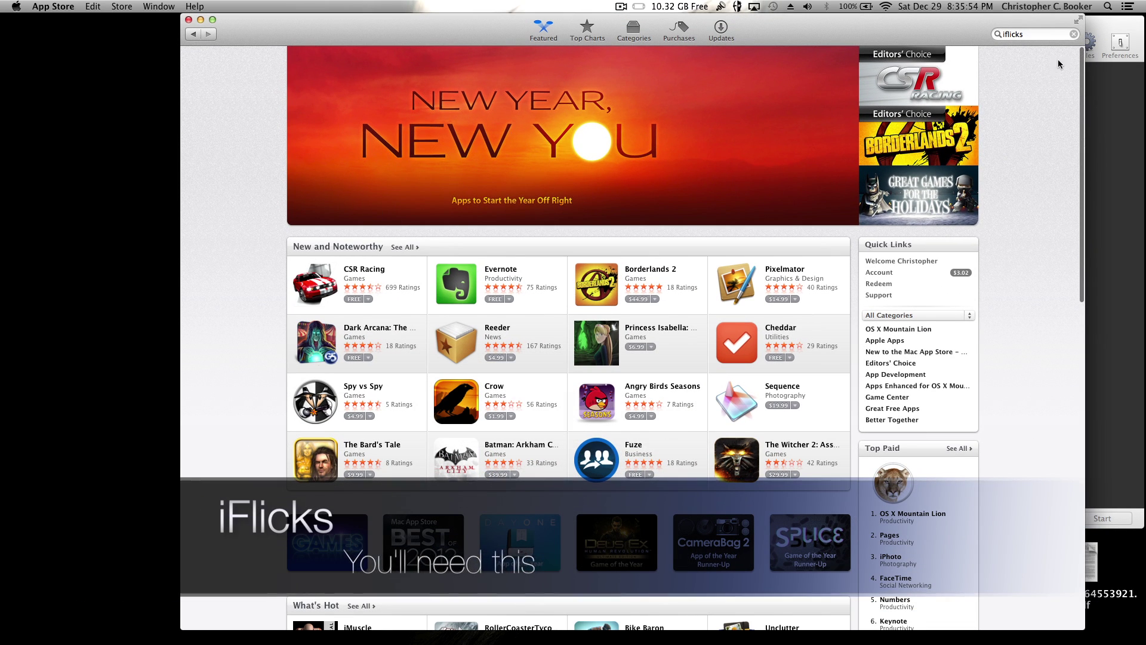
{"action": "left_click", "coordinate": [1031, 34]}
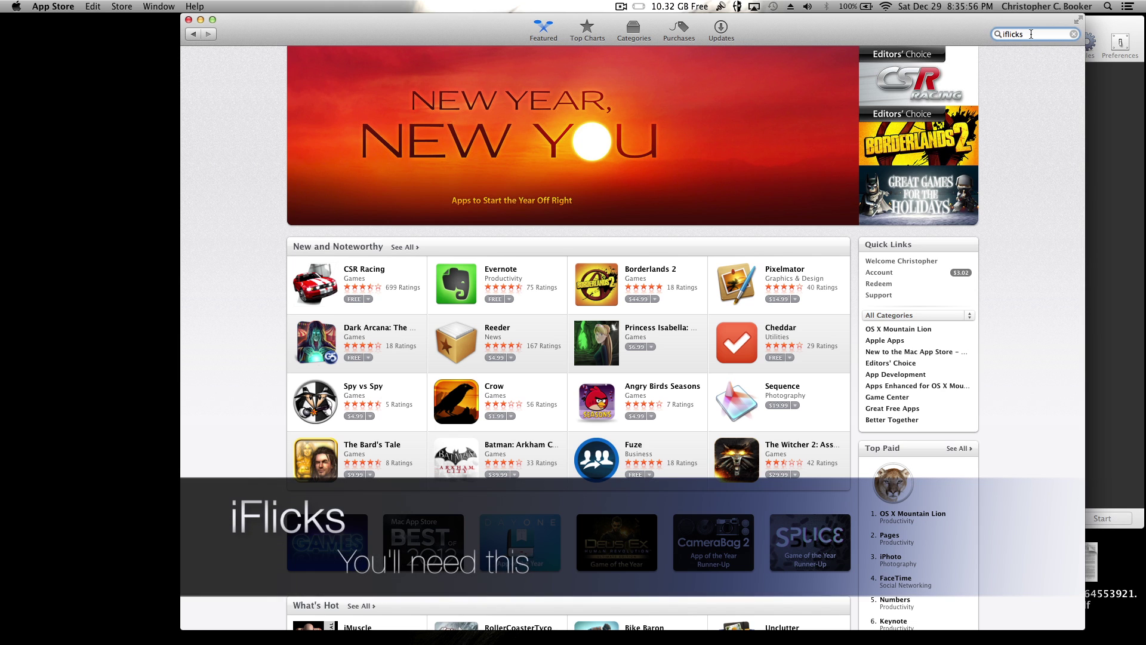
{"action": "key", "text": "Return"}
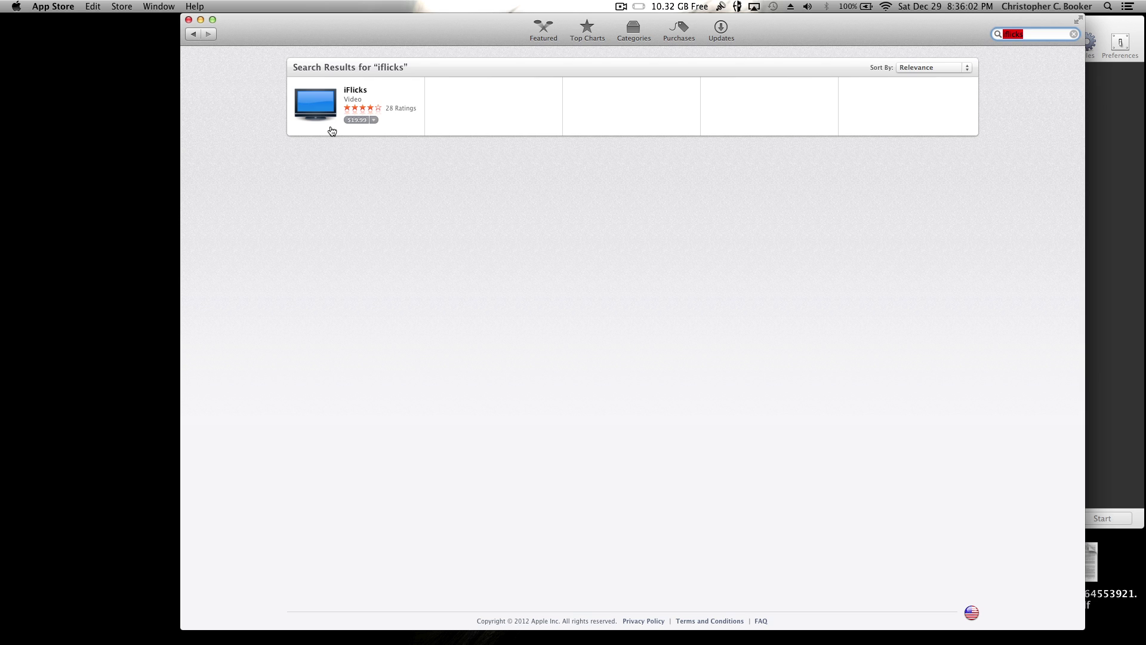
{"action": "left_click", "coordinate": [189, 20]}
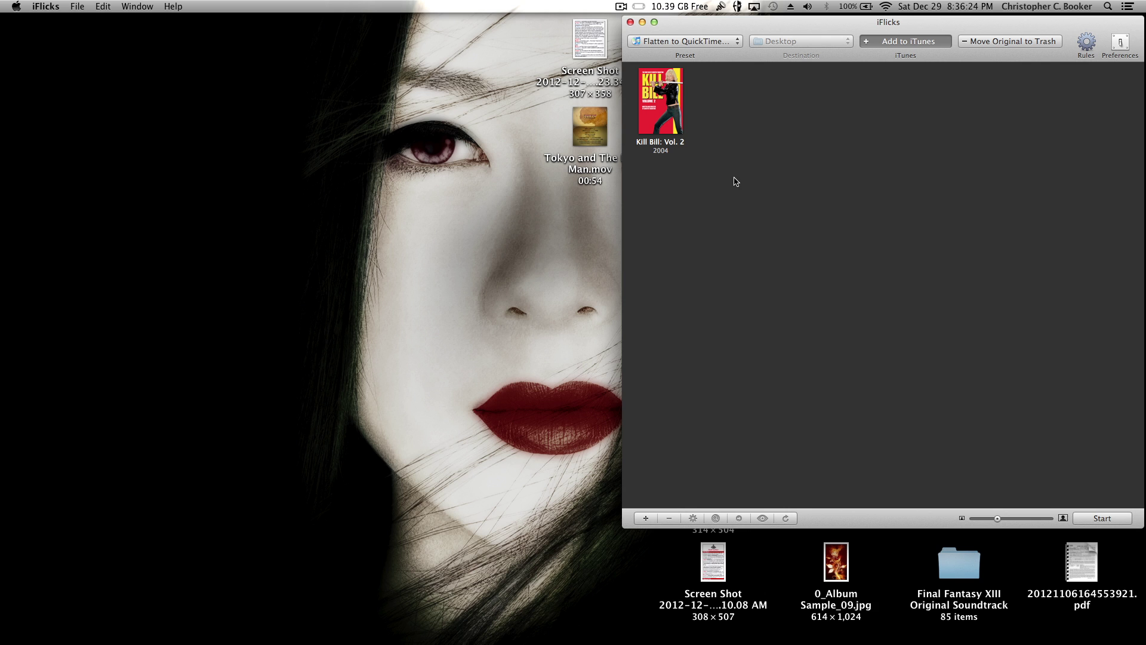
Move back to full-screen iTunes on the Rented list with both Kill Bill volumes
{"action": "mouse_move", "coordinate": [492, 609]}
{"action": "key", "text": "ctrl+Right"}
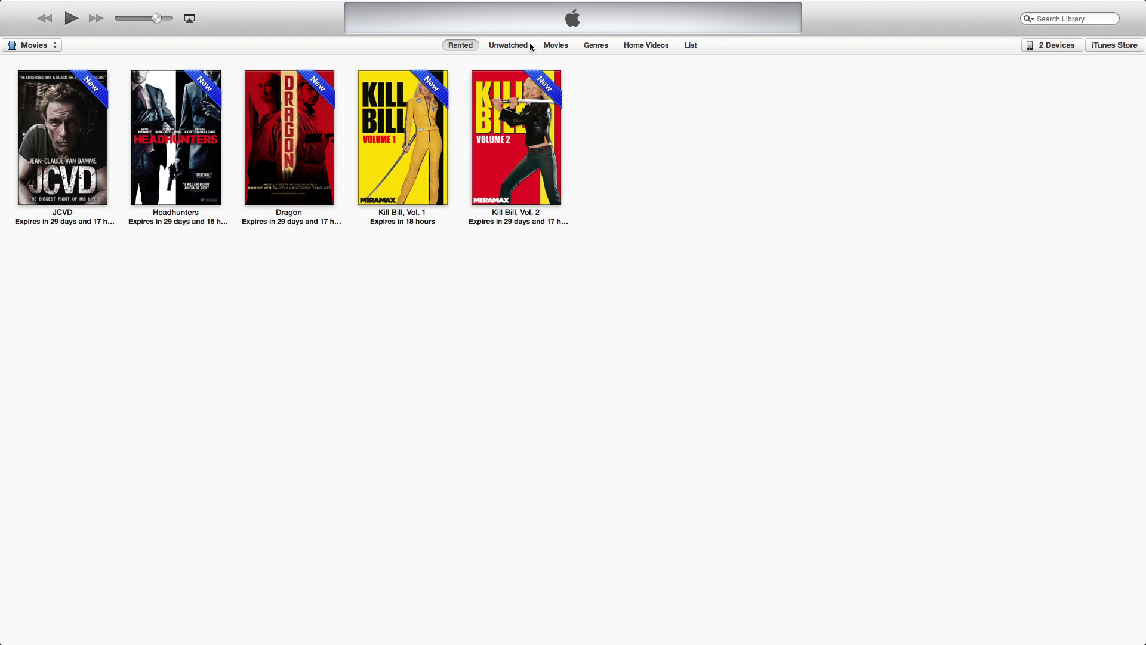
{"action": "left_click", "coordinate": [554, 45]}
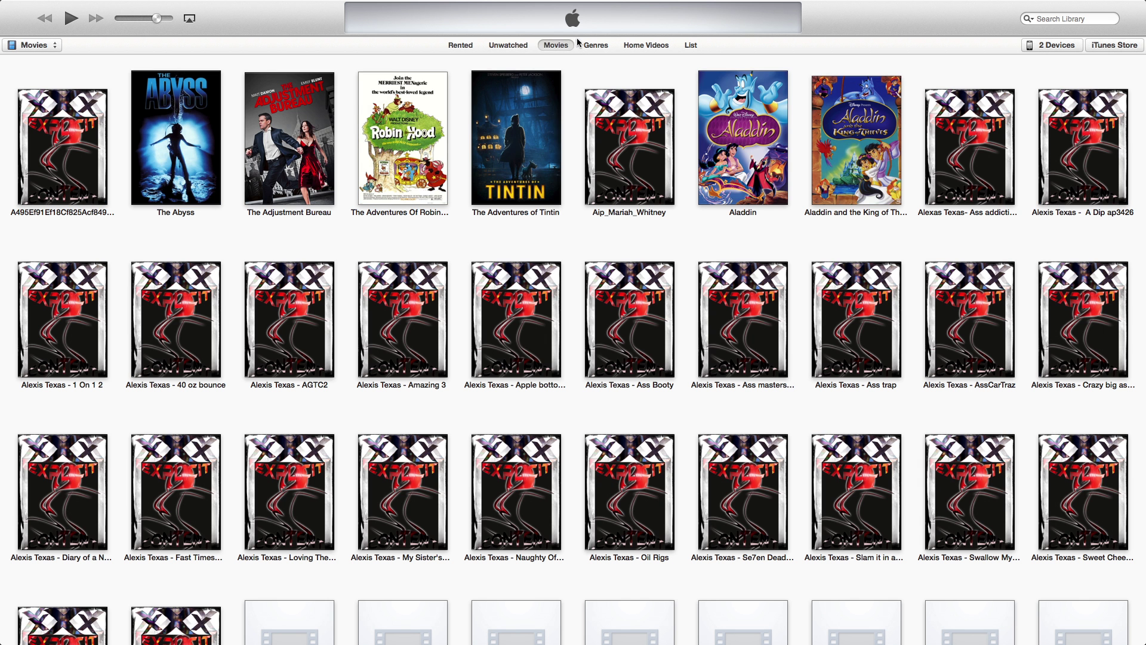
{"action": "left_click", "coordinate": [512, 45]}
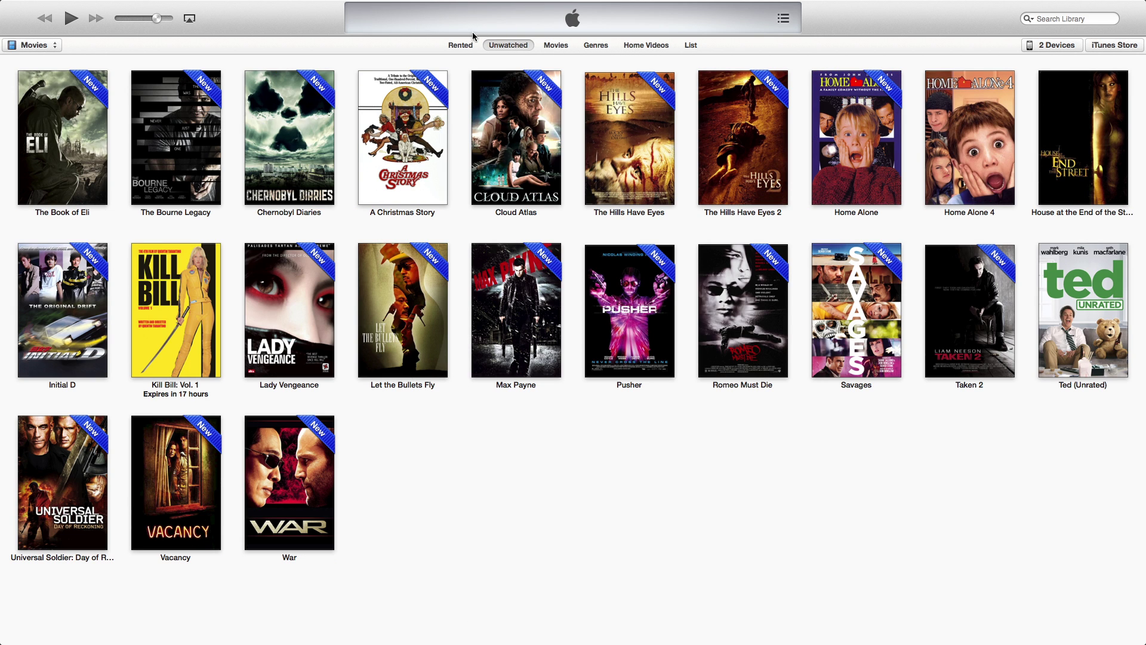
{"action": "left_click", "coordinate": [587, 45]}
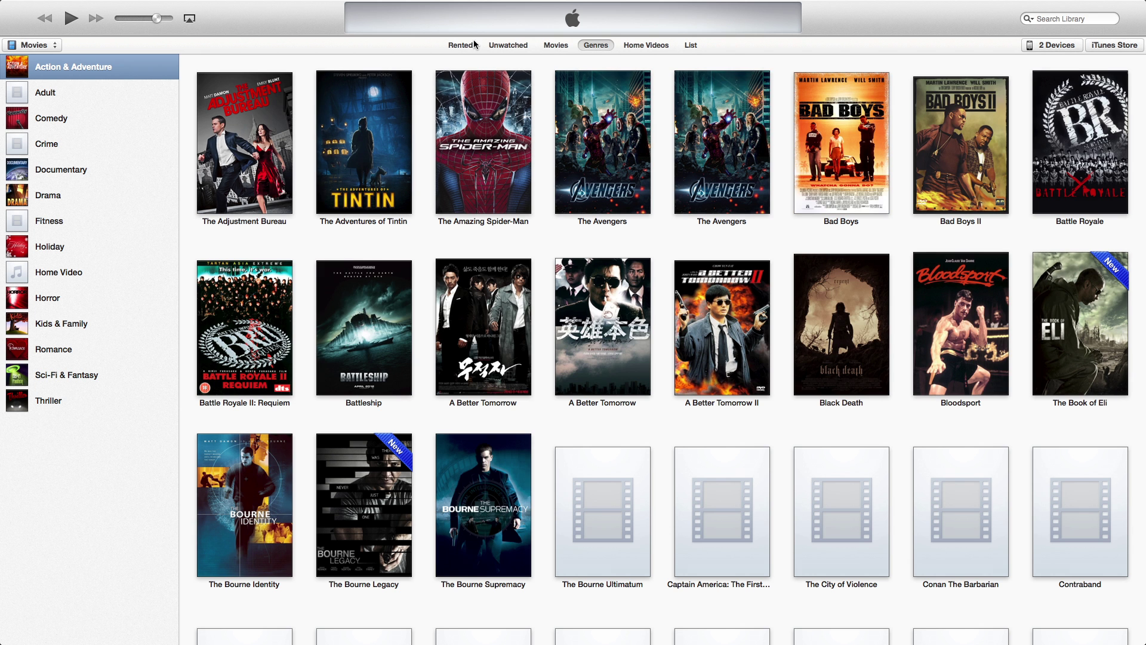
{"action": "left_click", "coordinate": [460, 45]}
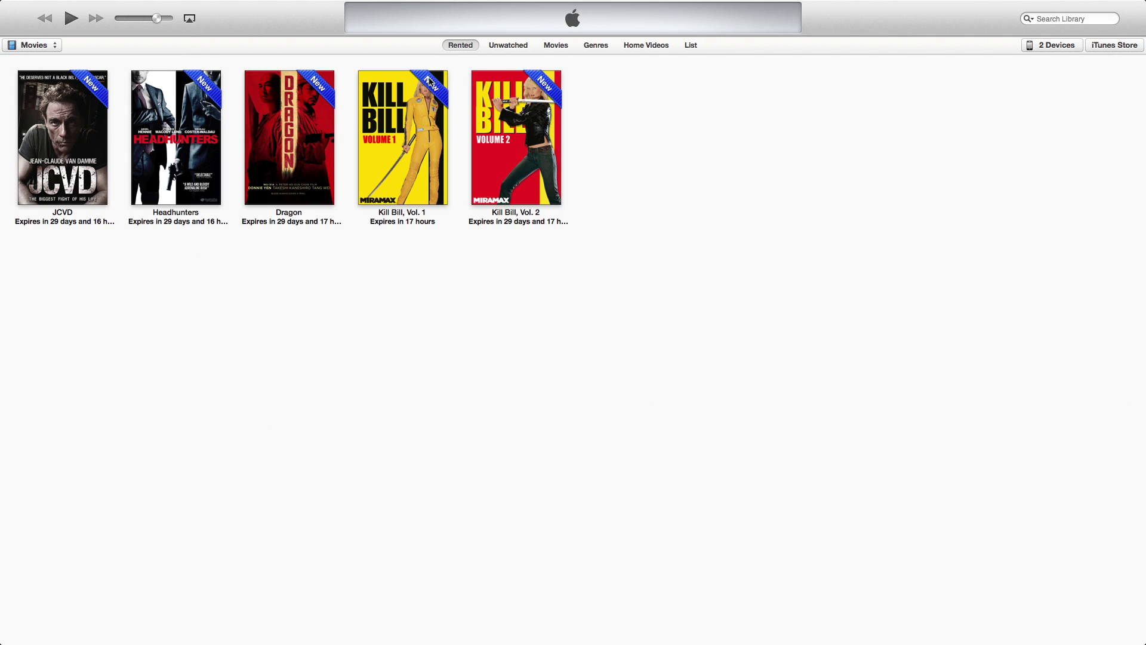
{"action": "key", "text": "ctrl+Left"}
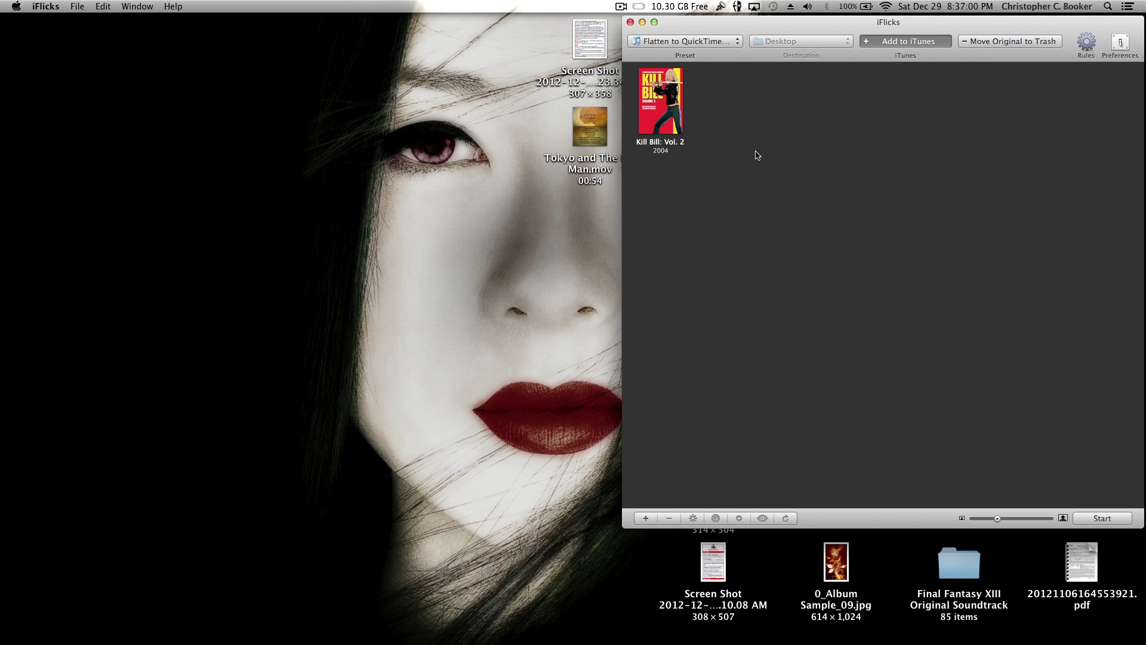
{"action": "key", "text": "ctrl+Right"}
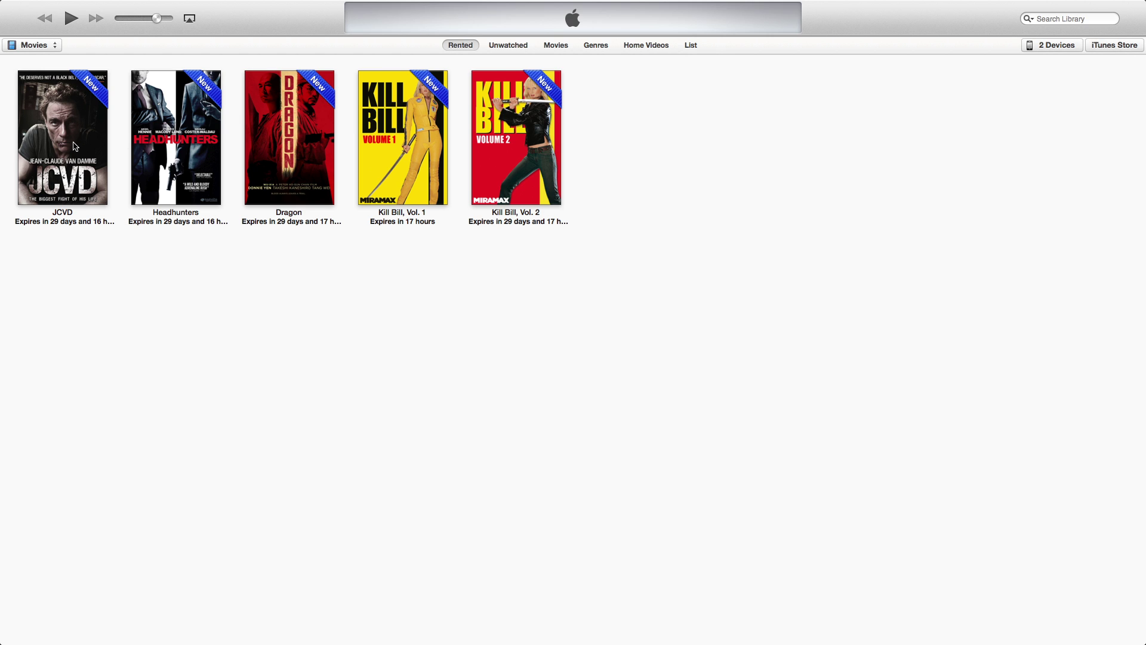
Add the JCVD rental's .m4v file to the iFlicks queue via Show in Finder
{"action": "right_click", "coordinate": [75, 145]}
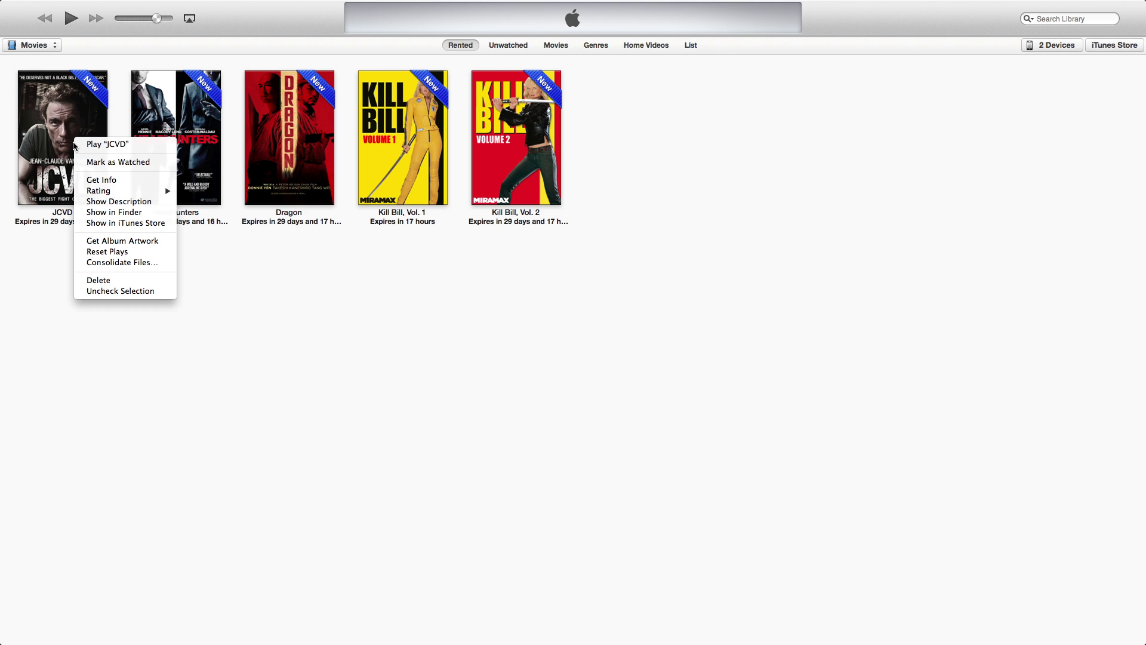
{"action": "left_click", "coordinate": [109, 213]}
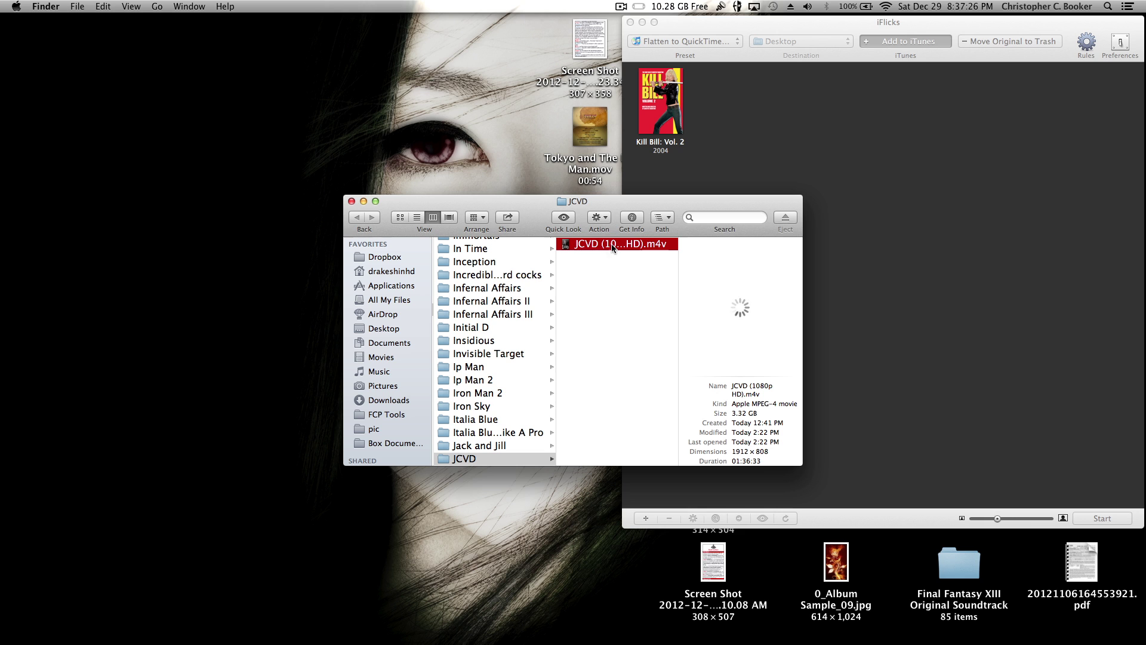
{"action": "left_click_drag", "start_coordinate": [610, 247], "coordinate": [798, 116]}
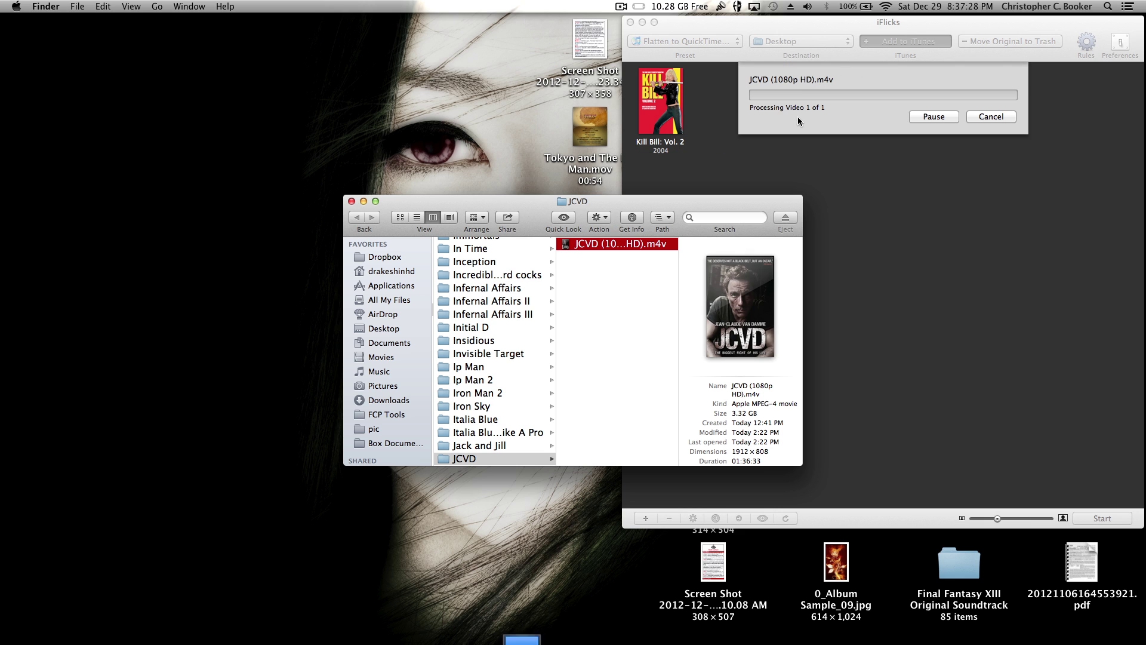
{"action": "left_click", "coordinate": [888, 240]}
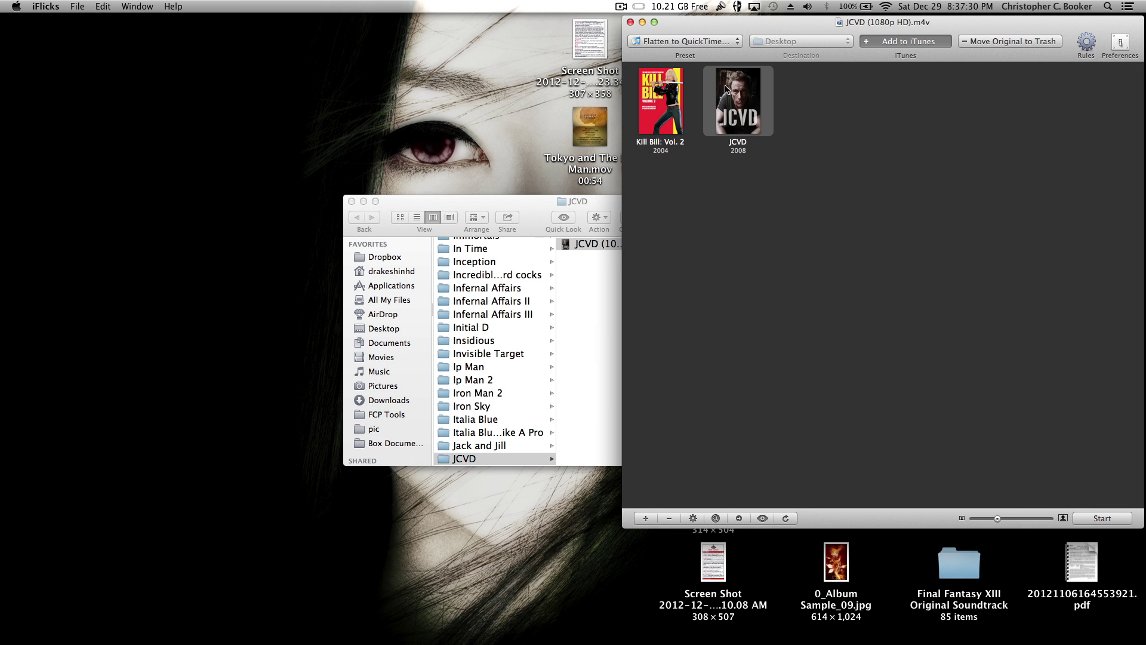
Open the Headhunters rental's options in iTunes, then return to the iFlicks desktop
{"action": "key", "text": "ctrl+Right"}
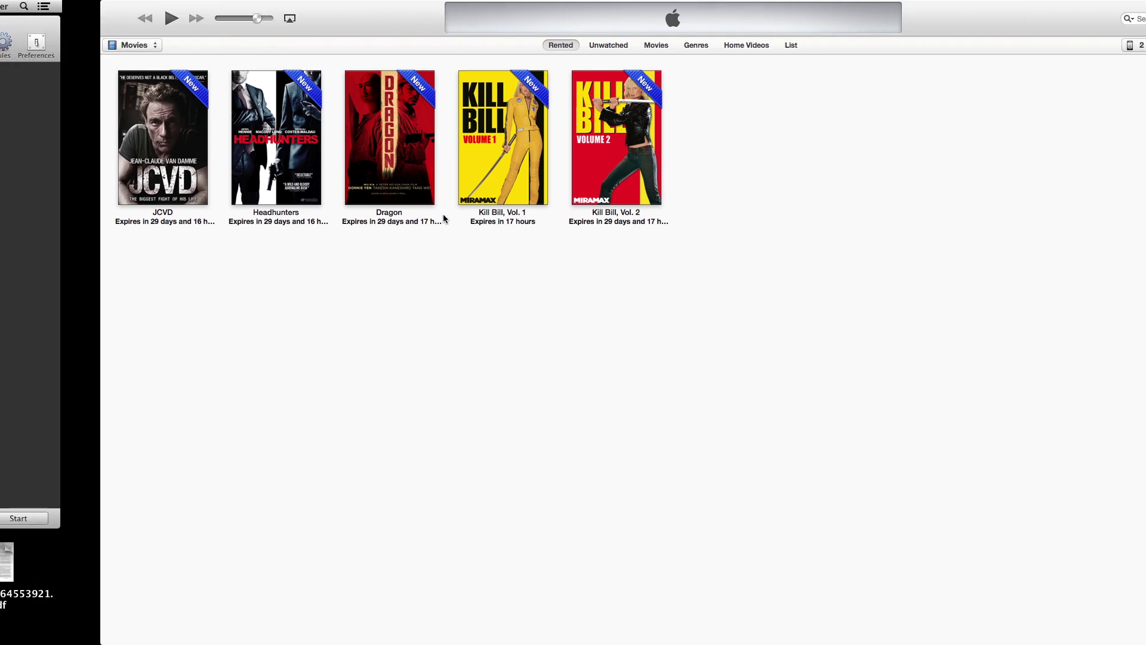
{"action": "left_click", "coordinate": [193, 147]}
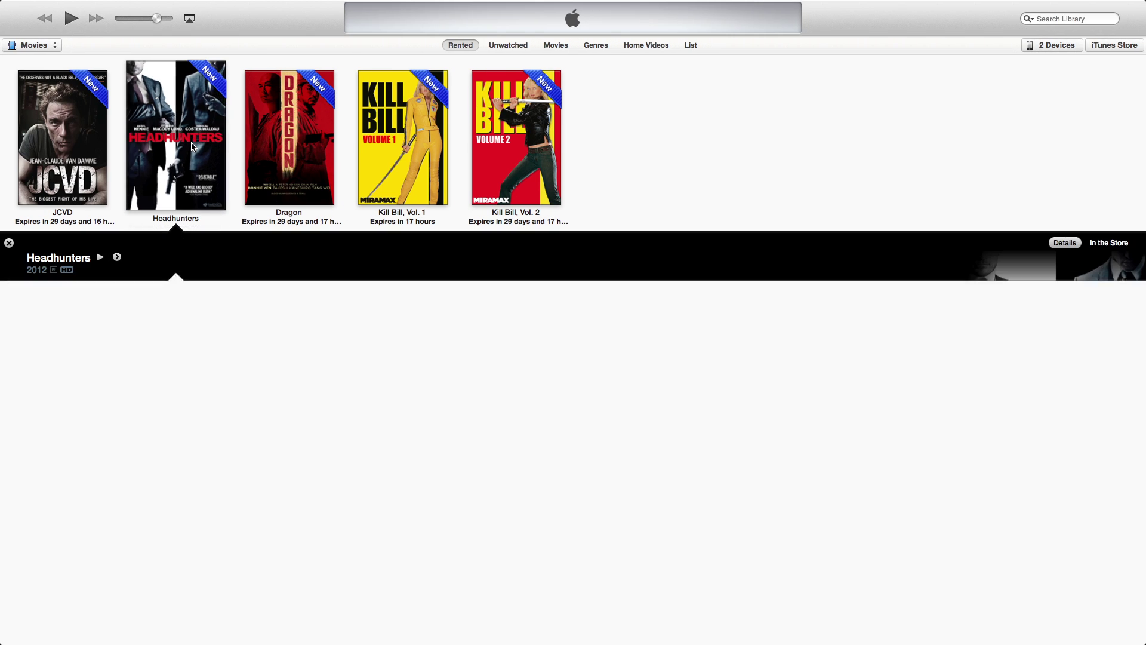
{"action": "right_click", "coordinate": [193, 146]}
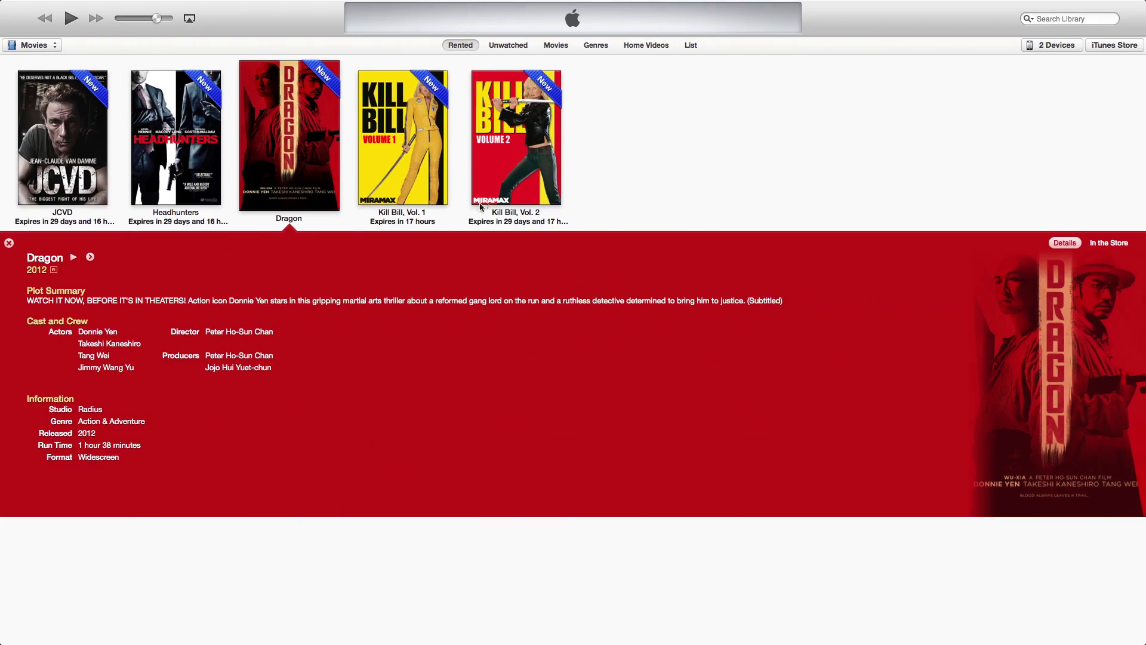
{"action": "key", "text": "ctrl+Left"}
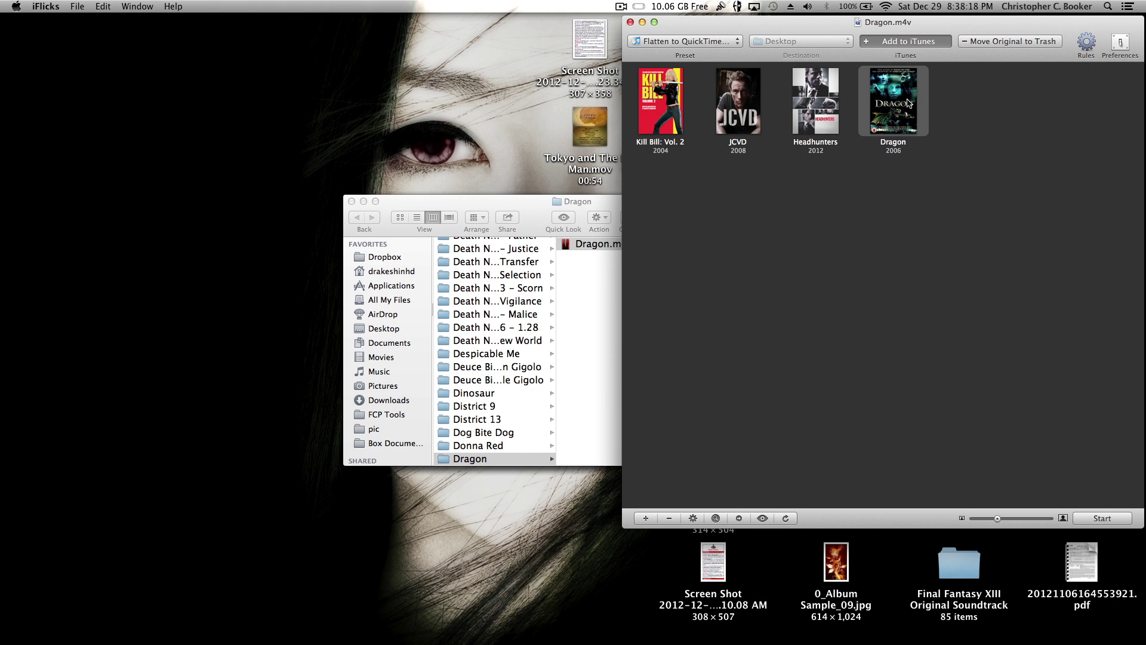
Open Dragon's metadata editor, keep its kind as Movie, and reload its online metadata
{"action": "left_click", "coordinate": [693, 519]}
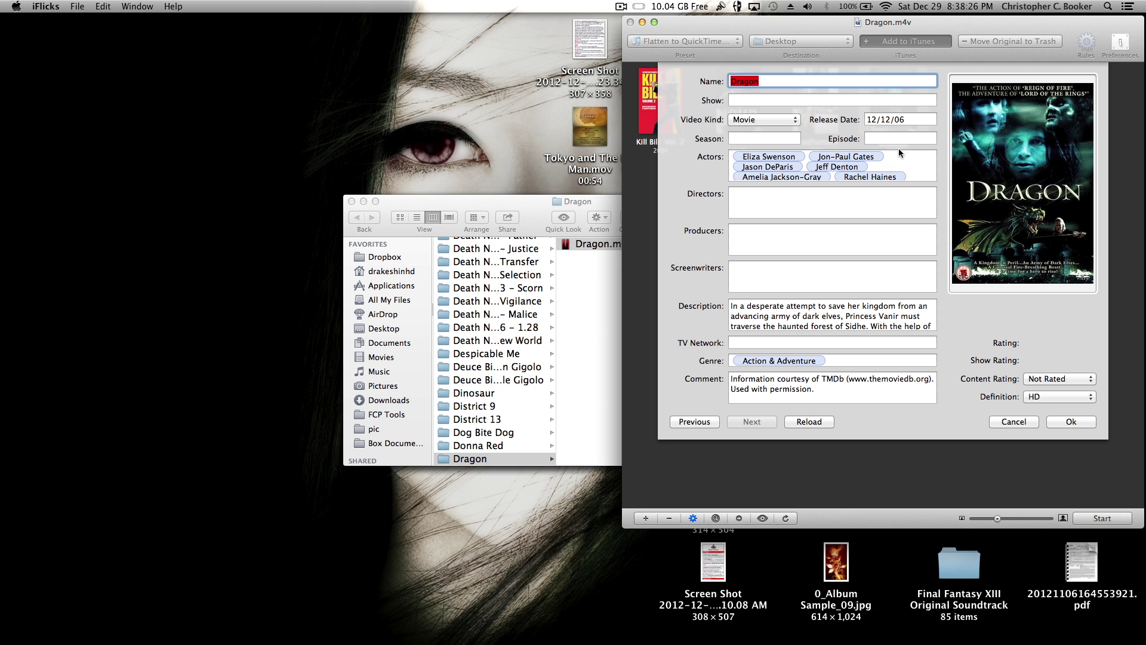
{"action": "left_click", "coordinate": [783, 118]}
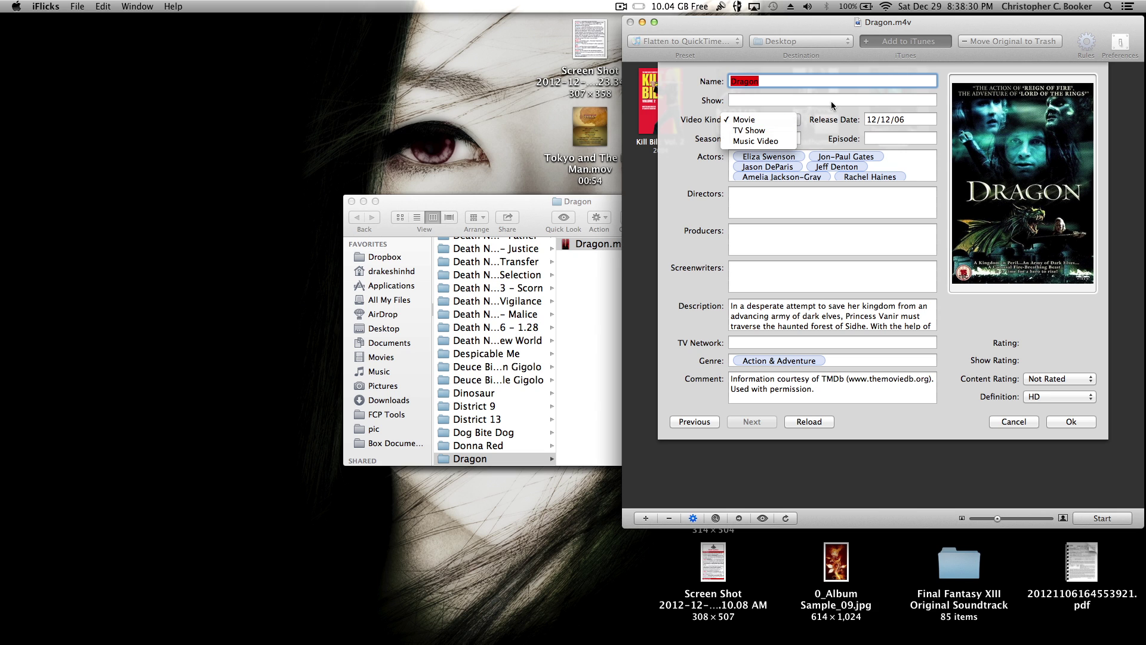
{"action": "left_click", "coordinate": [860, 108]}
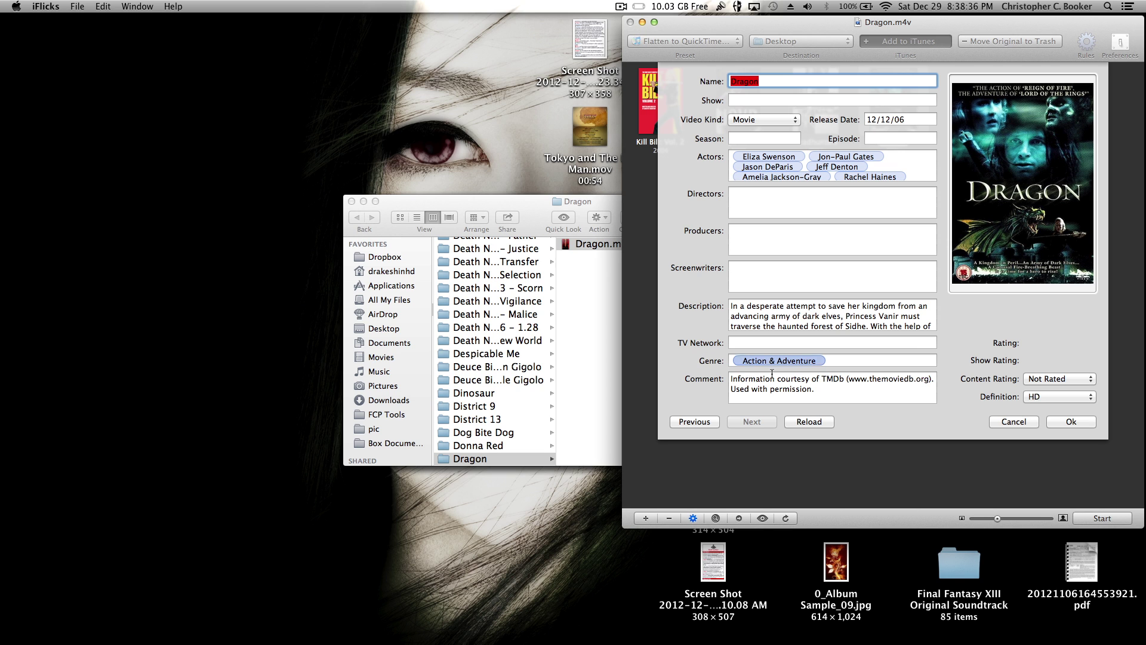
{"action": "left_click", "coordinate": [813, 422]}
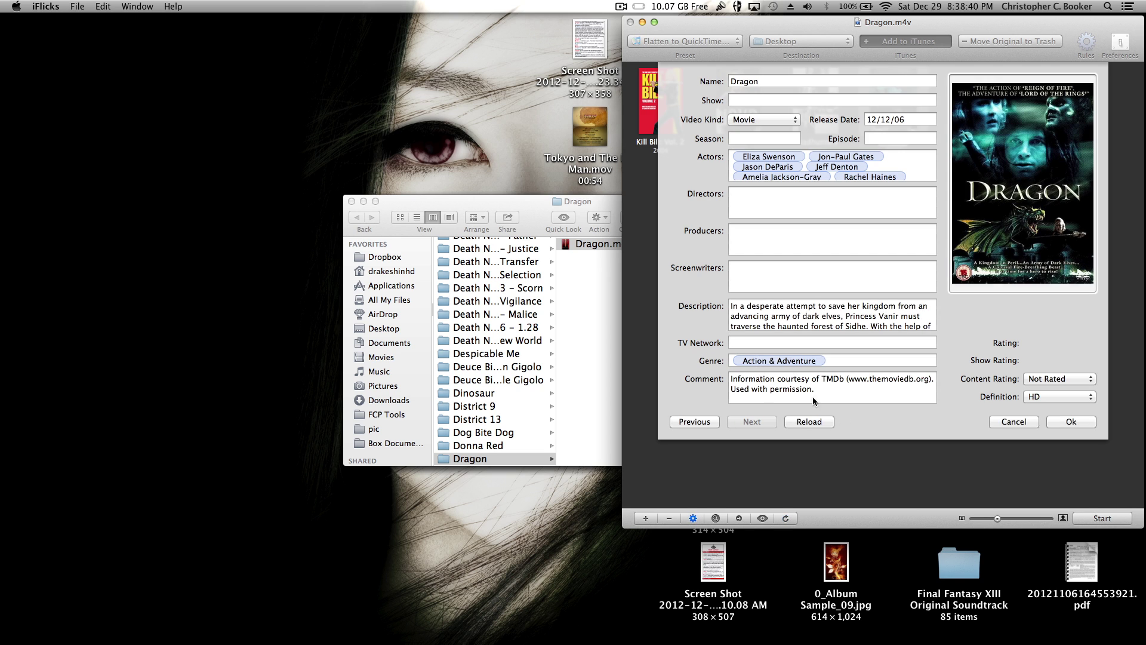
Change Dragon's release date to 2, dismiss the invalid-date alert, and cancel the editor
{"action": "triple_click", "coordinate": [886, 120]}
{"action": "type", "text": "2012"}
{"action": "left_click", "coordinate": [808, 426]}
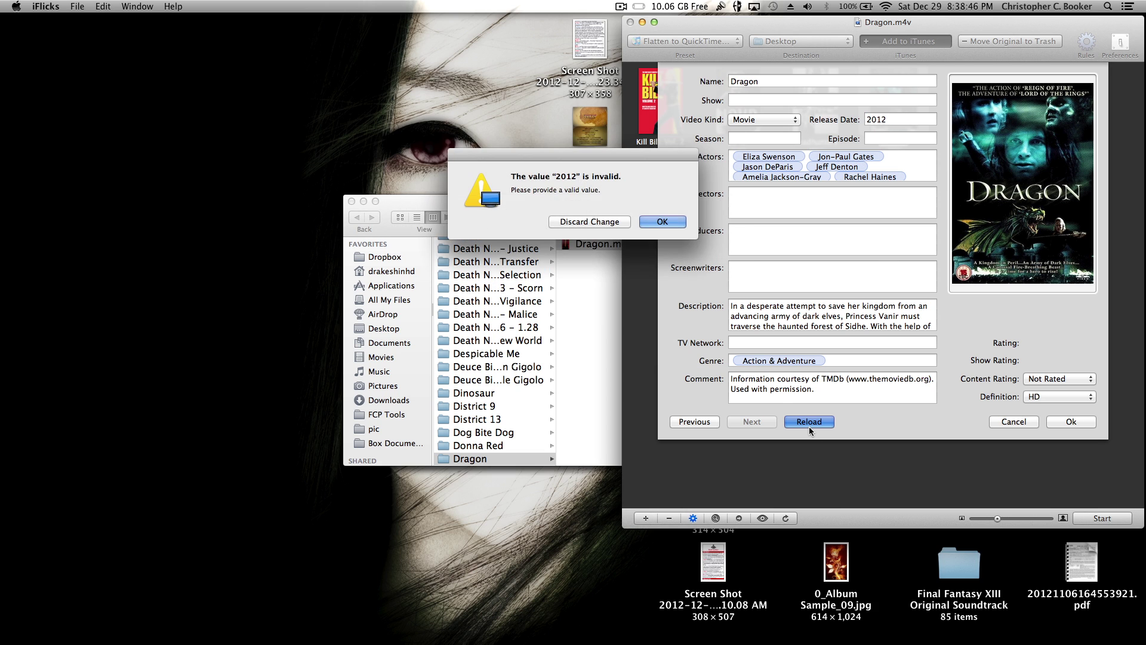
{"action": "left_click", "coordinate": [659, 221]}
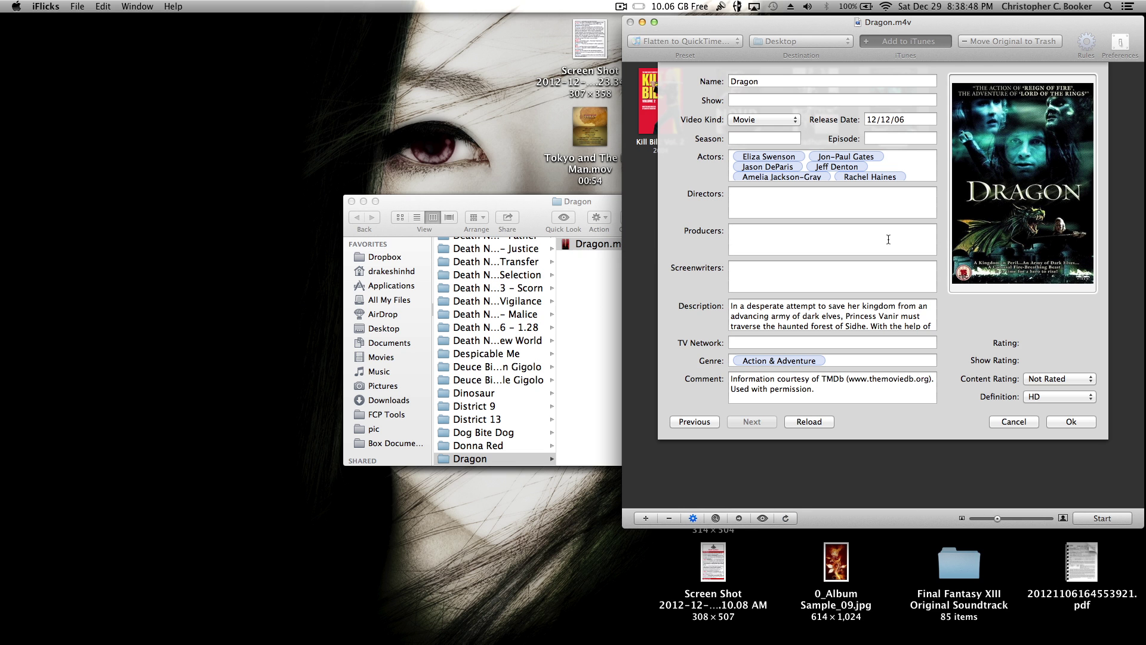
{"action": "left_click", "coordinate": [1014, 421]}
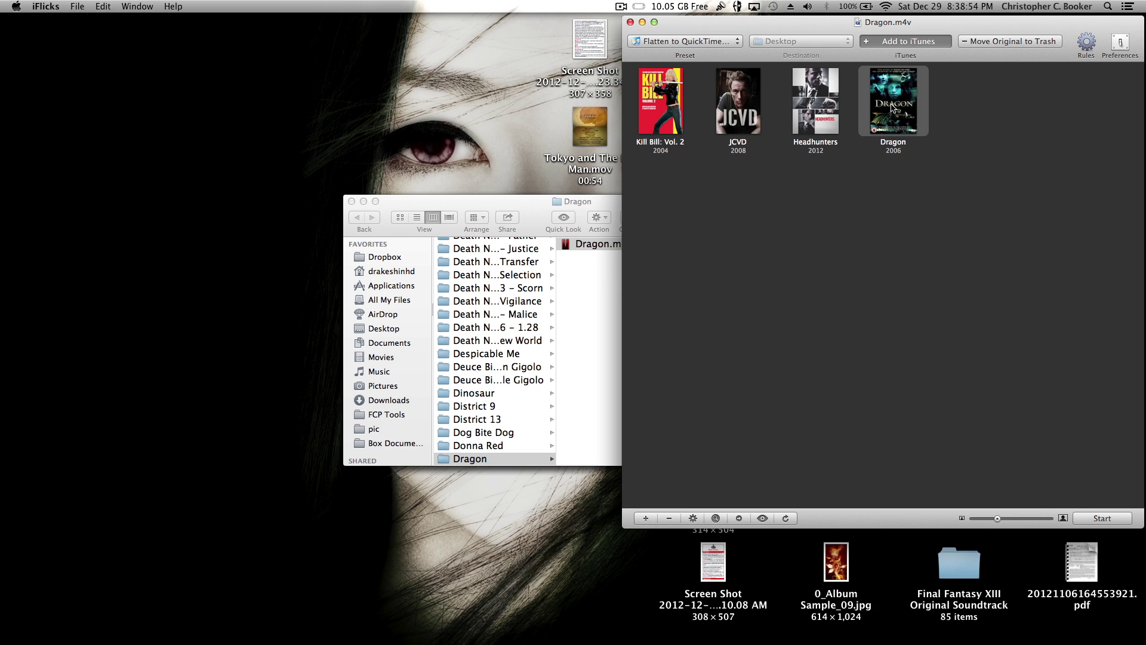
Delete Dragon, keep the Flatten to QuickTime Movie preset, and turn off Add to iTunes
{"action": "key", "text": "Delete"}
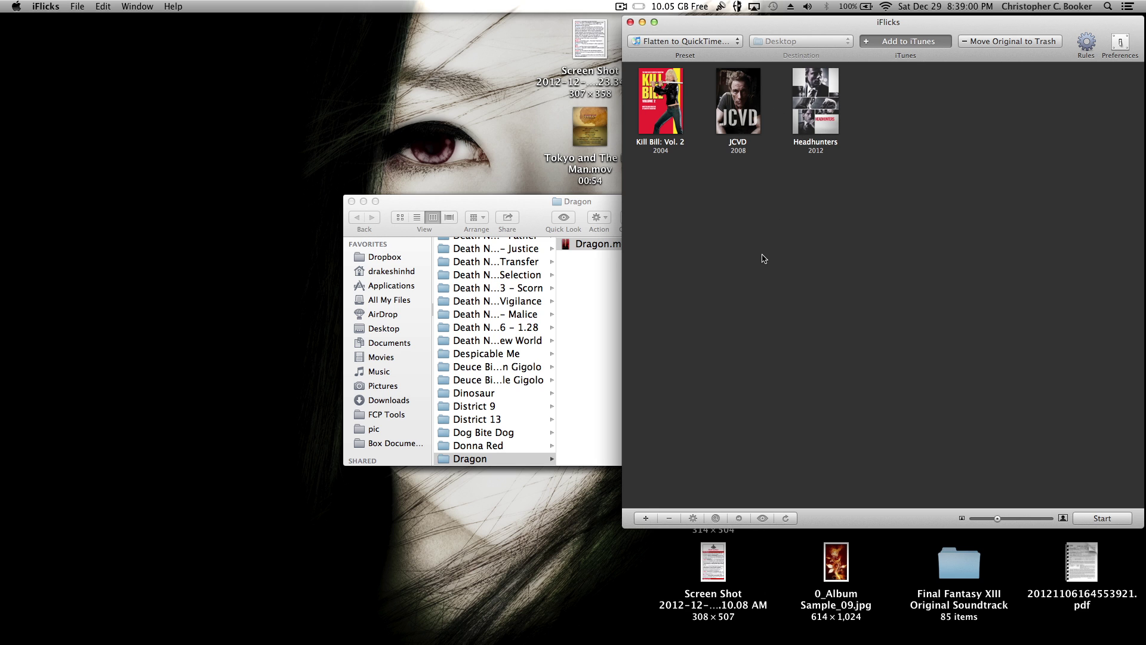
{"action": "left_click", "coordinate": [690, 40]}
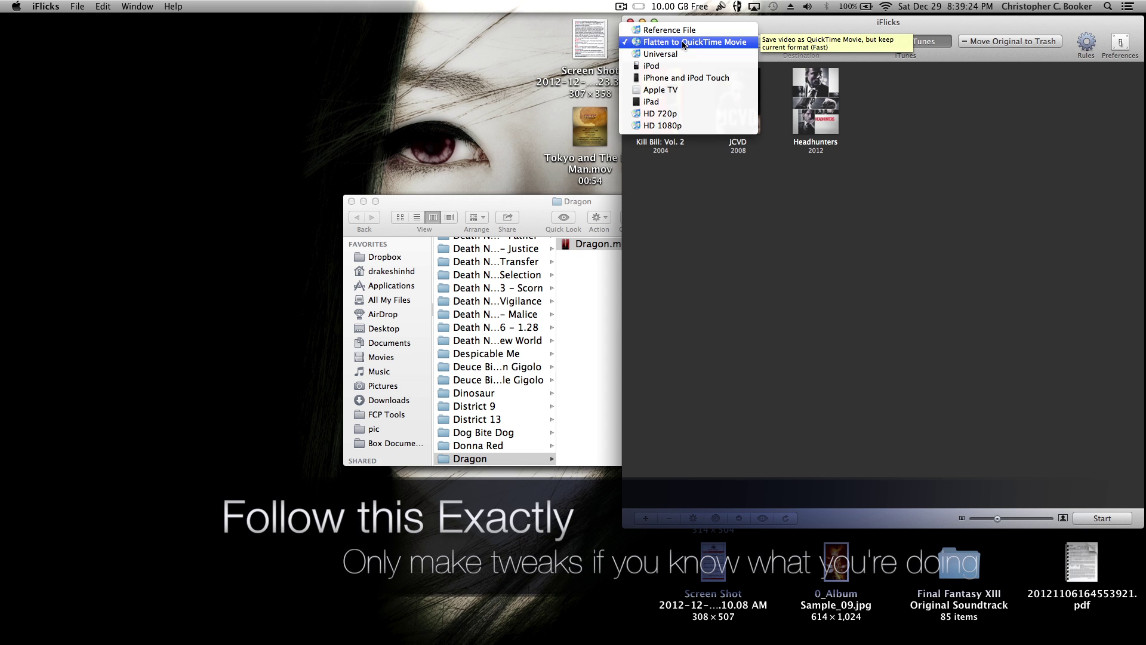
{"action": "left_click", "coordinate": [946, 301]}
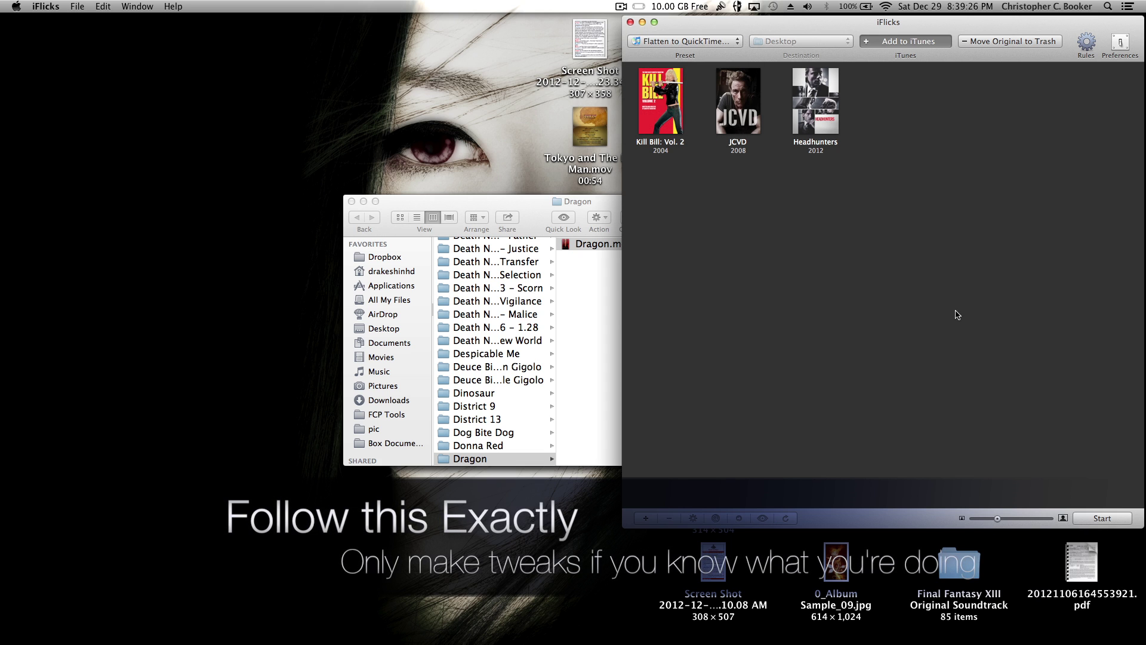
{"action": "left_click", "coordinate": [893, 44]}
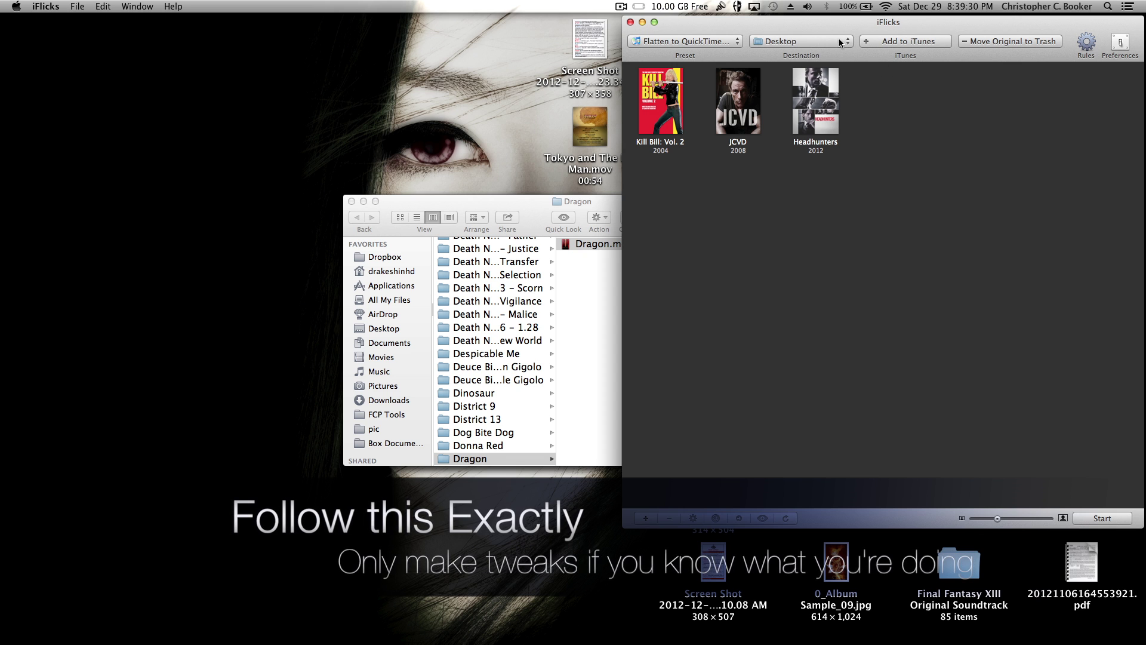
{"action": "left_click_drag", "start_coordinate": [877, 25], "coordinate": [711, 26]}
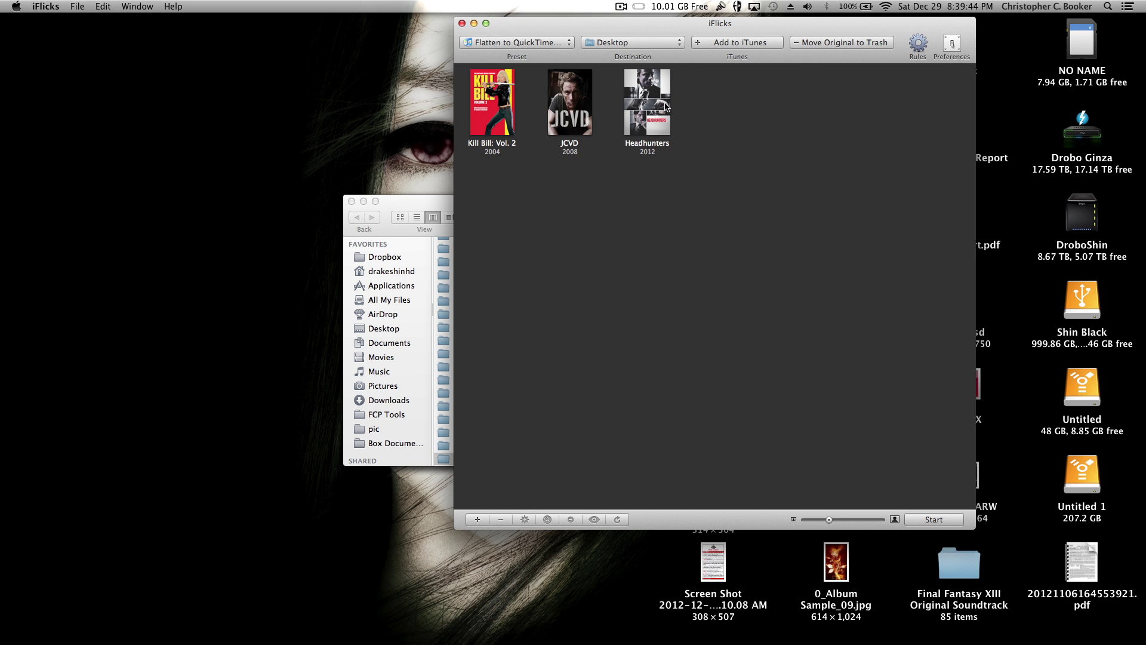
Keep Desktop as destination and process Kill Bill Vol. 2, JCVD and Headhunters
{"action": "left_click", "coordinate": [646, 42]}
{"action": "left_click", "coordinate": [647, 44]}
{"action": "left_click", "coordinate": [933, 520]}
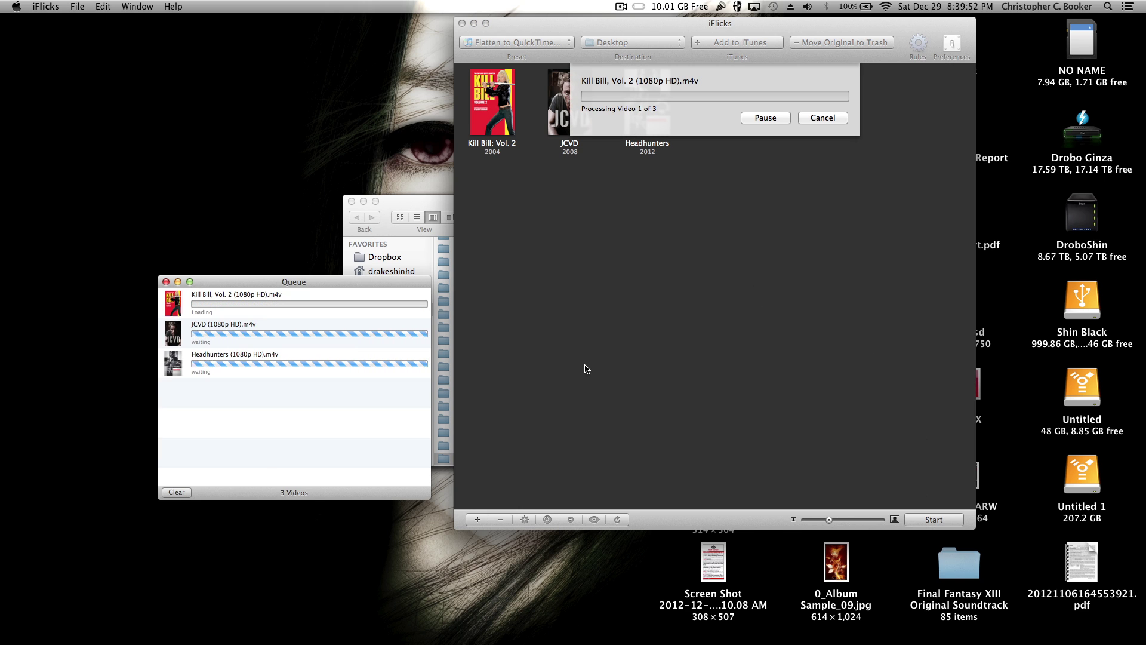
{"action": "left_click", "coordinate": [585, 367]}
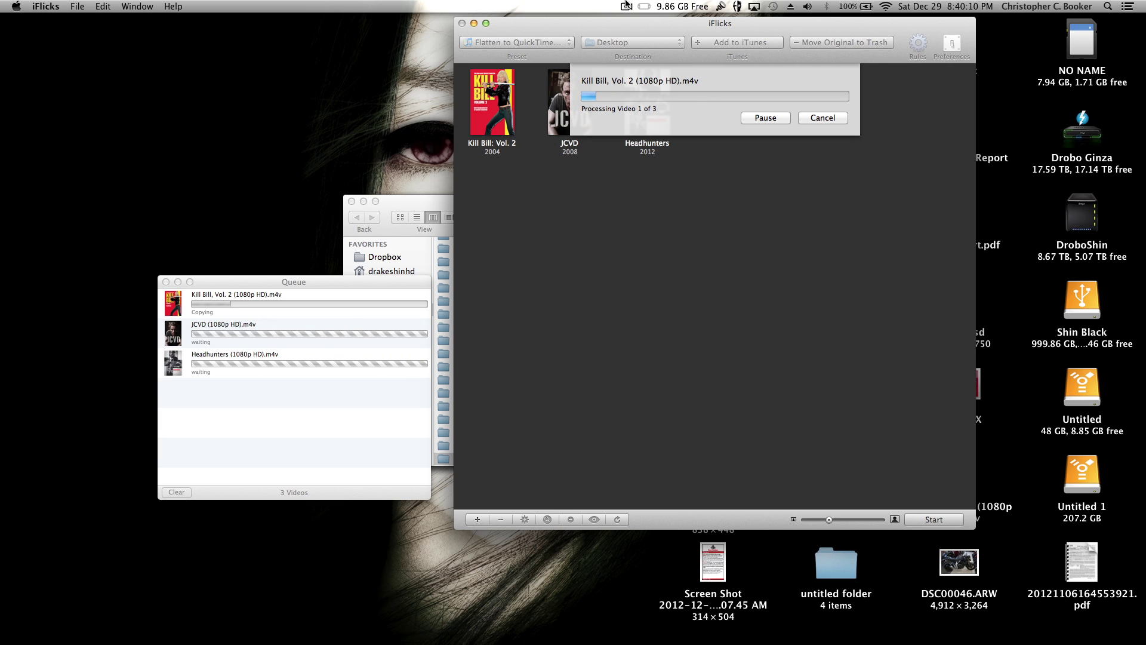
{"action": "left_click", "coordinate": [626, 6]}
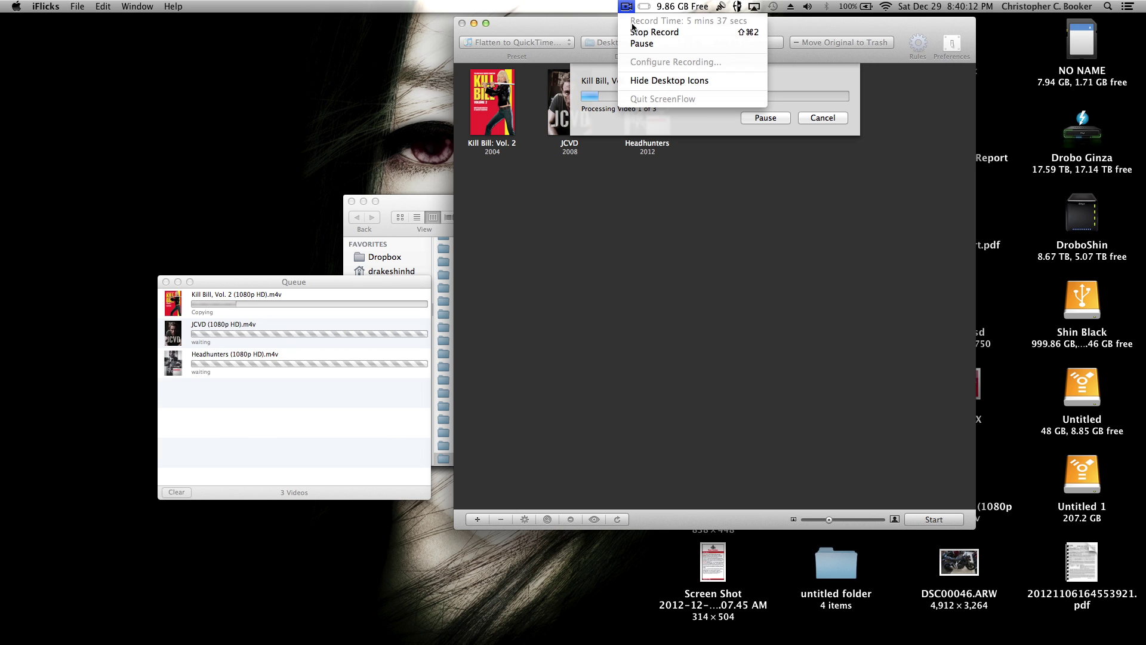
{"action": "left_click", "coordinate": [639, 43]}
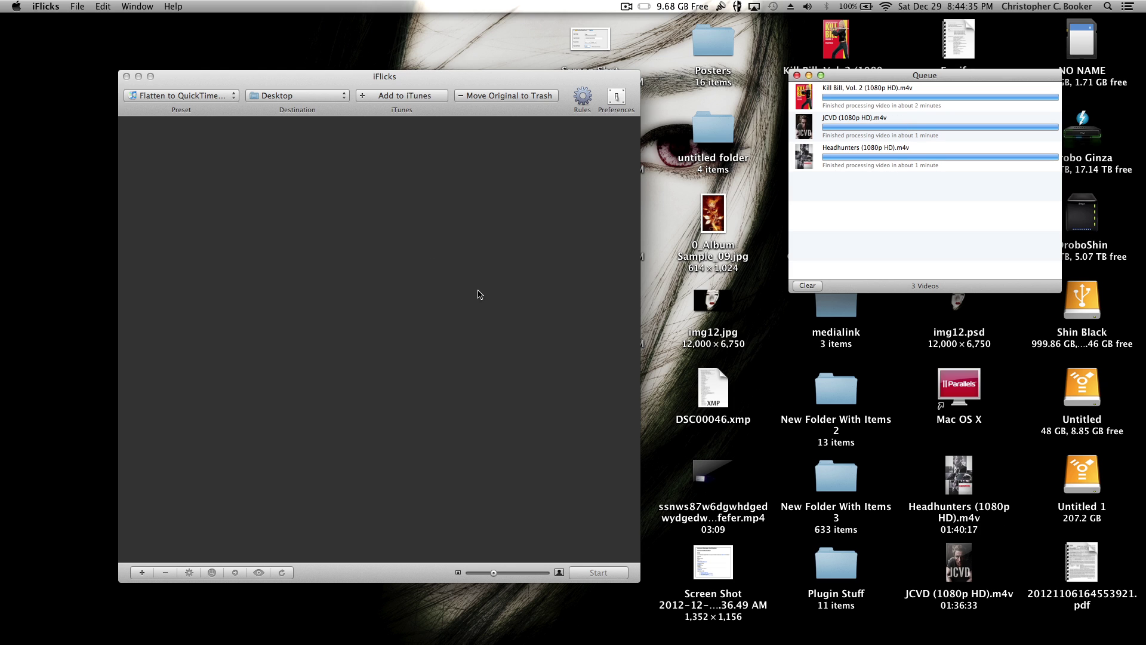
Close the iFlicks window and the Desktop view options panel
{"action": "left_click", "coordinate": [127, 76]}
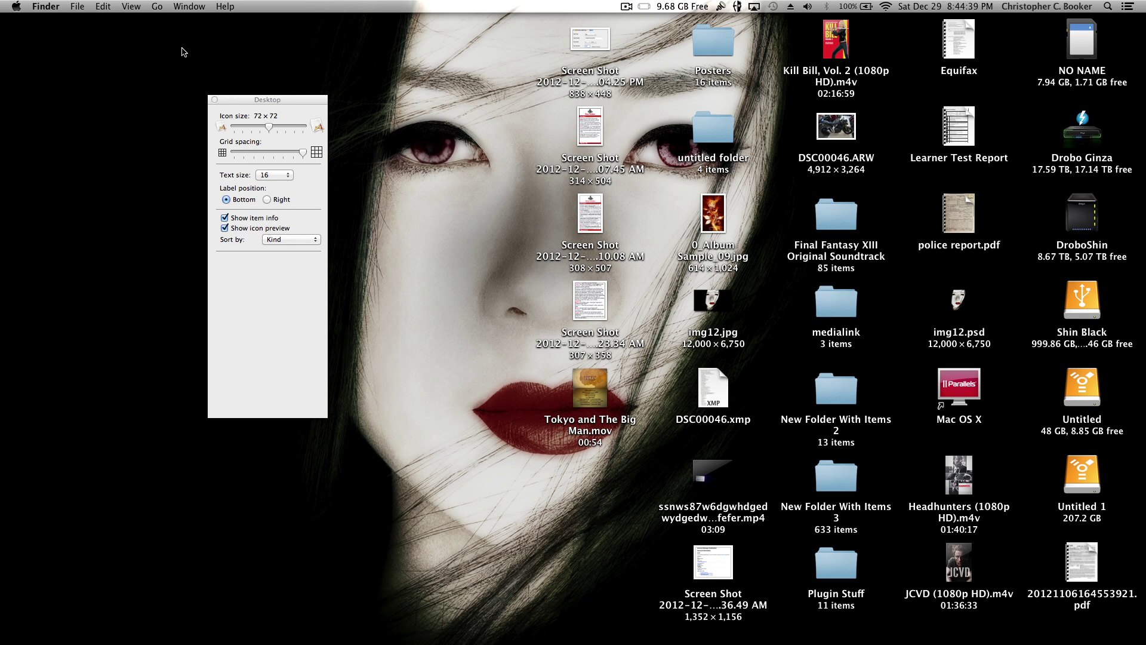
{"action": "left_click", "coordinate": [215, 100]}
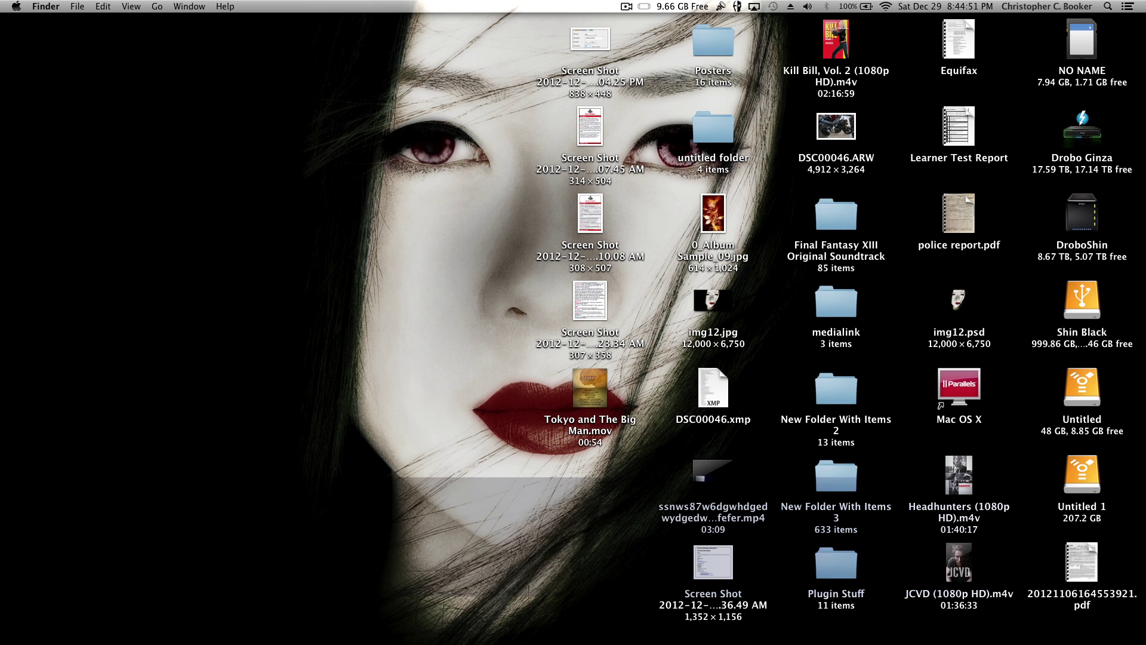
{"action": "mouse_move", "coordinate": [716, 642]}
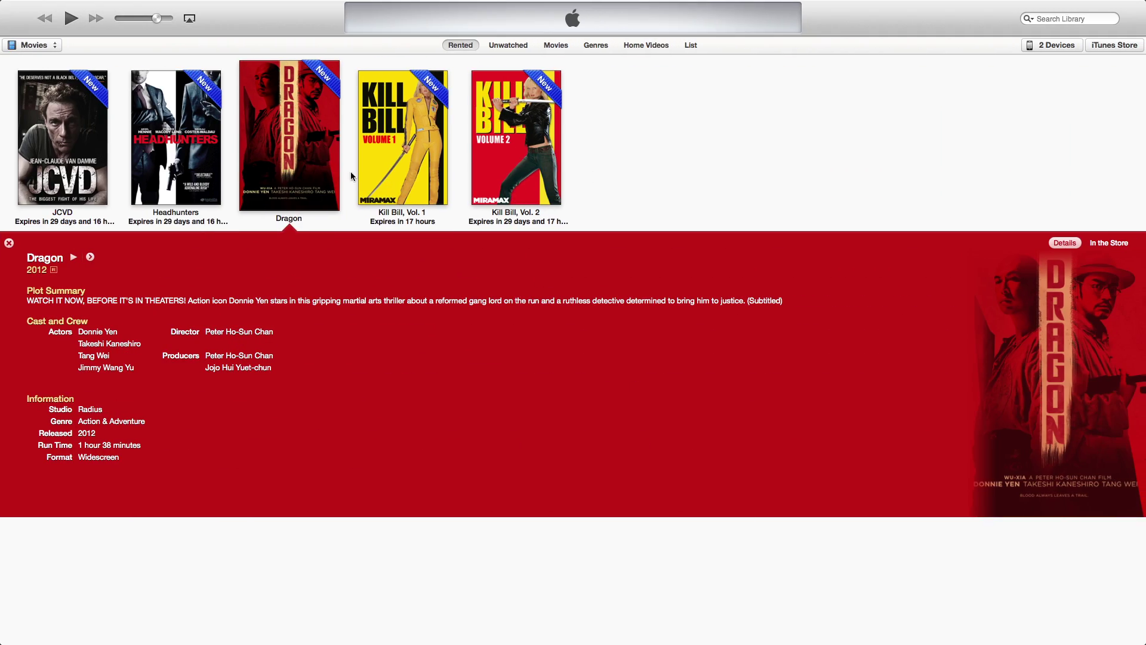
Close the Dragon details panel and quit iTunes from its Dock icon
{"action": "left_click", "coordinate": [310, 173]}
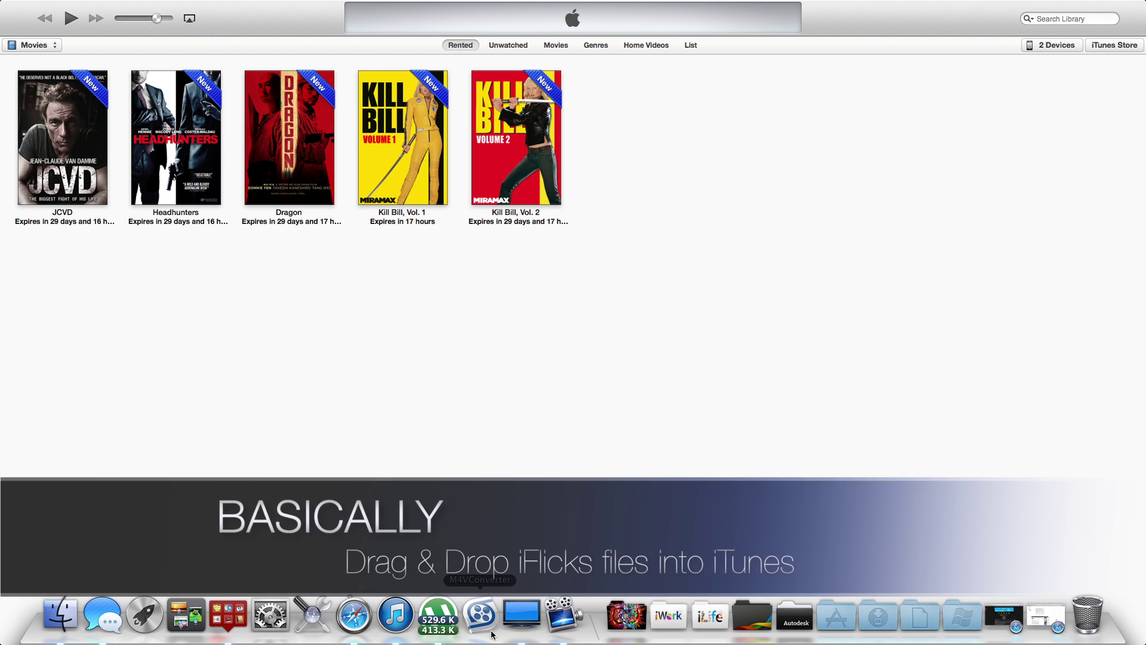
{"action": "right_click", "coordinate": [405, 627]}
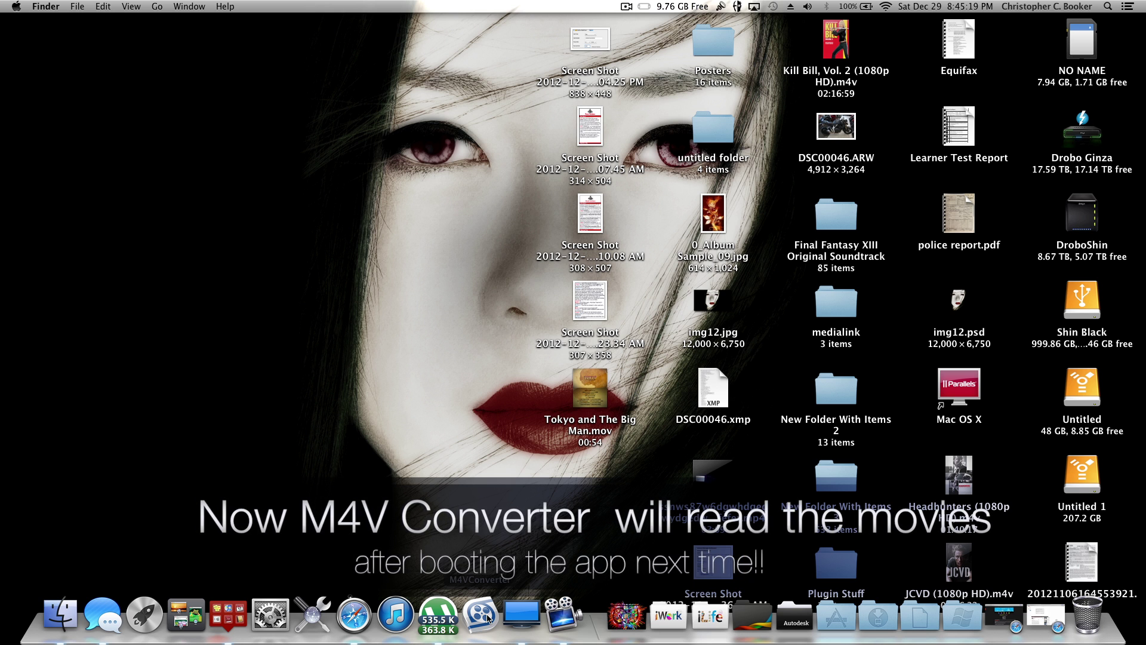
Launch Kigo M4V Converter from the Dock and switch to the full-screen iTunes Rentals
{"action": "left_click", "coordinate": [486, 618]}
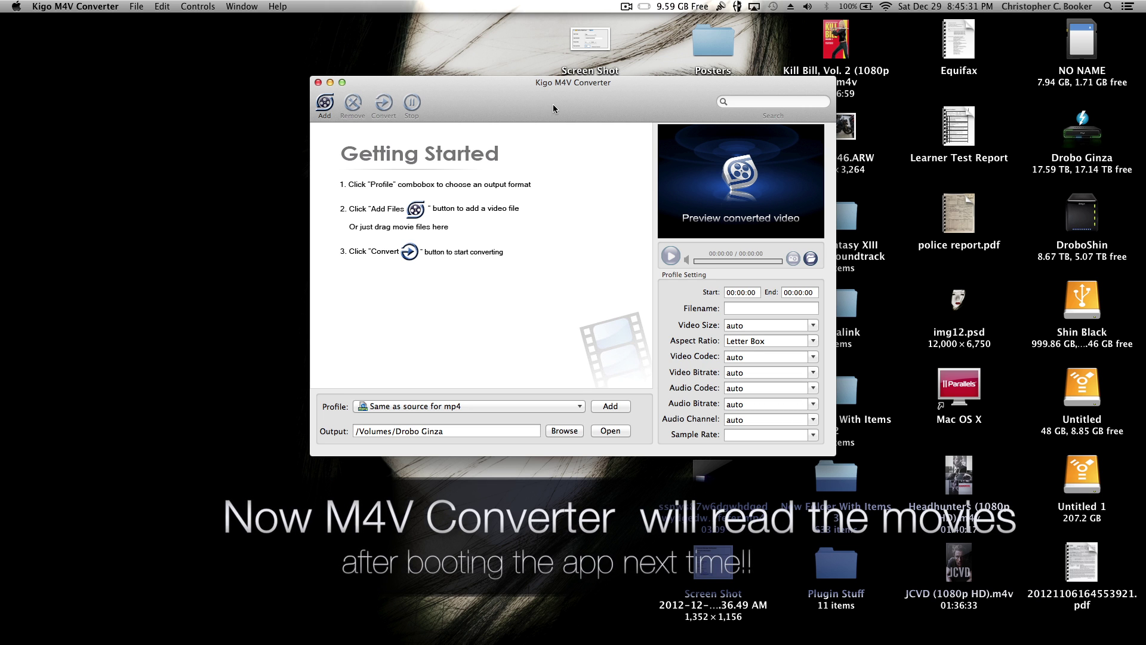
{"action": "key", "text": "ctrl+Right"}
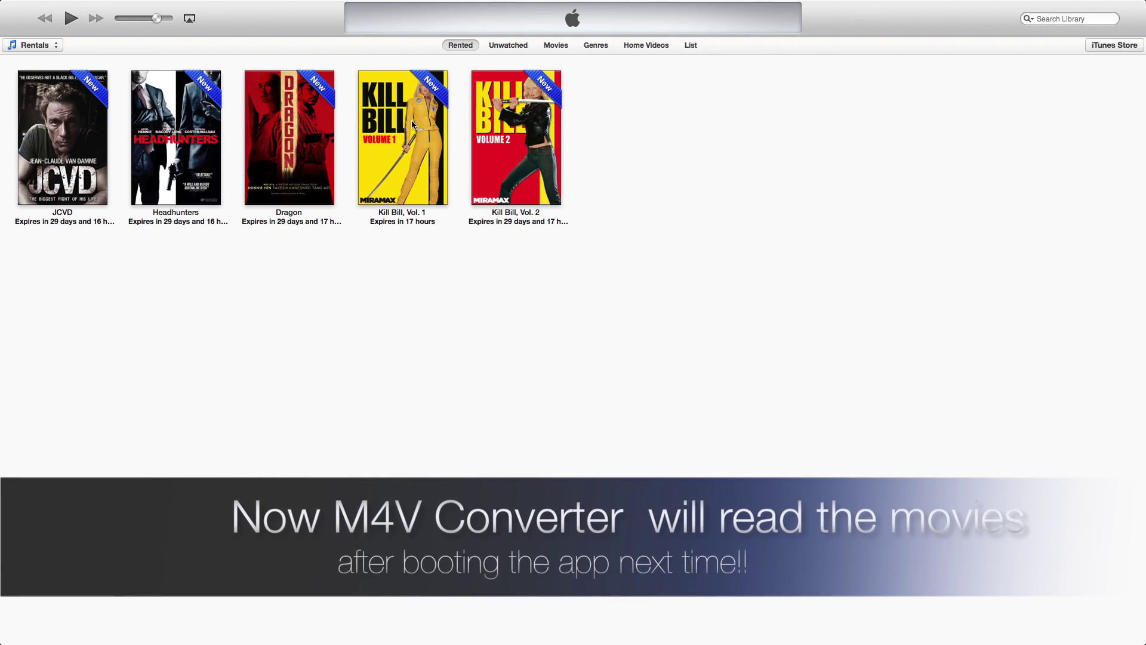
Back in the converter, open the iTunes Movies picker and search for 'ki'
{"action": "key", "text": "ctrl+Left"}
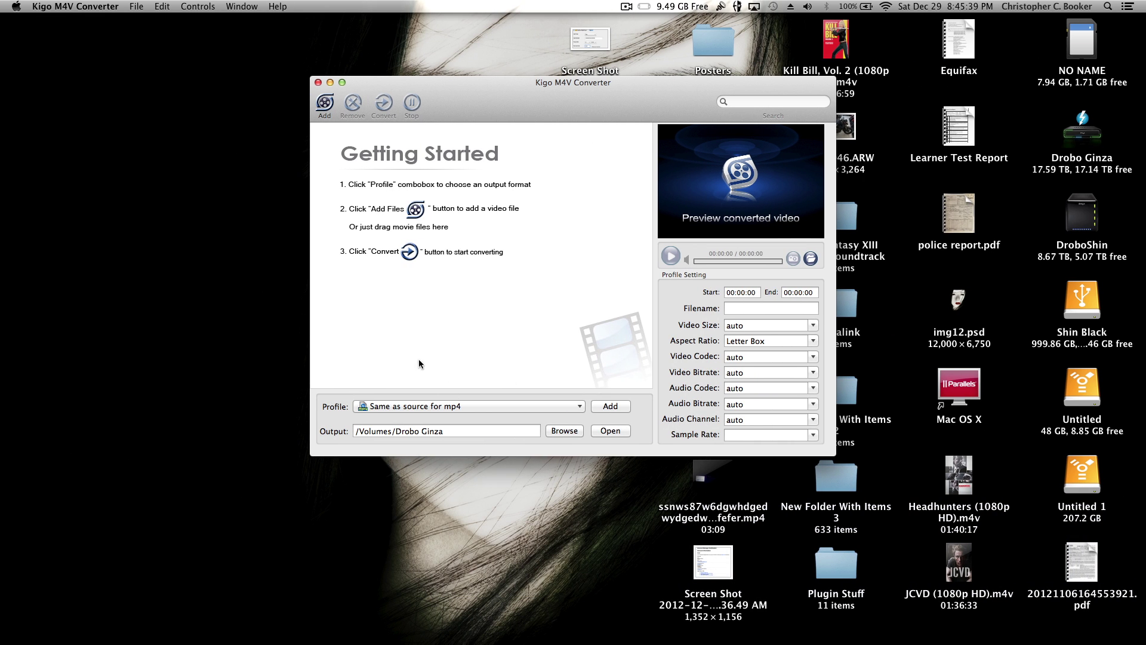
{"action": "left_click", "coordinate": [323, 104]}
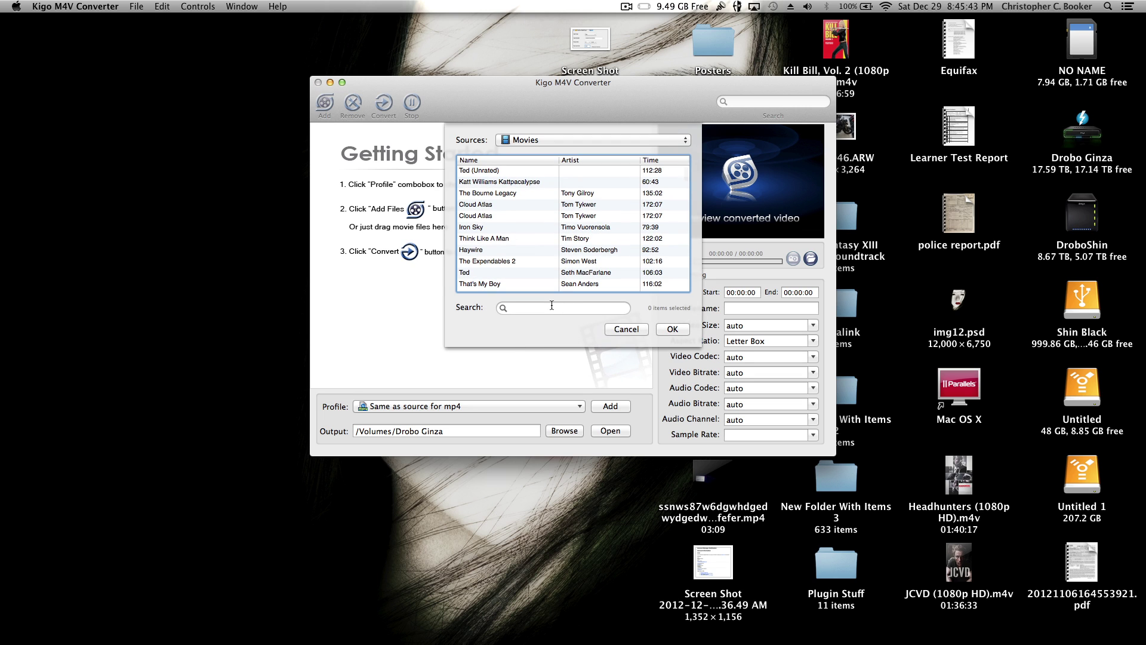
{"action": "left_click", "coordinate": [551, 306]}
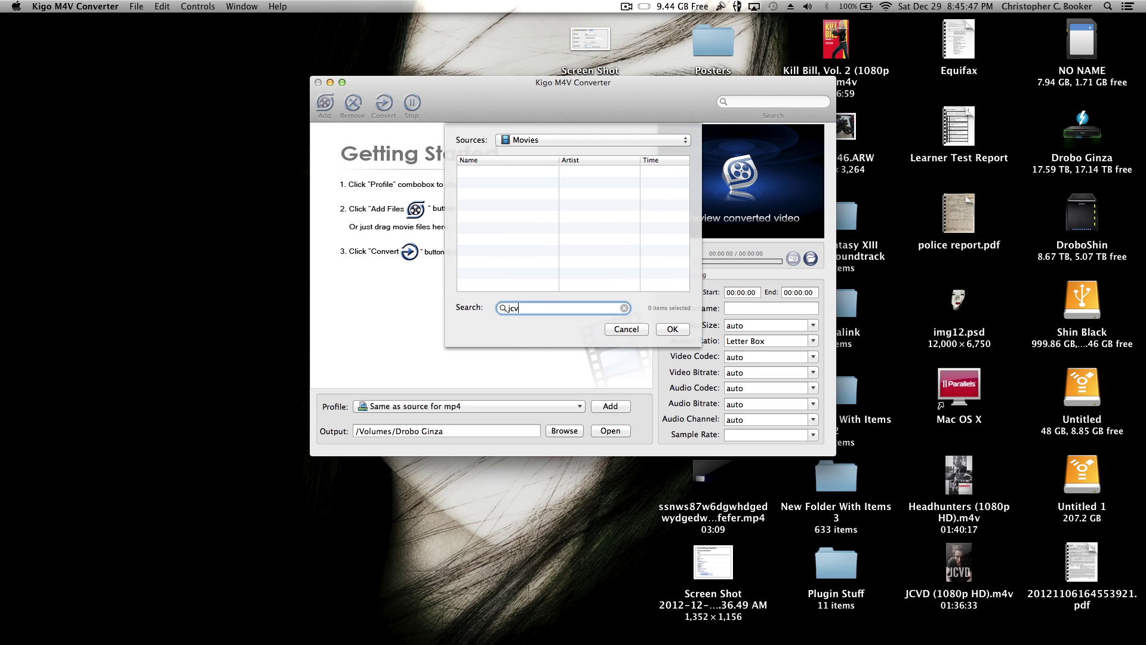
{"action": "key", "text": "BackSpace"}
{"action": "key", "text": "BackSpace"}
{"action": "key", "text": "BackSpace"}
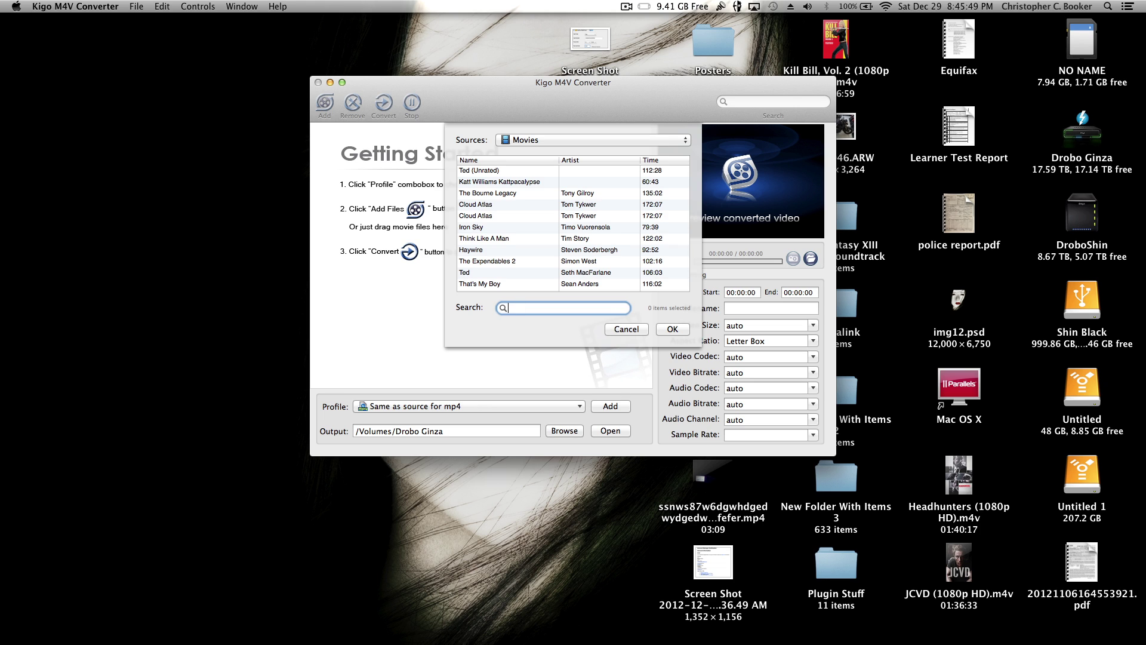
{"action": "type", "text": "kill"}
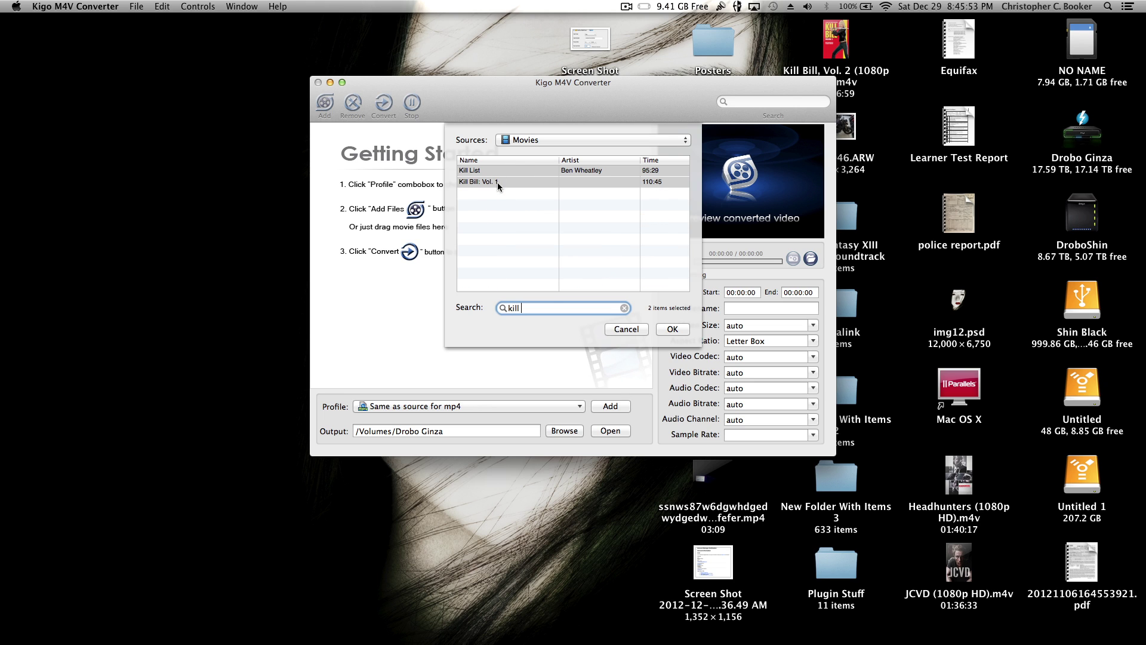
Search for 'kill bil' and 'headhun', then dismiss the picker without adding anything
{"action": "double_click", "coordinate": [526, 312]}
{"action": "left_click", "coordinate": [527, 312]}
{"action": "type", "text": "bill"}
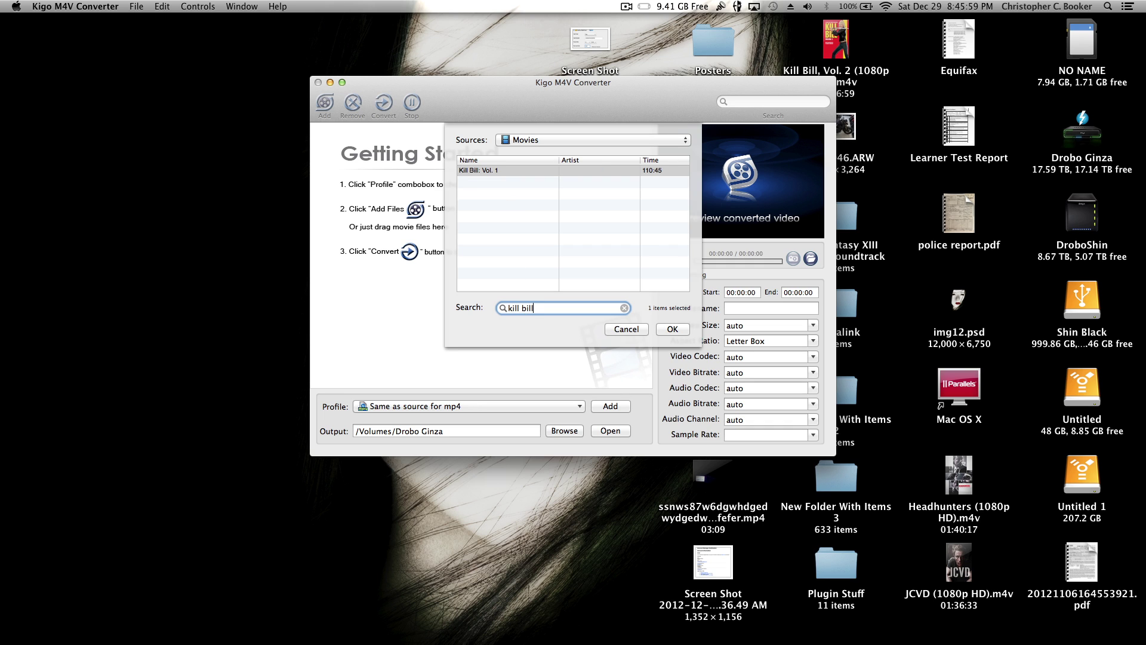
{"action": "key", "text": "BackSpace"}
{"action": "key", "text": "BackSpace"}
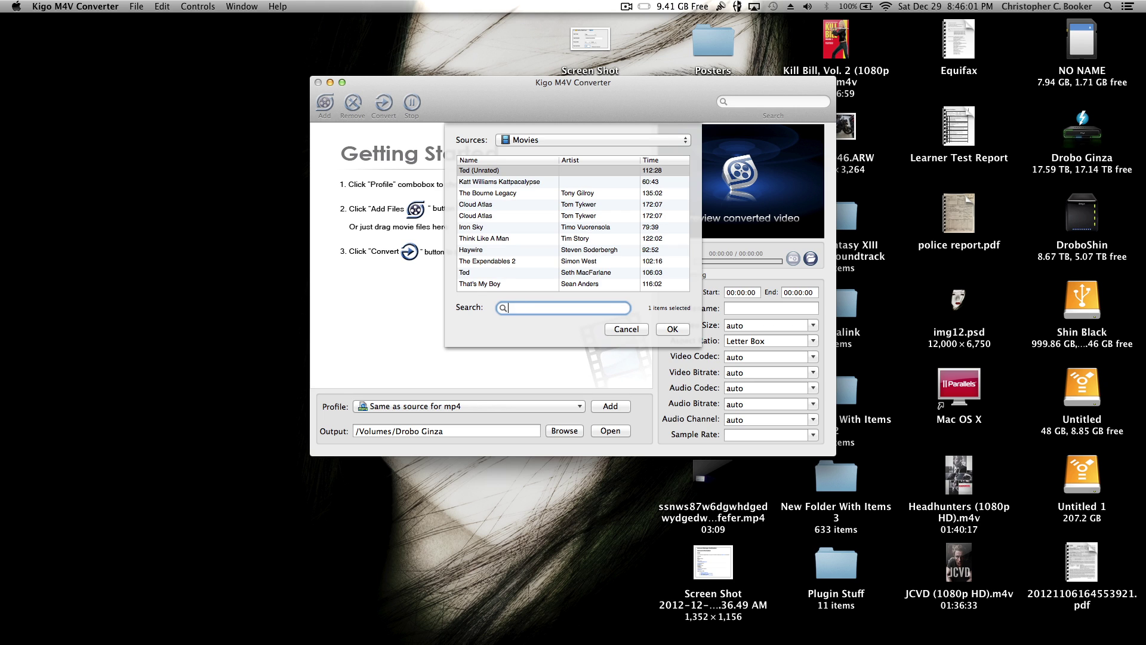
{"action": "type", "text": "headhunters"}
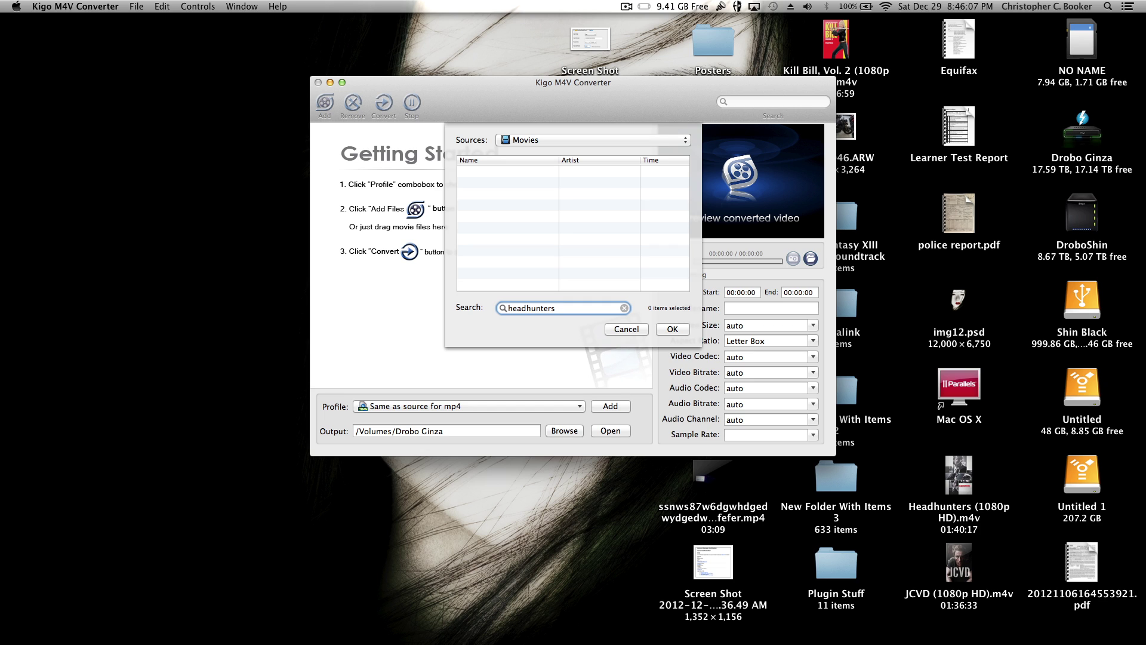
{"action": "key", "text": "BackSpace"}
{"action": "key", "text": "BackSpace"}
{"action": "key", "text": "BackSpace"}
{"action": "key", "text": "BackSpace"}
{"action": "key", "text": "BackSpace"}
{"action": "key", "text": "BackSpace"}
{"action": "key", "text": "BackSpace"}
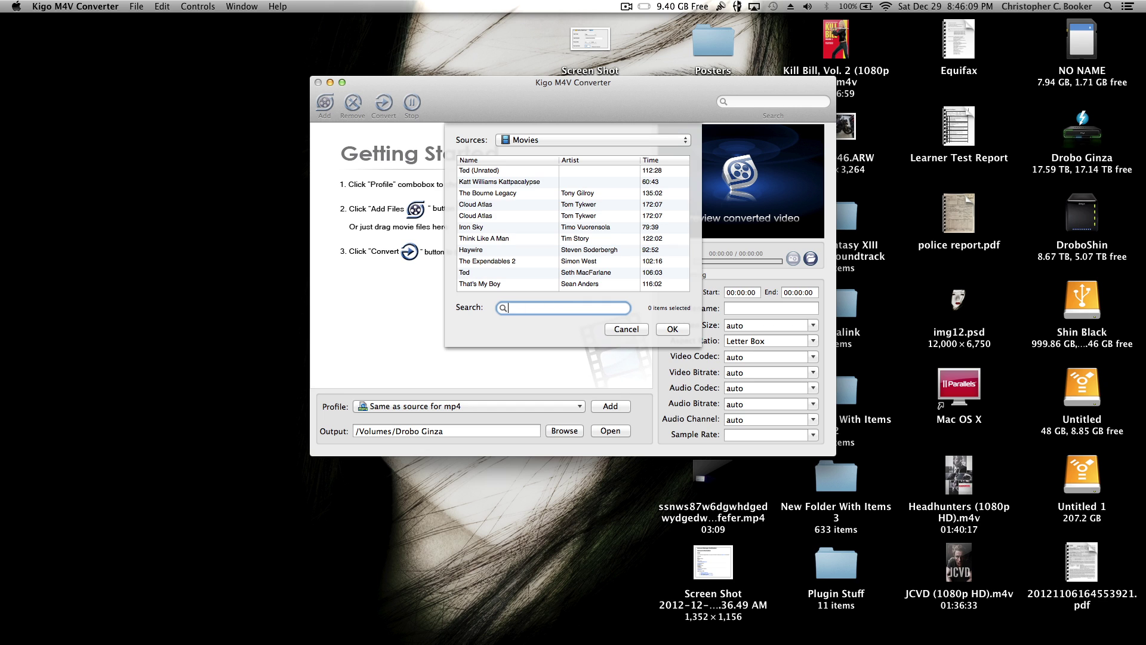
{"action": "left_click", "coordinate": [627, 329]}
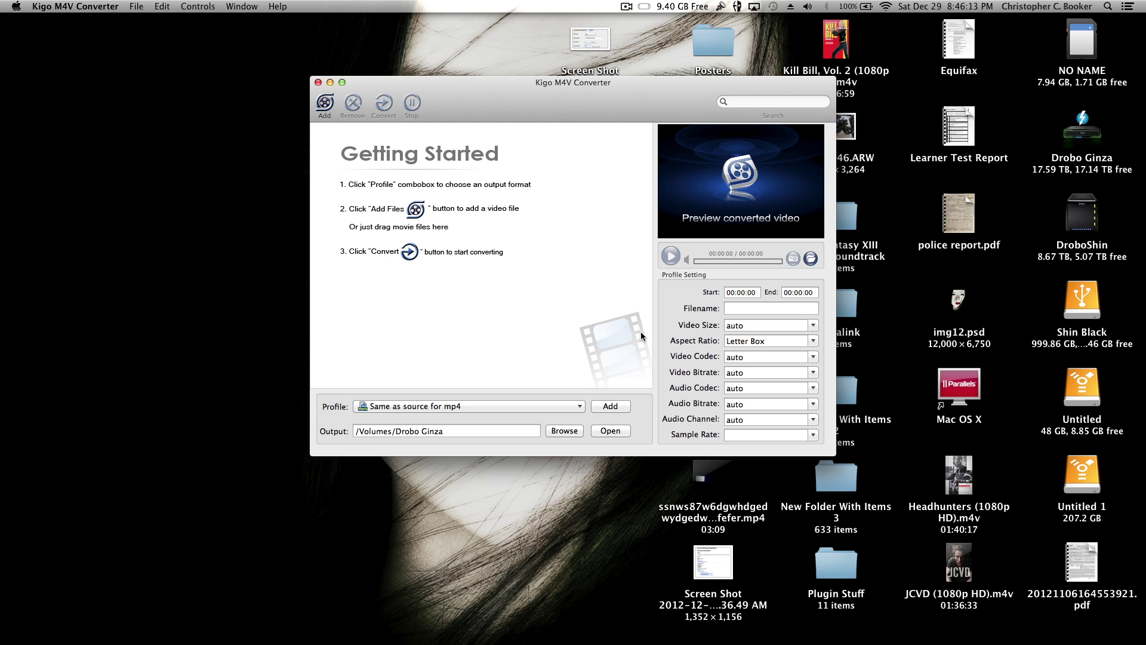
{"action": "key", "text": "ctrl+Right"}
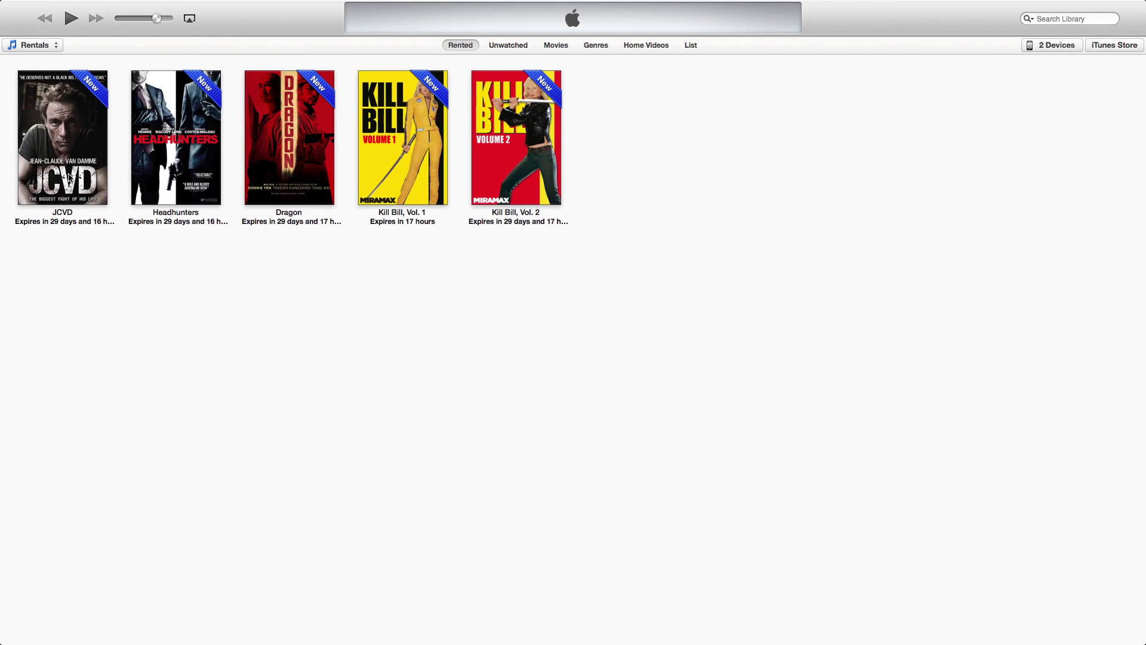
{"action": "right_click", "coordinate": [530, 154]}
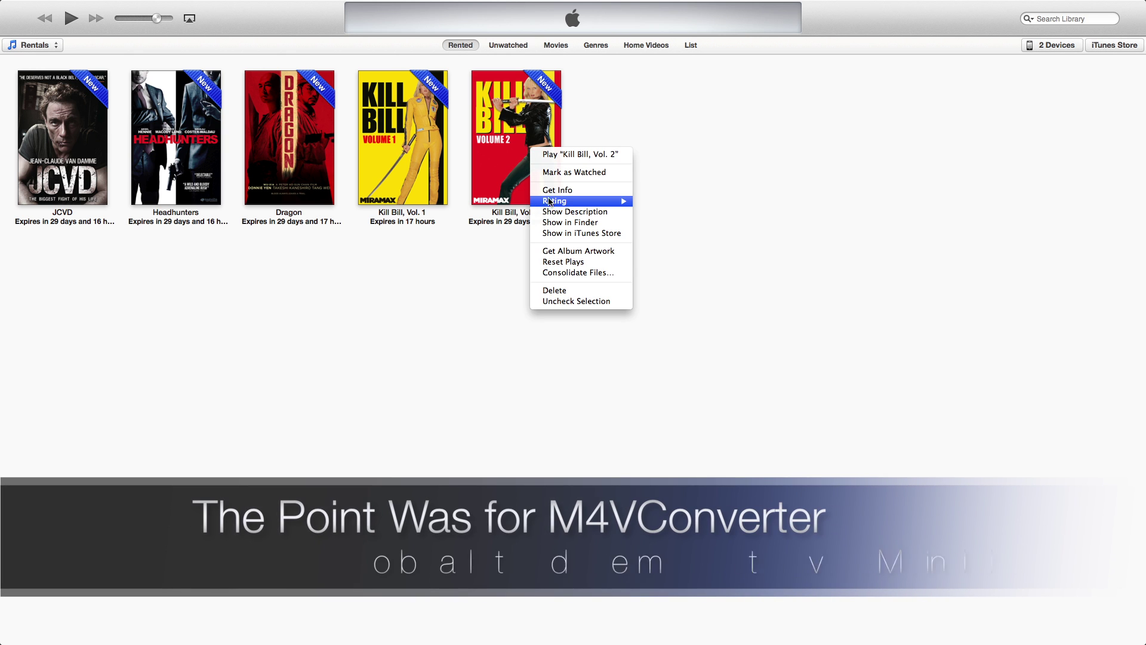
{"action": "left_click", "coordinate": [564, 223]}
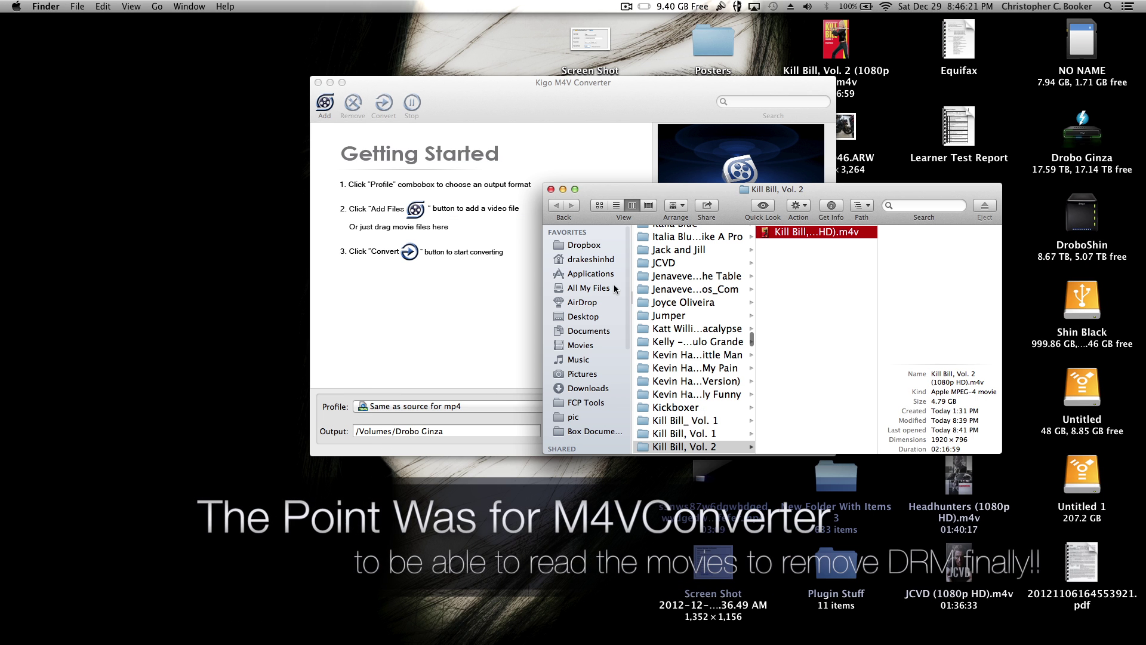
{"action": "scroll", "coordinate": [685, 442], "scroll_direction": "down", "scroll_amount": 8}
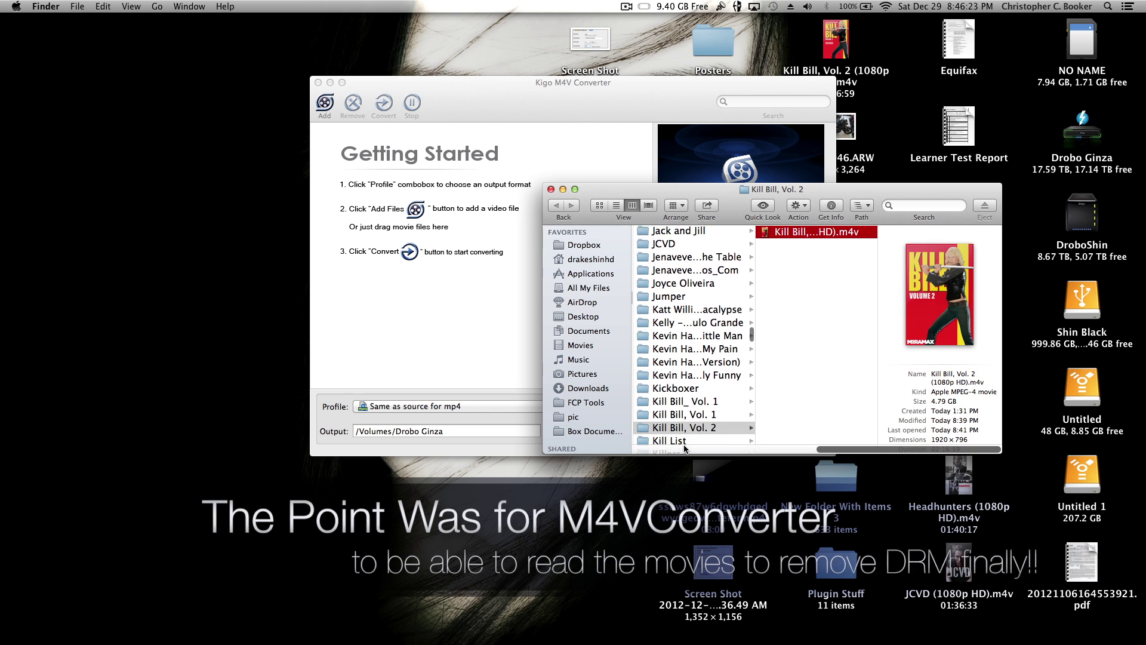
{"action": "scroll", "coordinate": [685, 448], "scroll_direction": "down", "scroll_amount": 20}
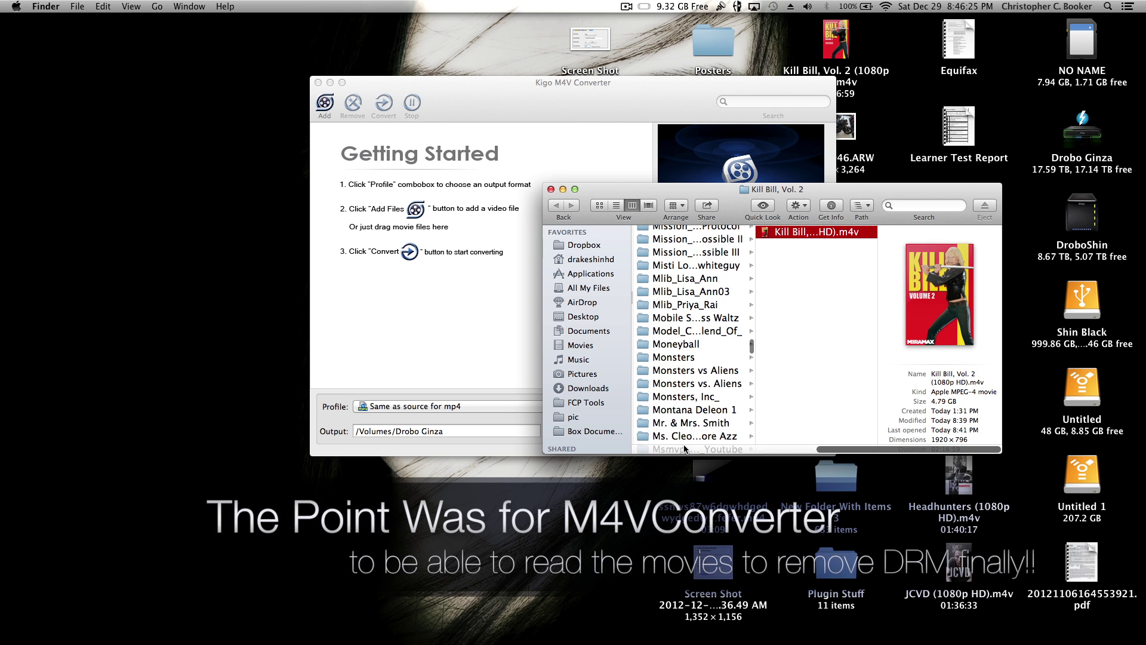
{"action": "scroll", "coordinate": [686, 447], "scroll_direction": "down", "scroll_amount": 5}
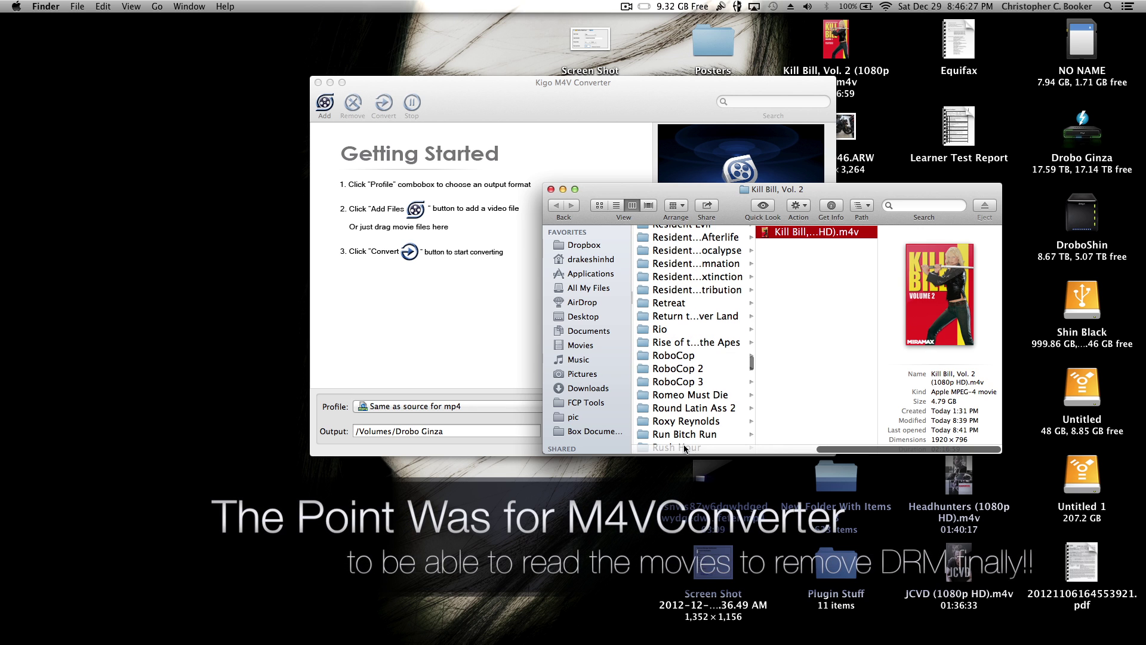
{"action": "scroll", "coordinate": [684, 306], "scroll_direction": "up", "scroll_amount": 10}
{"action": "scroll", "coordinate": [684, 306], "scroll_direction": "up", "scroll_amount": 20}
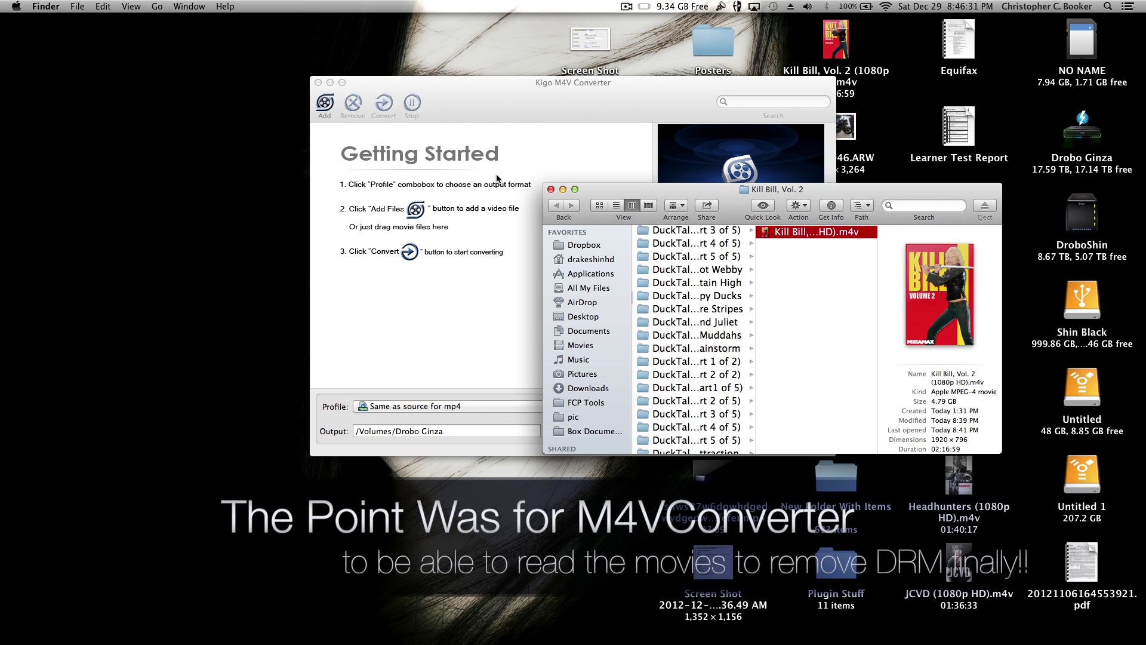
{"action": "left_click", "coordinate": [551, 190]}
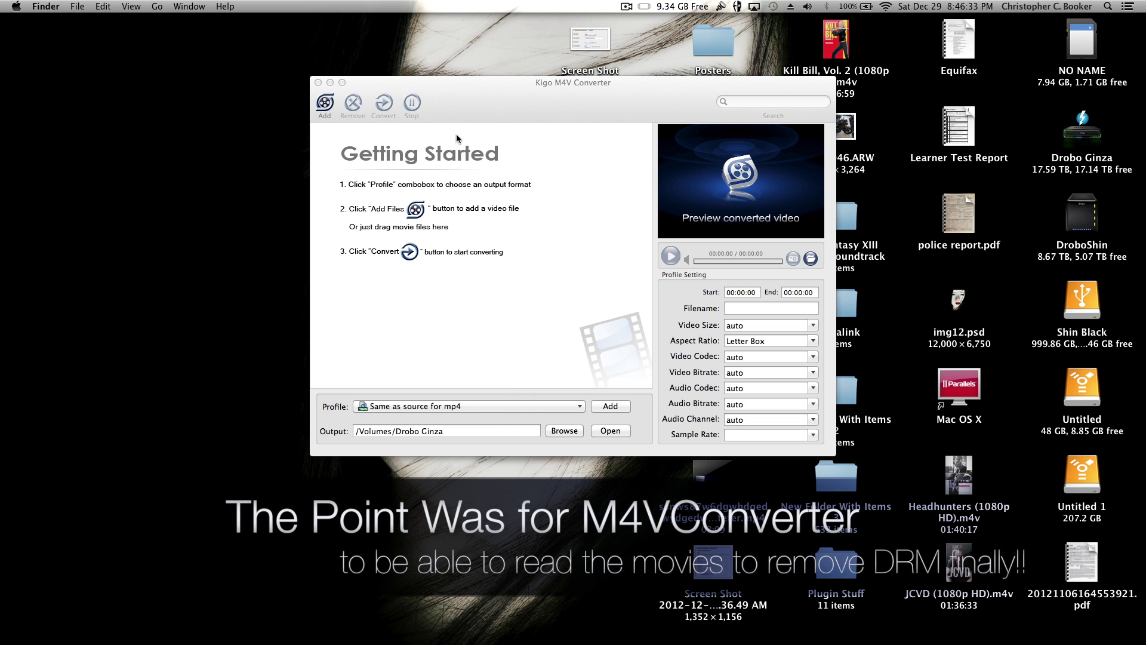
{"action": "left_click", "coordinate": [326, 113]}
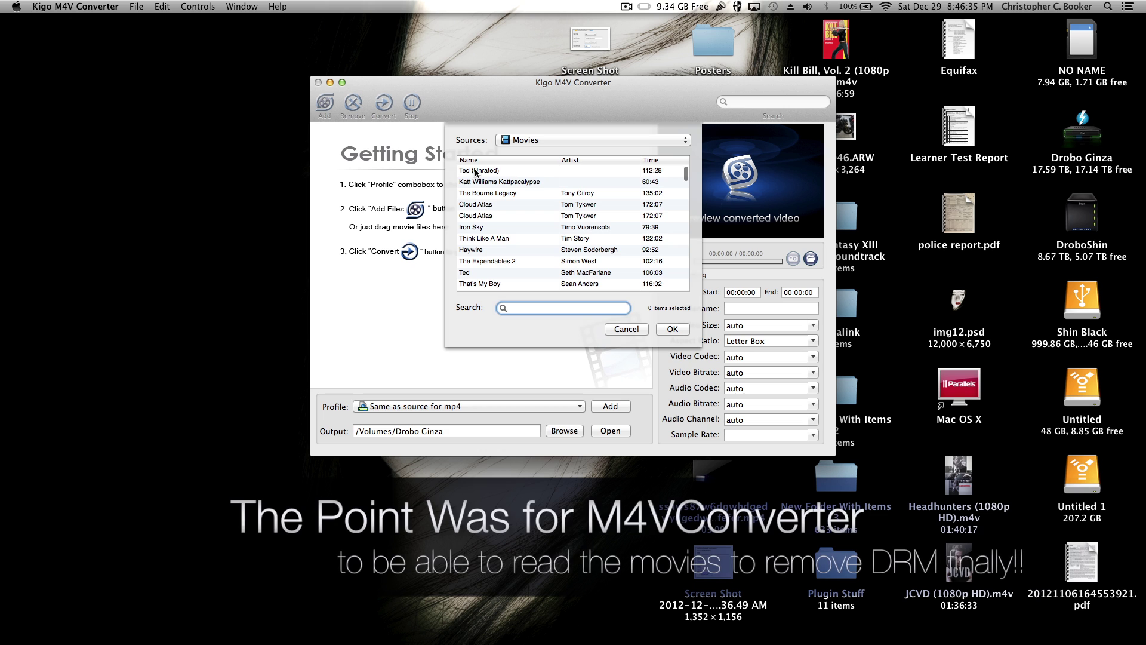
{"action": "left_click", "coordinate": [505, 194]}
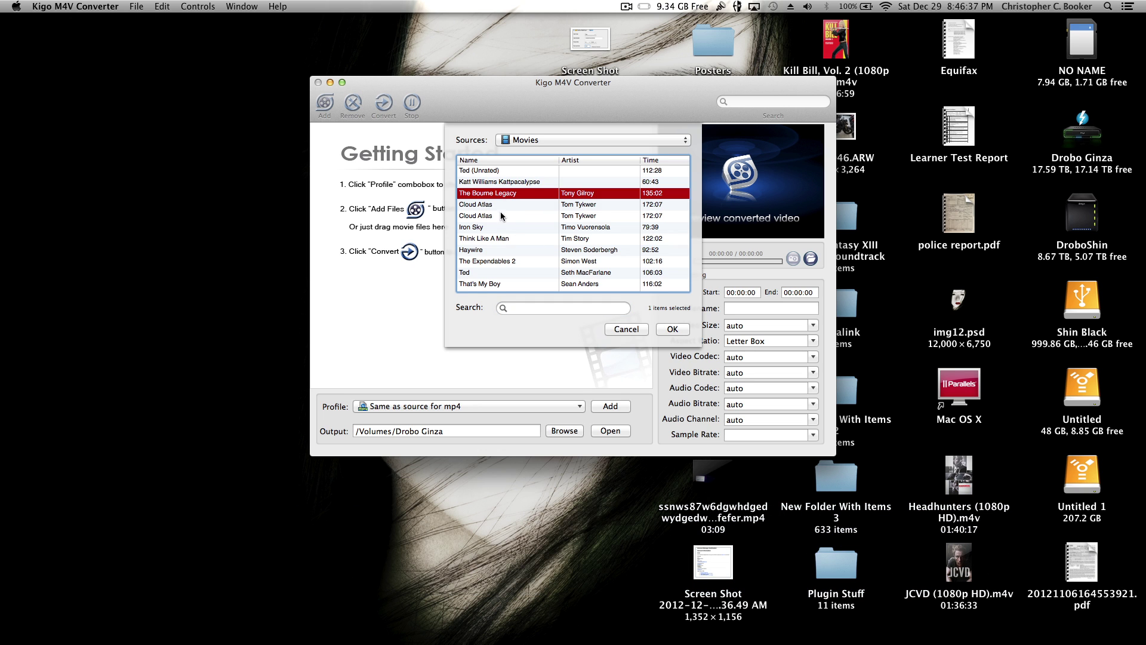
{"action": "left_click", "coordinate": [502, 216]}
{"action": "left_click", "coordinate": [494, 239]}
{"action": "left_click", "coordinate": [489, 261]}
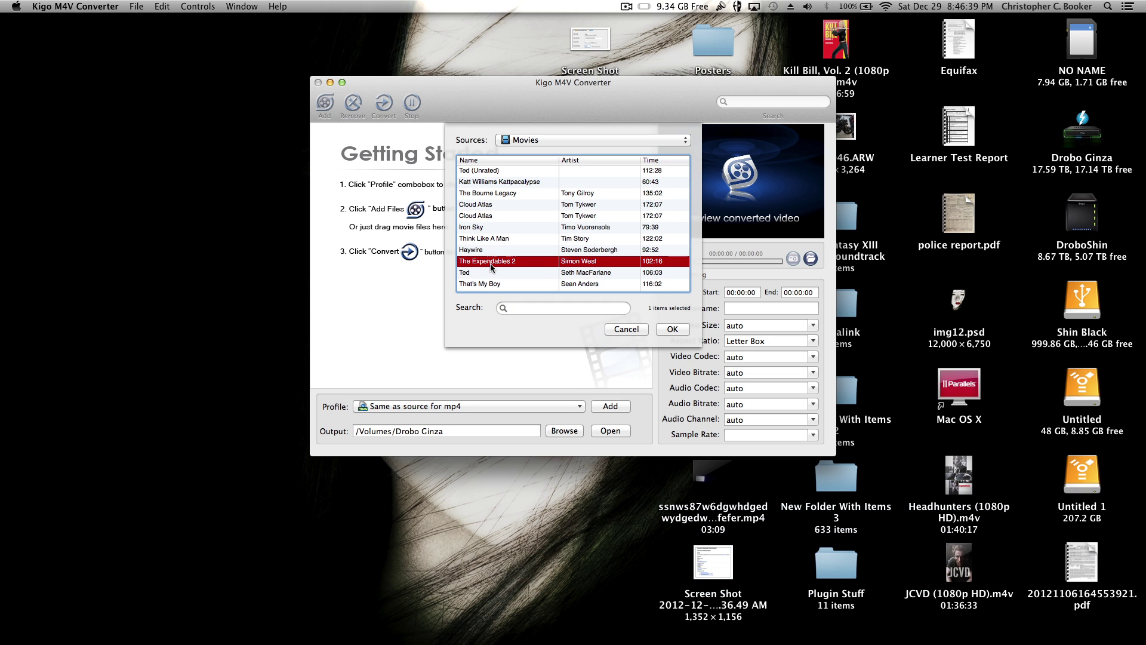
{"action": "left_click", "coordinate": [490, 274]}
{"action": "scroll", "coordinate": [489, 274], "scroll_direction": "down", "scroll_amount": 1}
{"action": "scroll", "coordinate": [489, 270], "scroll_direction": "down", "scroll_amount": 8}
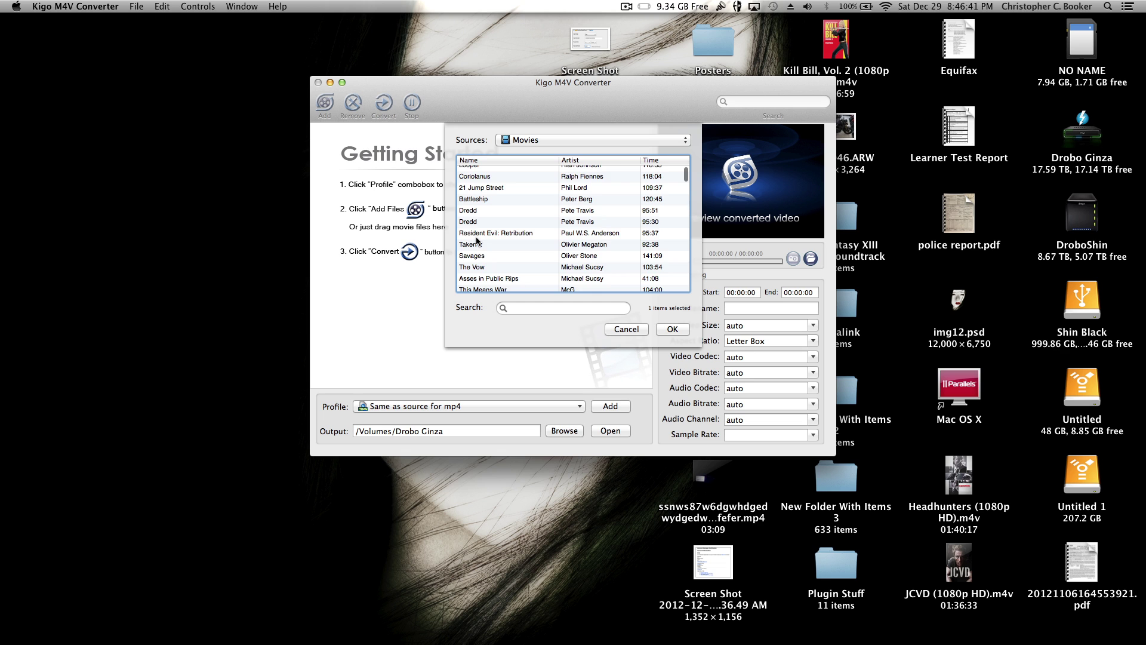
{"action": "scroll", "coordinate": [478, 241], "scroll_direction": "down", "scroll_amount": 10}
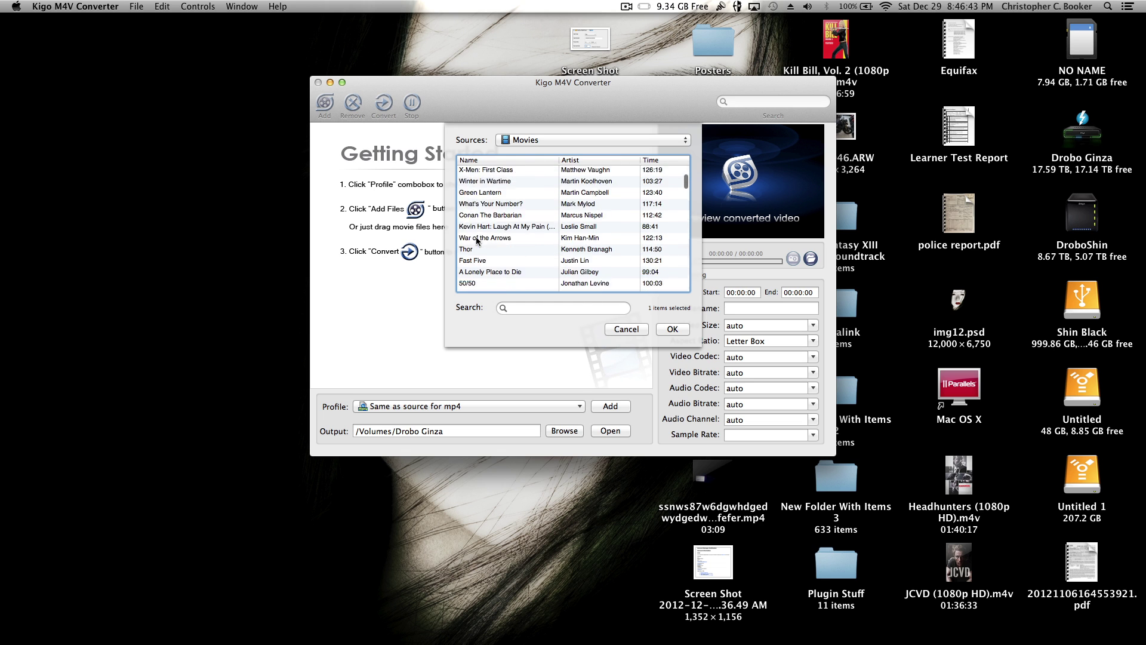
{"action": "left_click", "coordinate": [641, 331]}
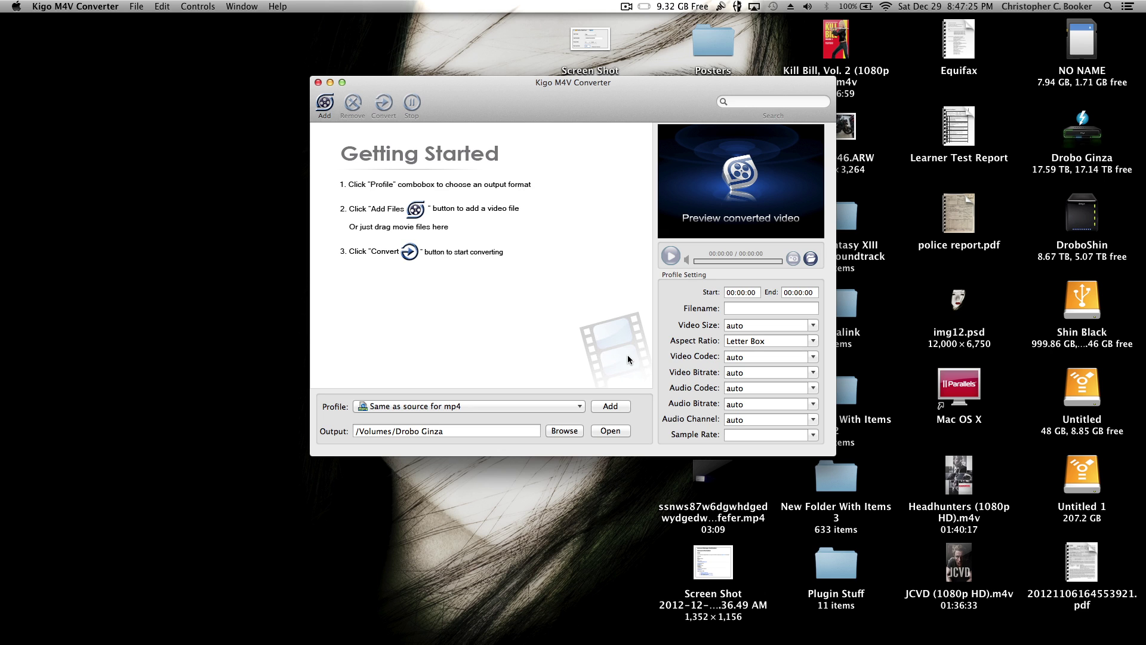
{"action": "mouse_move", "coordinate": [626, 618]}
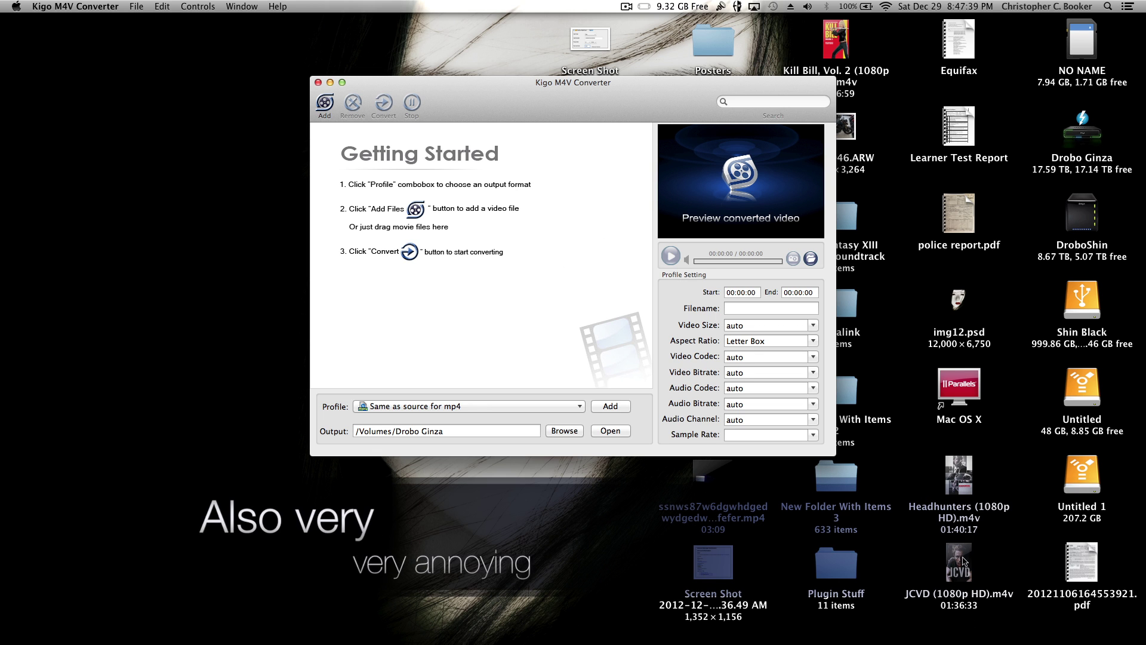
{"action": "left_click_drag", "start_coordinate": [963, 561], "coordinate": [635, 291]}
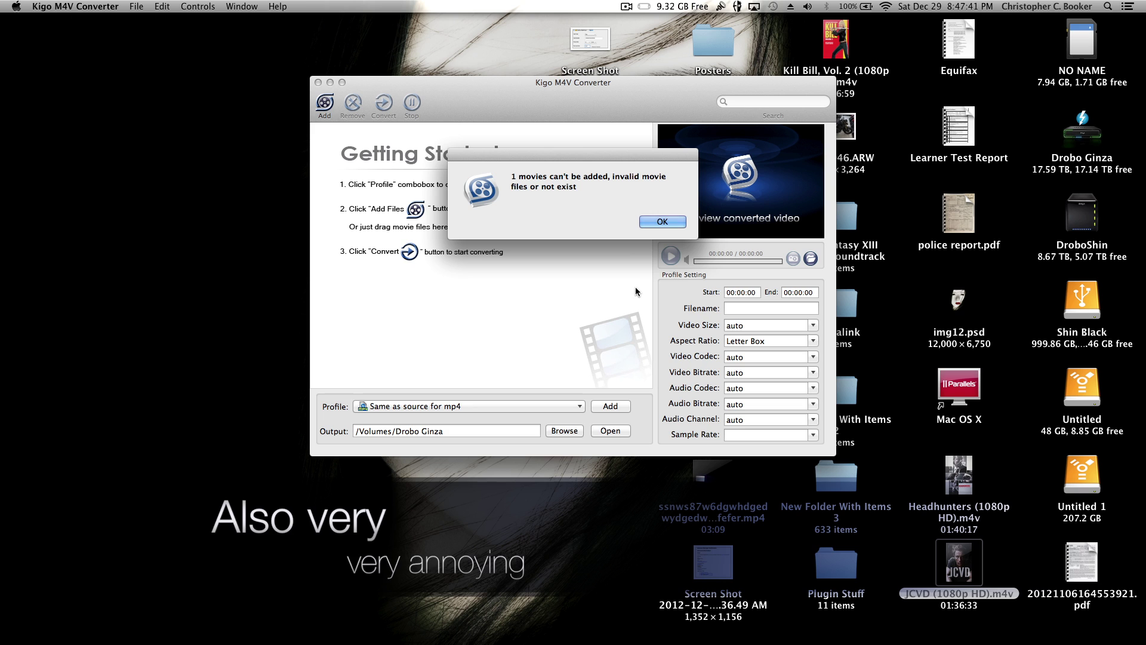
{"action": "left_click", "coordinate": [663, 221]}
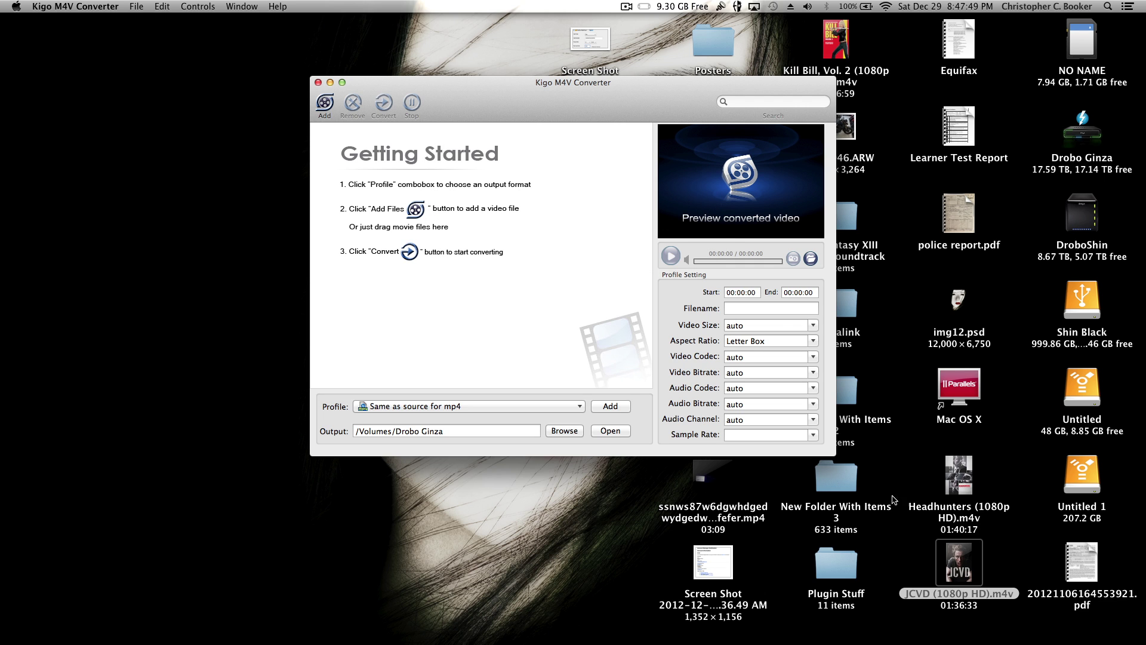
{"action": "left_click_drag", "start_coordinate": [958, 481], "coordinate": [571, 277]}
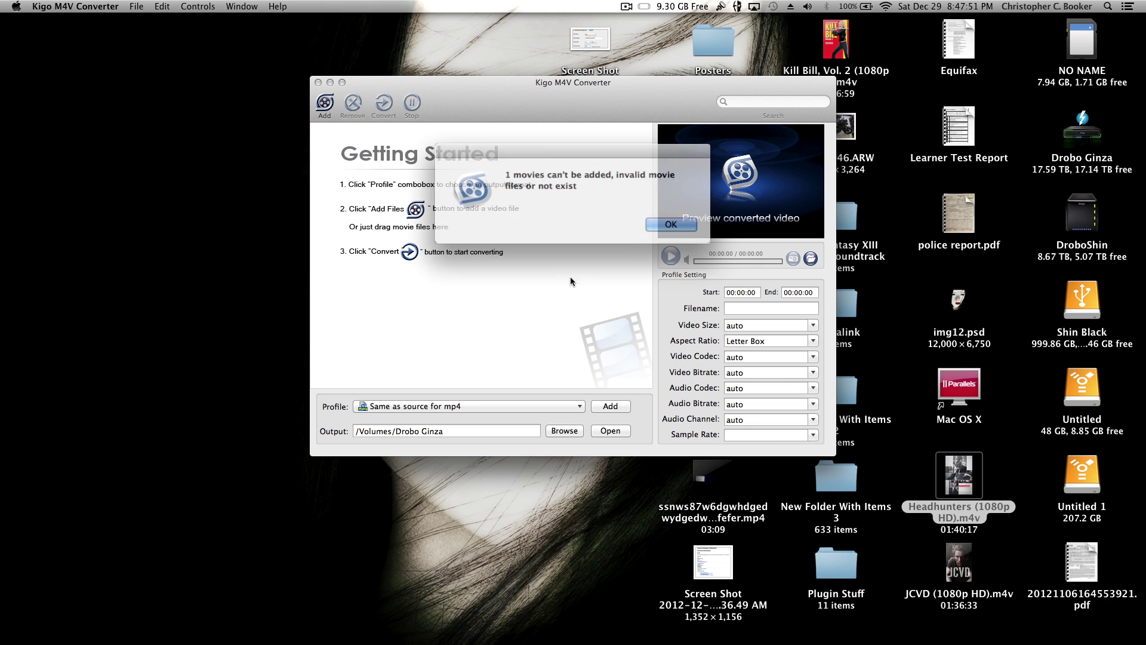
{"action": "left_click", "coordinate": [654, 224]}
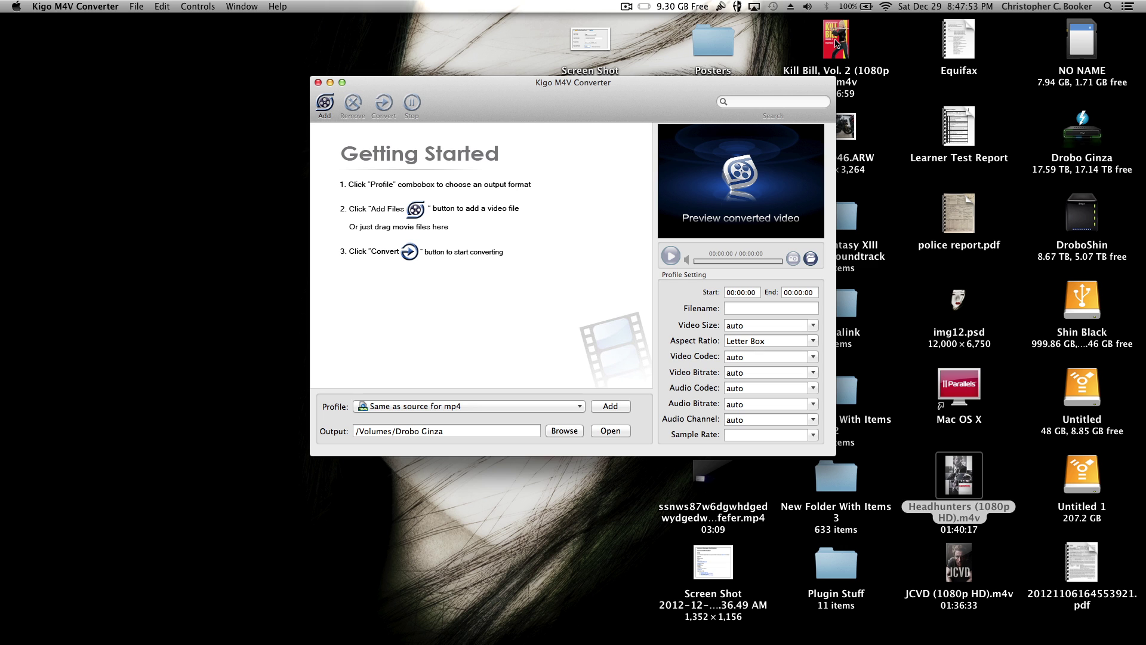
{"action": "left_click_drag", "start_coordinate": [836, 43], "coordinate": [546, 259]}
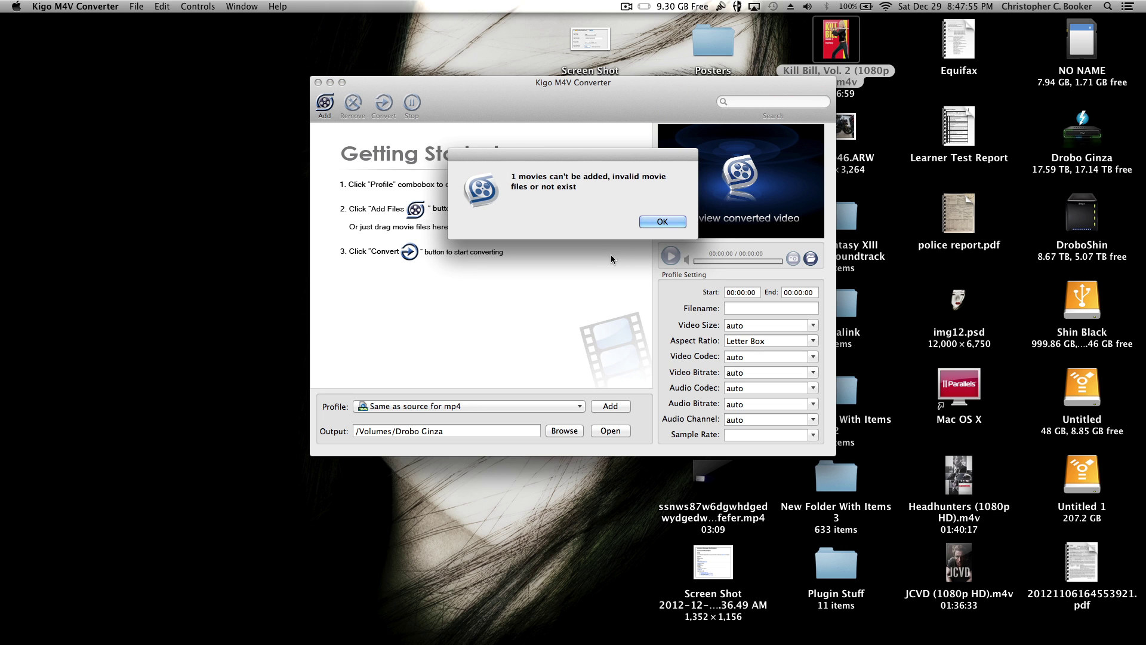
{"action": "left_click", "coordinate": [651, 229]}
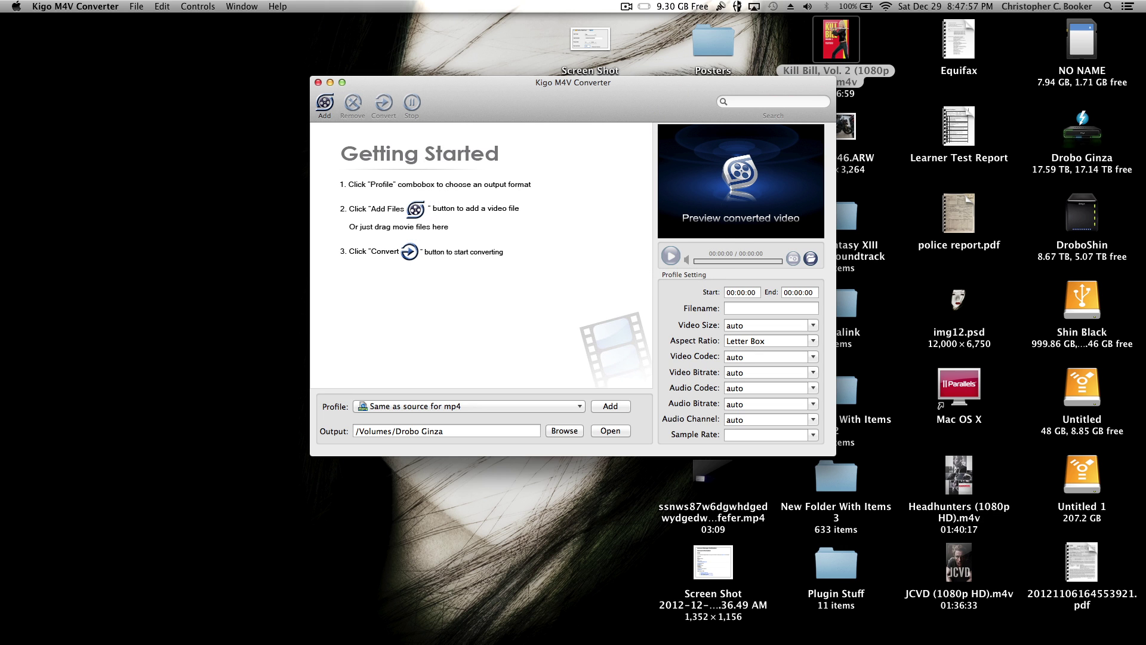
{"action": "mouse_move", "coordinate": [561, 624]}
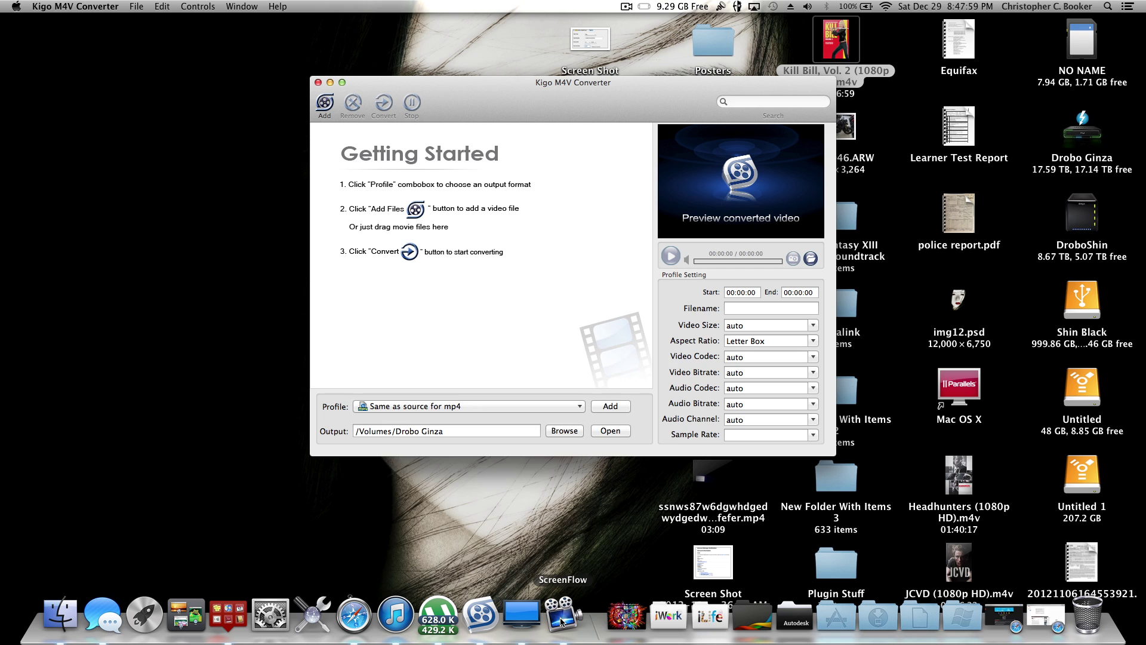
{"action": "mouse_move", "coordinate": [490, 621]}
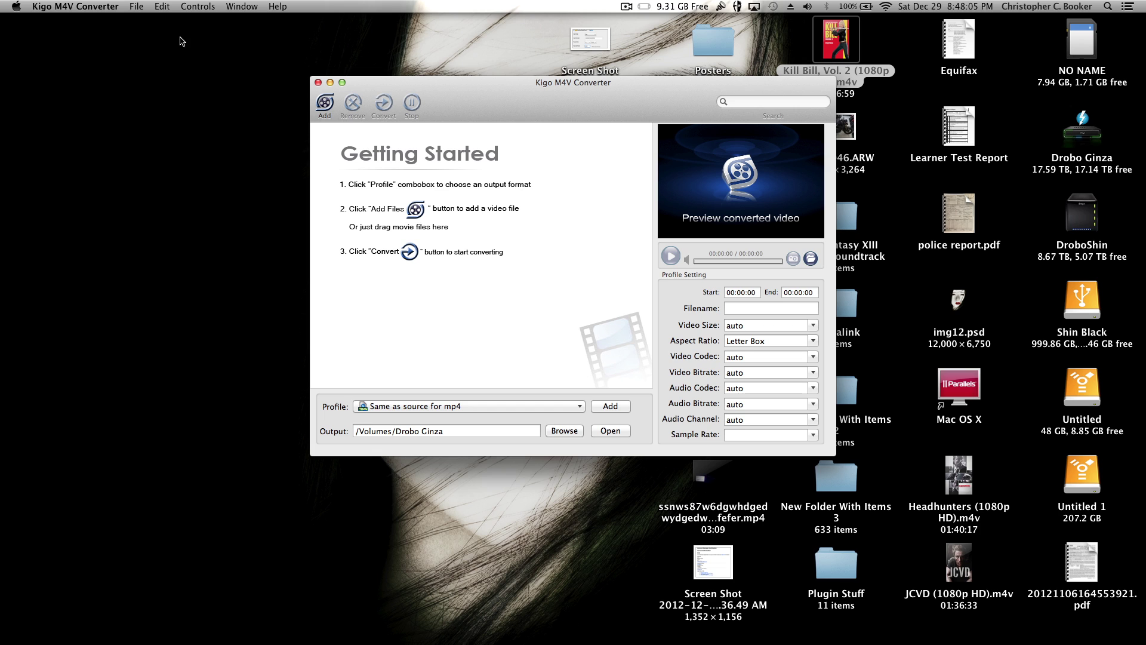
{"action": "left_click", "coordinate": [84, 6]}
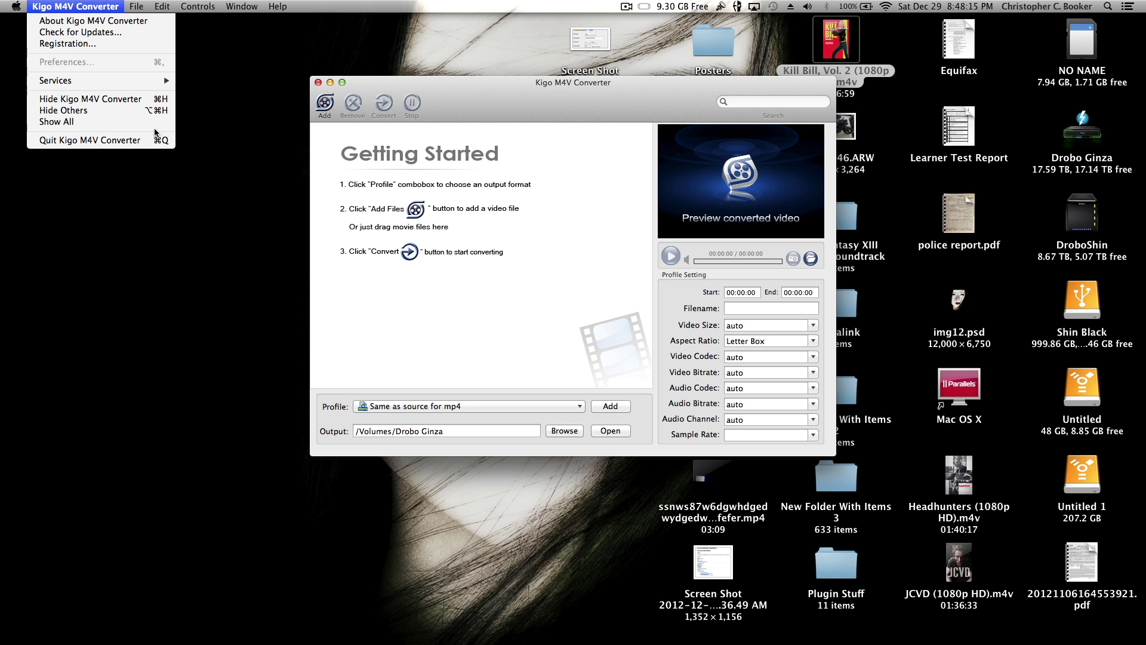
Quit the converter, launch iTunes, and add Kill Bill, Vol. 2 (1080p HD).m4v to it
{"action": "left_click", "coordinate": [137, 141]}
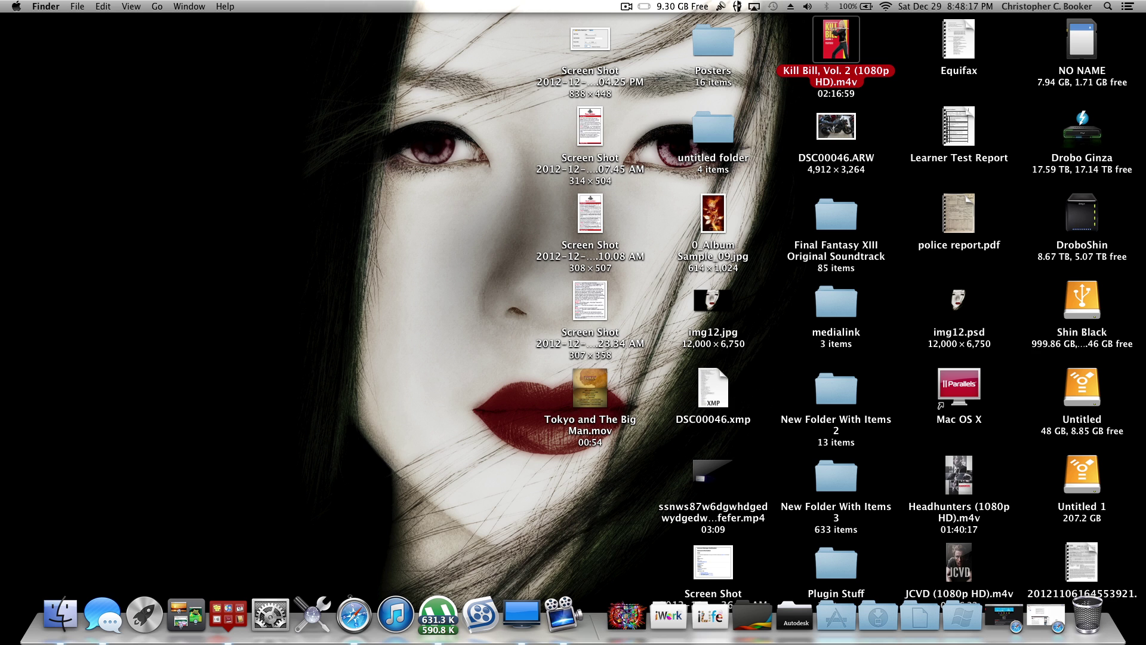
{"action": "left_click", "coordinate": [396, 614]}
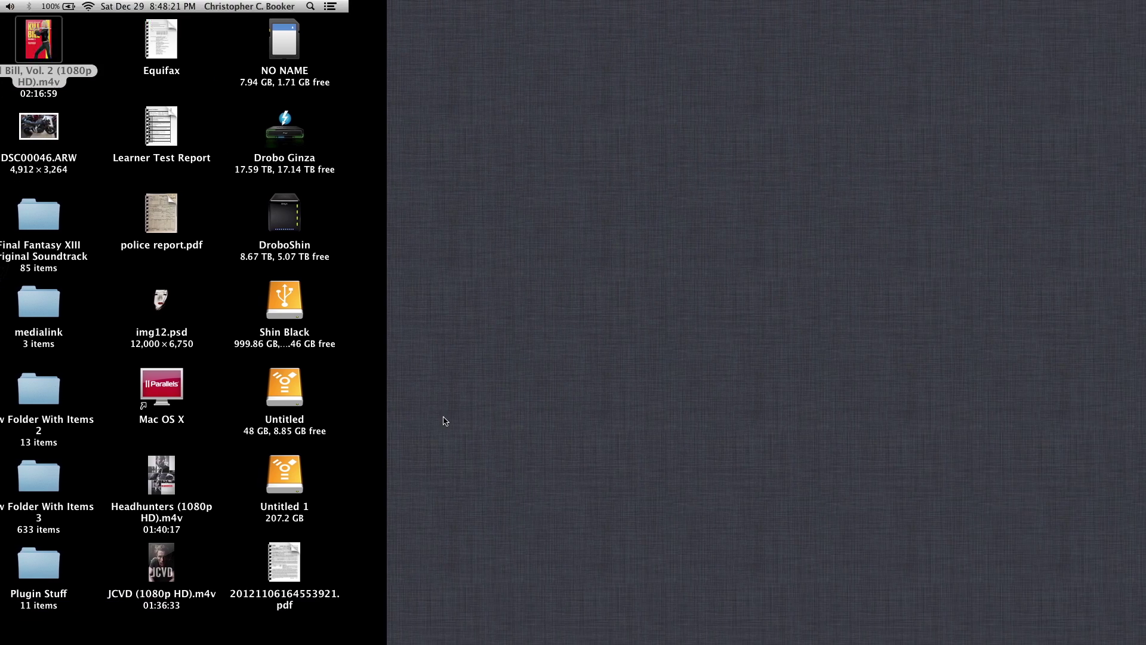
{"action": "key", "text": "ctrl+Left"}
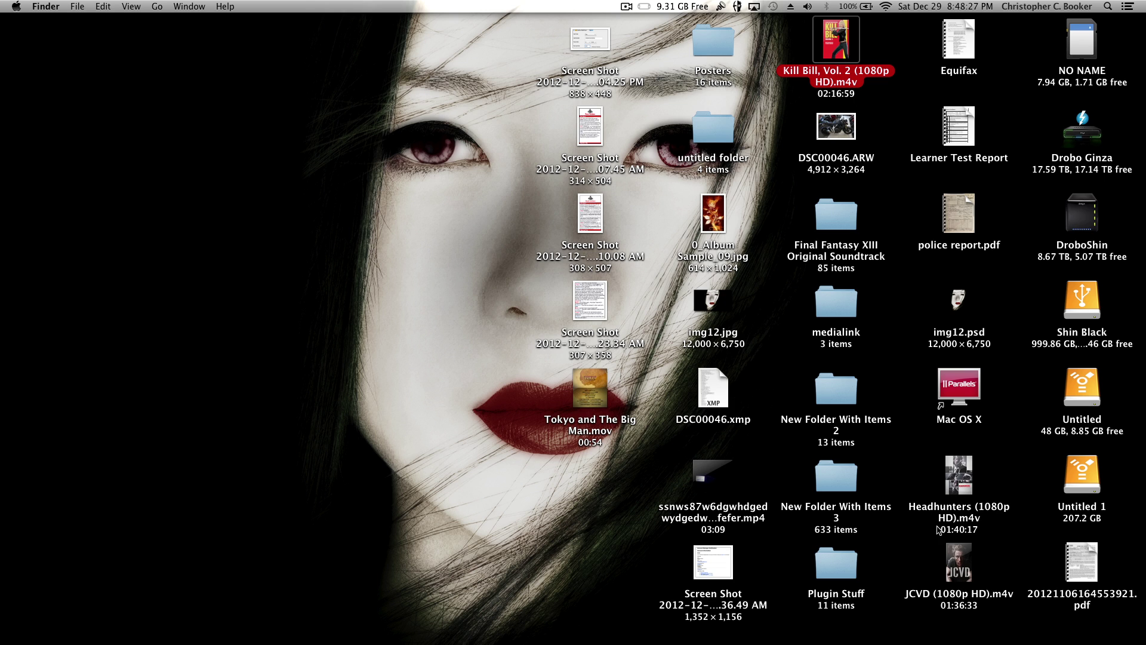
{"action": "mouse_move", "coordinate": [954, 513]}
{"action": "left_mouse_down"}
{"action": "mouse_move", "coordinate": [696, 495]}
{"action": "mouse_move", "coordinate": [927, 503]}
{"action": "mouse_move", "coordinate": [967, 525]}
{"action": "left_mouse_up"}
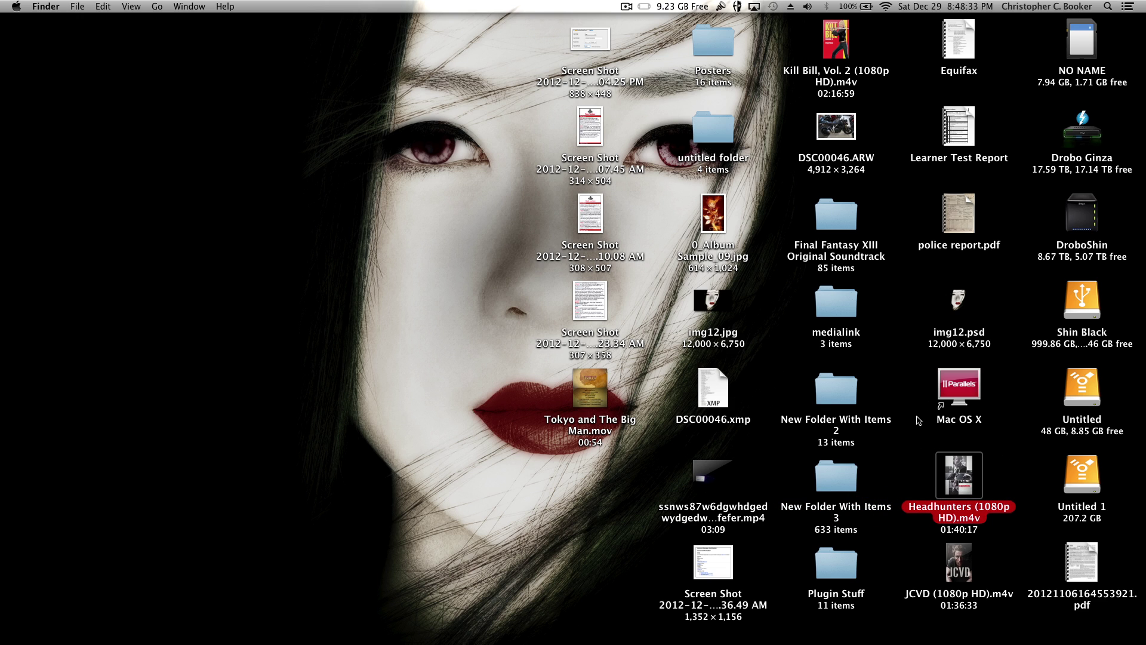
{"action": "left_click_drag", "start_coordinate": [836, 24], "coordinate": [397, 612]}
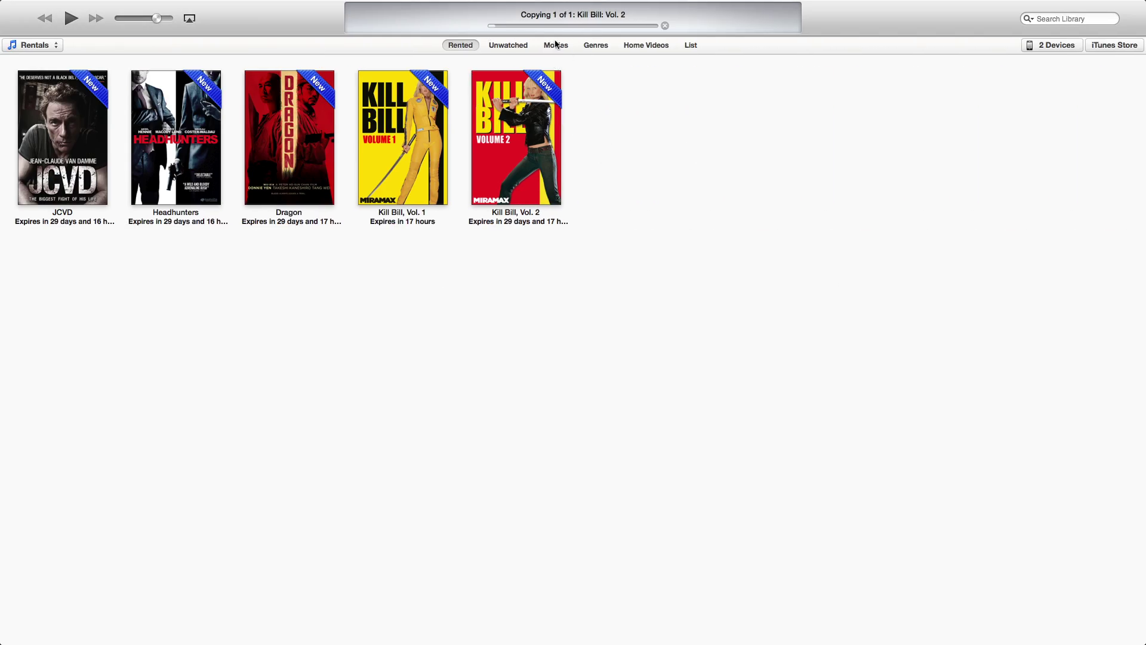
Show Unwatched movies and open Kill Bill: Vol. 1's details and its action menu
{"action": "left_click", "coordinate": [512, 48]}
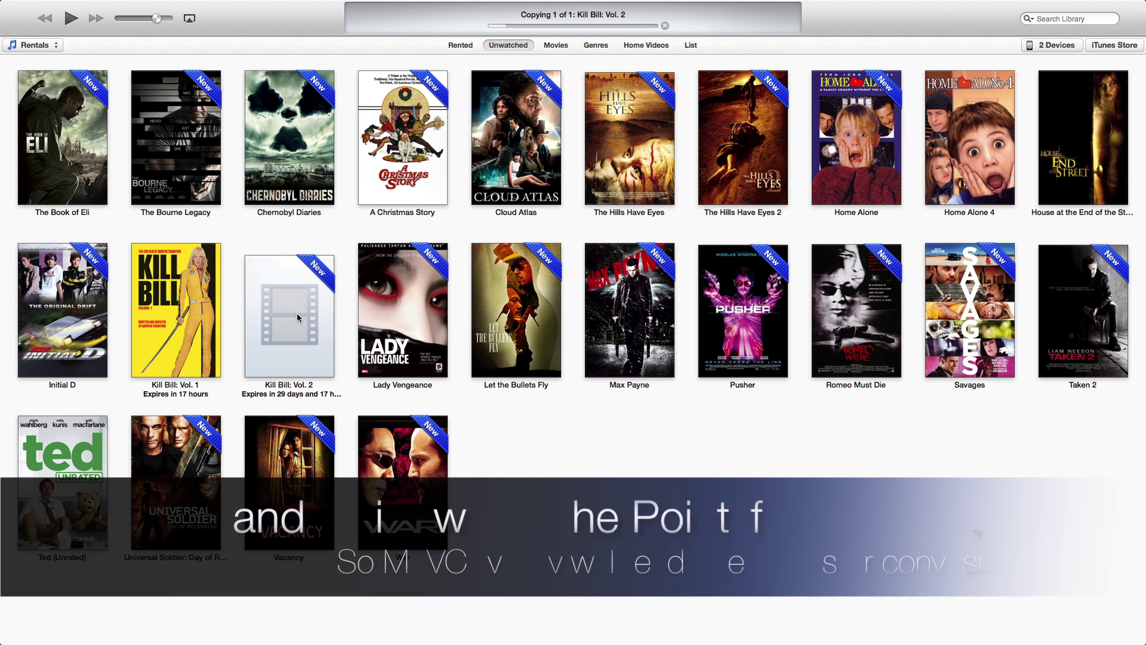
{"action": "left_click", "coordinate": [184, 311]}
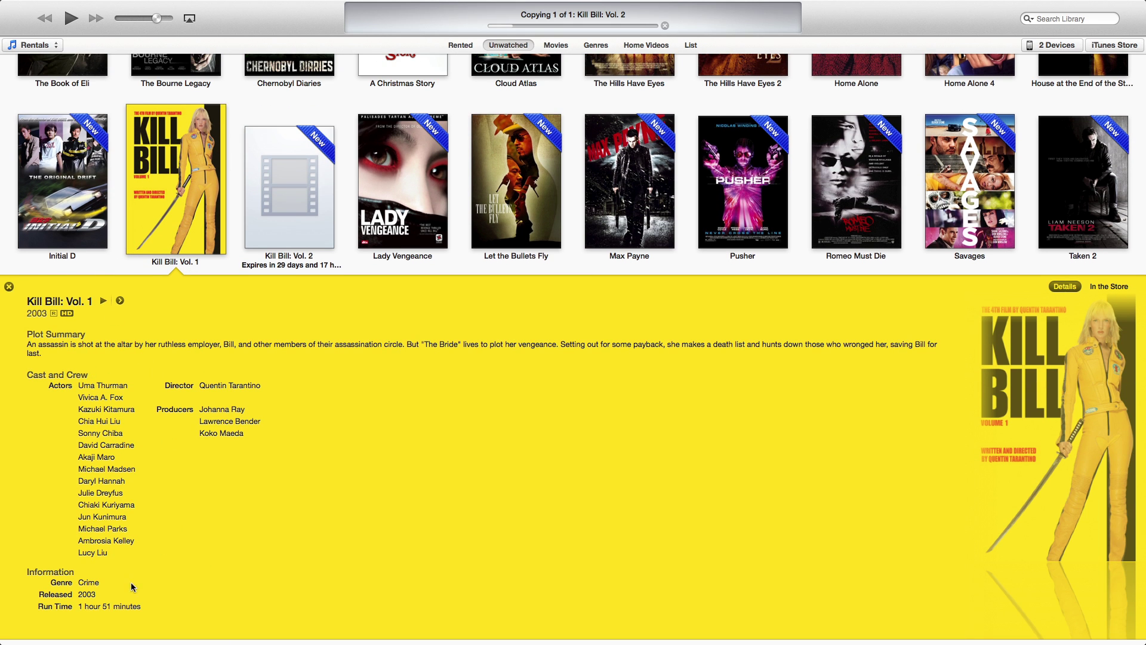
{"action": "right_click", "coordinate": [203, 179]}
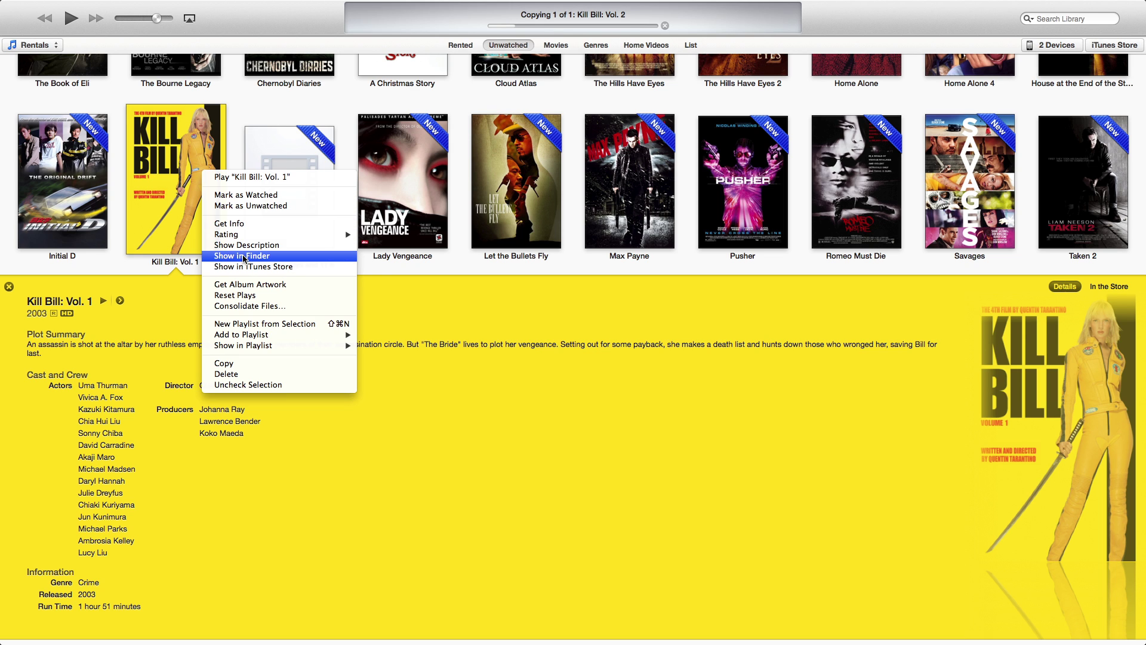
{"action": "mouse_move", "coordinate": [238, 238]}
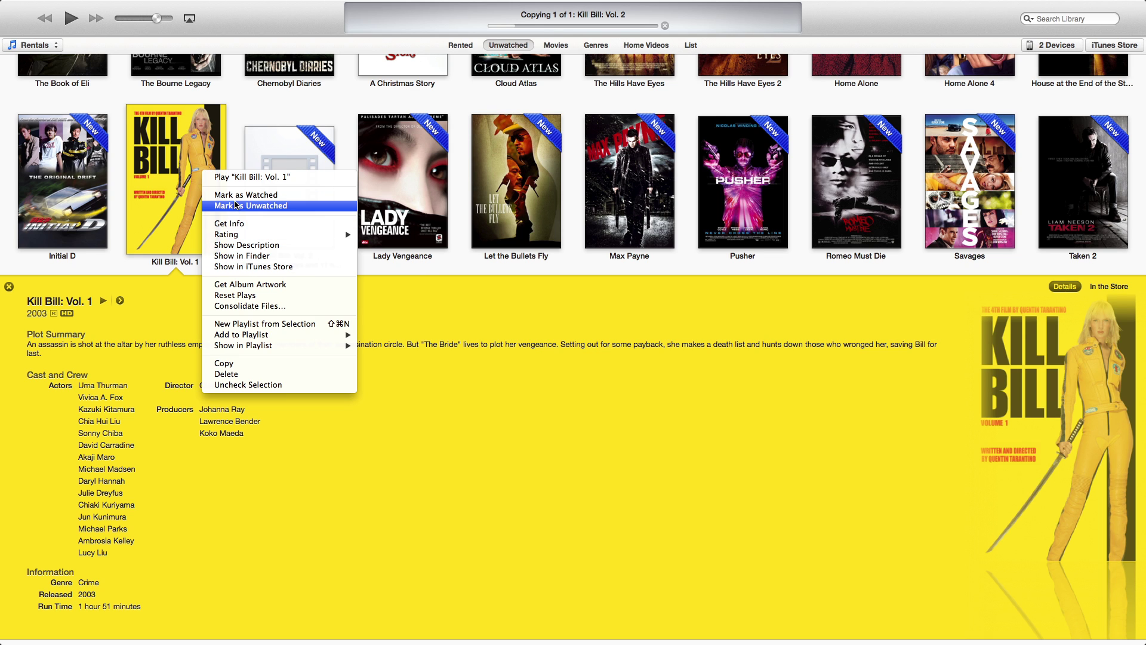
Review Kill Bill: Vol. 1's Get Info summary, cancel it, and close the details panel
{"action": "left_click", "coordinate": [240, 223]}
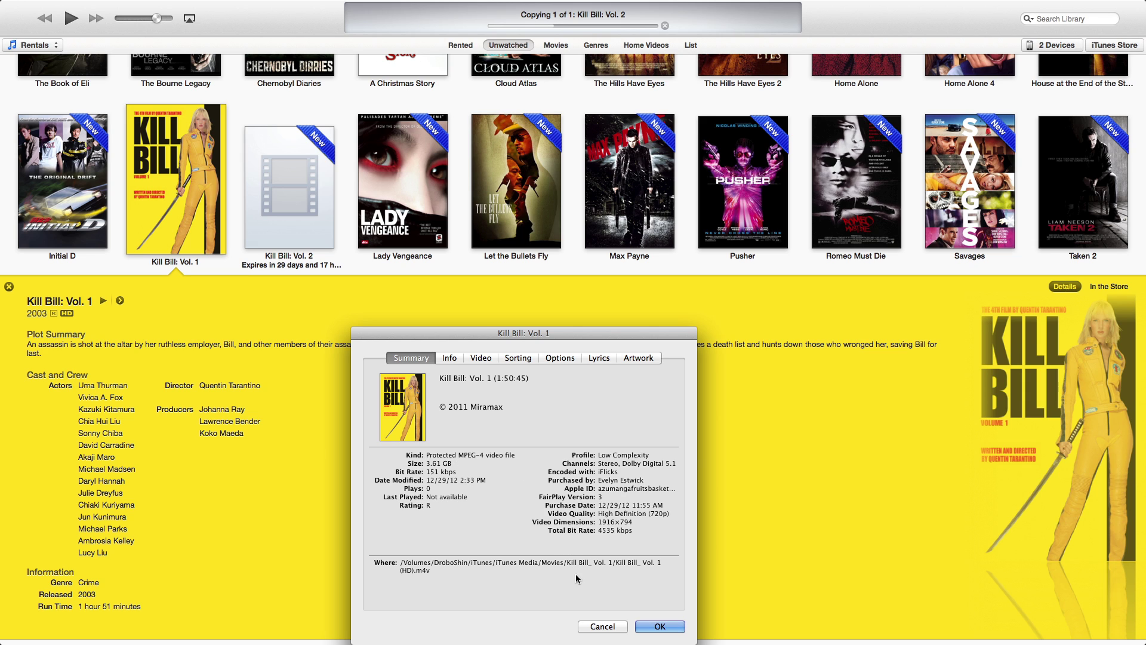
{"action": "left_click", "coordinate": [598, 627]}
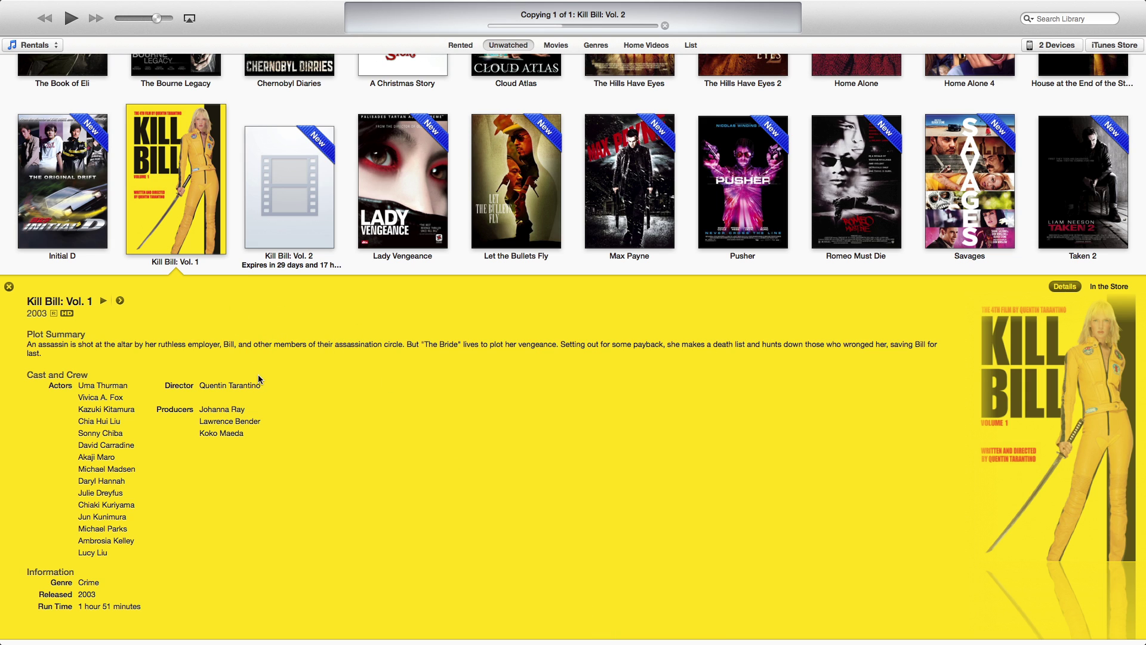
{"action": "left_click", "coordinate": [158, 224]}
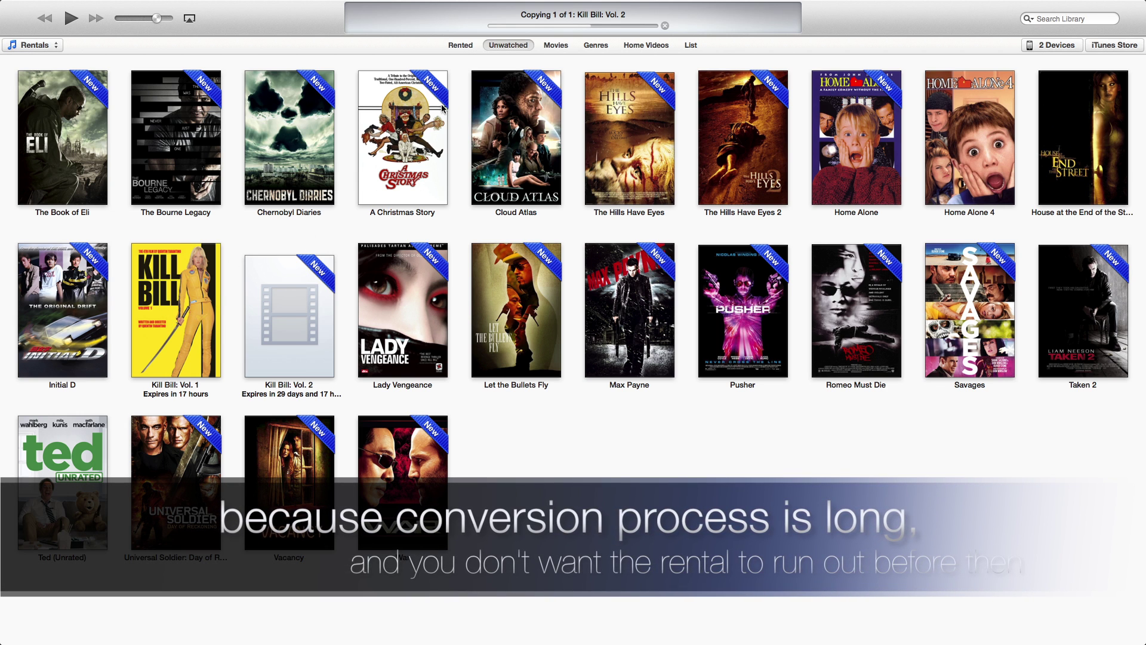
Compare the Rented movies view with the Unwatched movies view
{"action": "left_click", "coordinate": [462, 45]}
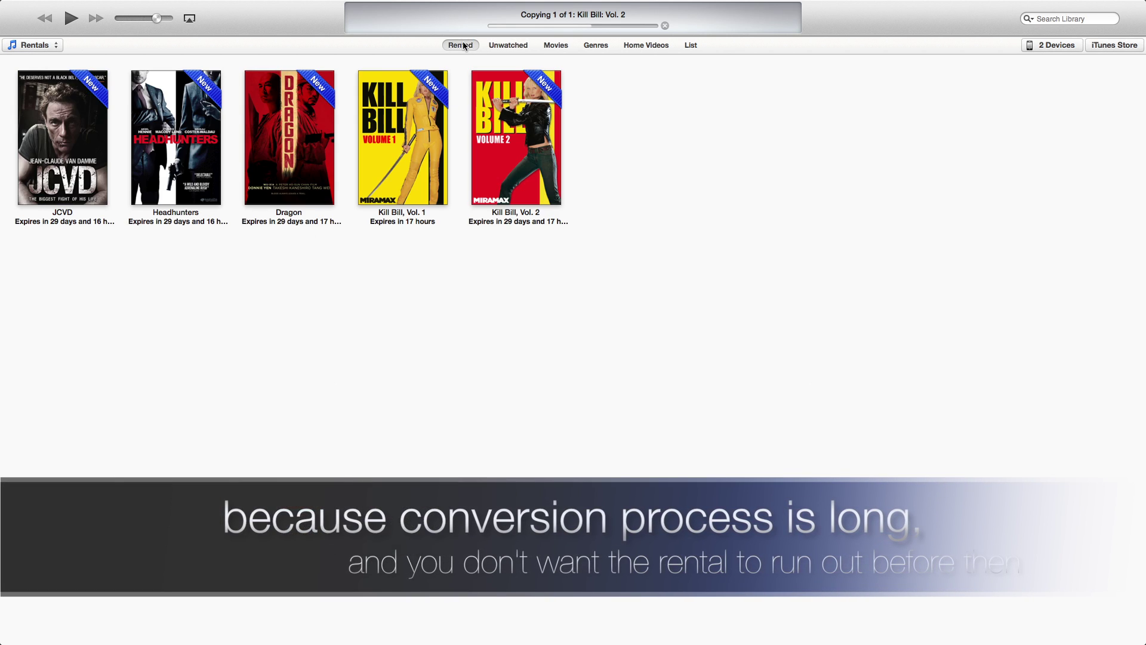
{"action": "left_click", "coordinate": [521, 47]}
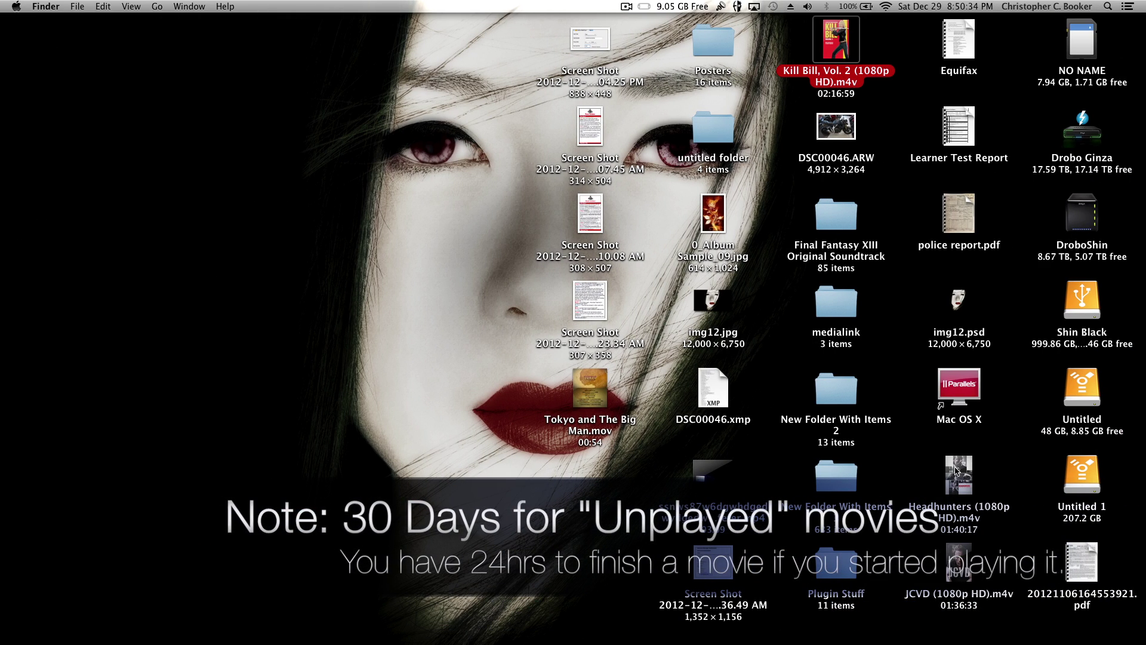
Add the Headhunters and JCVD .m4v files to iTunes and return to its Unwatched grid
{"action": "left_click_drag", "start_coordinate": [956, 477], "coordinate": [396, 635]}
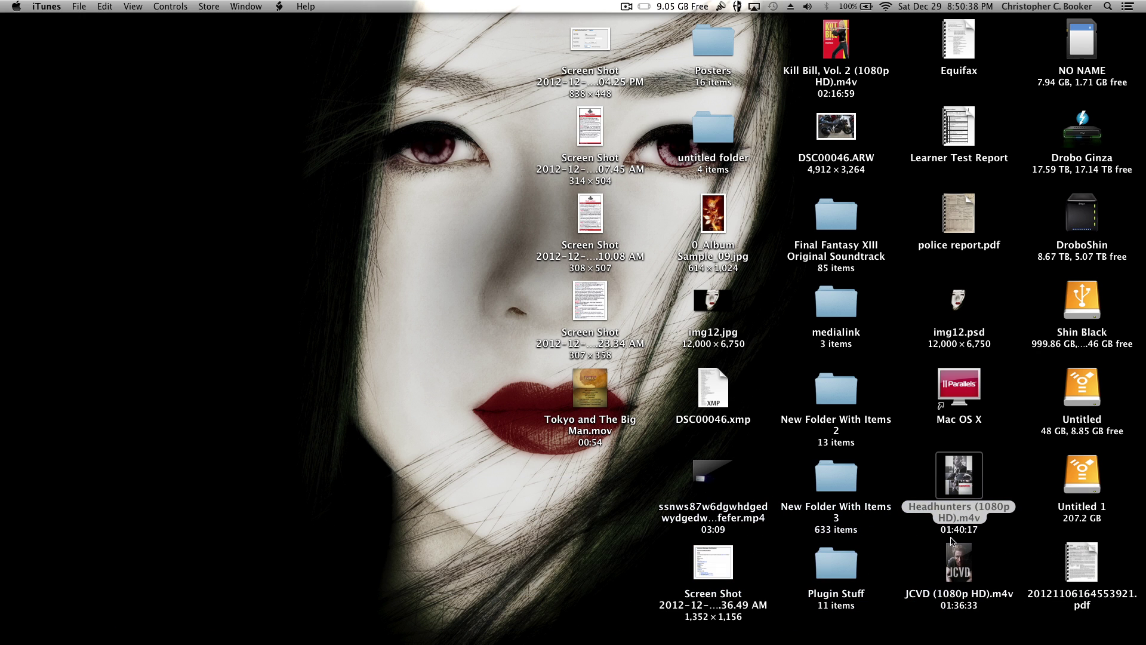
{"action": "left_click_drag", "start_coordinate": [956, 554], "coordinate": [377, 617]}
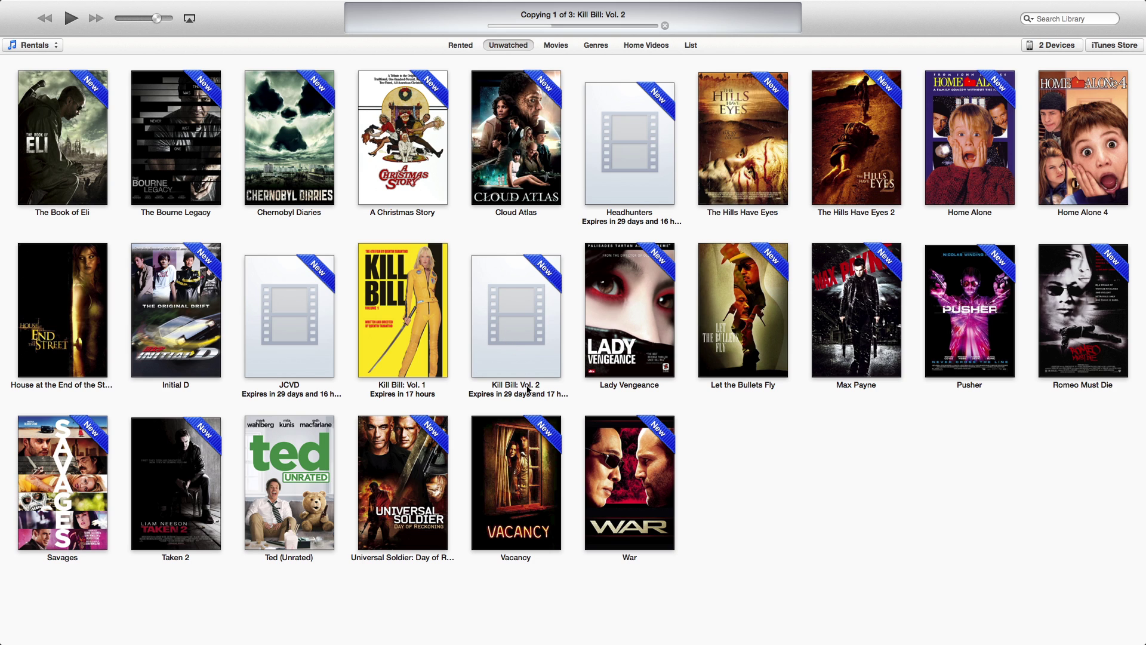
{"action": "mouse_move", "coordinate": [525, 3]}
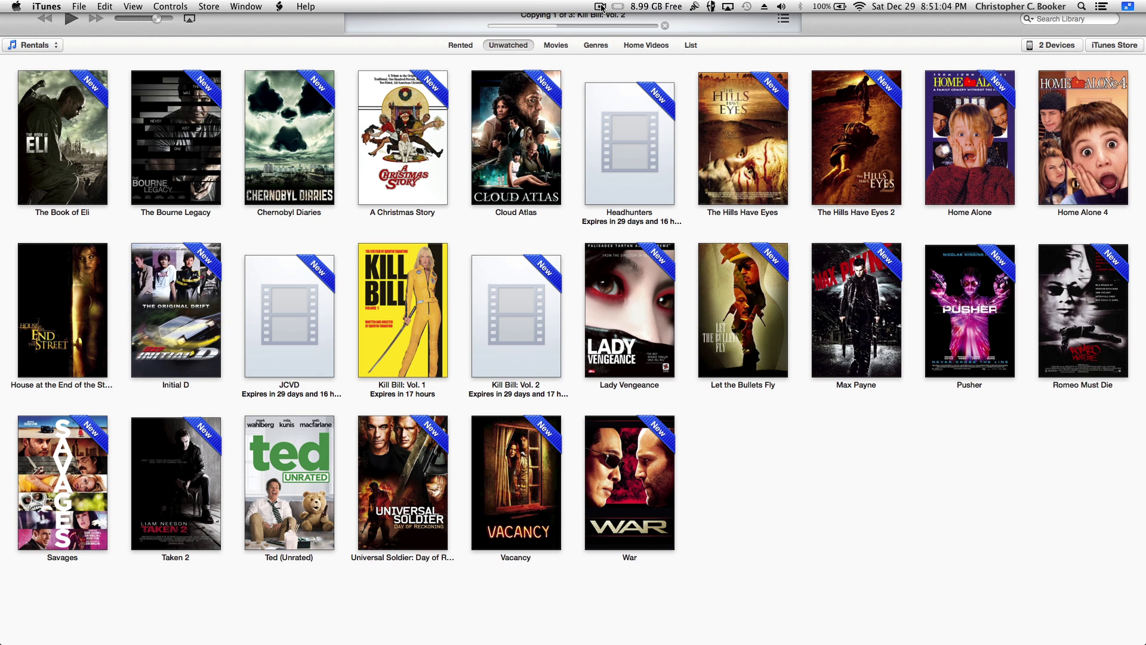
{"action": "left_click", "coordinate": [601, 7]}
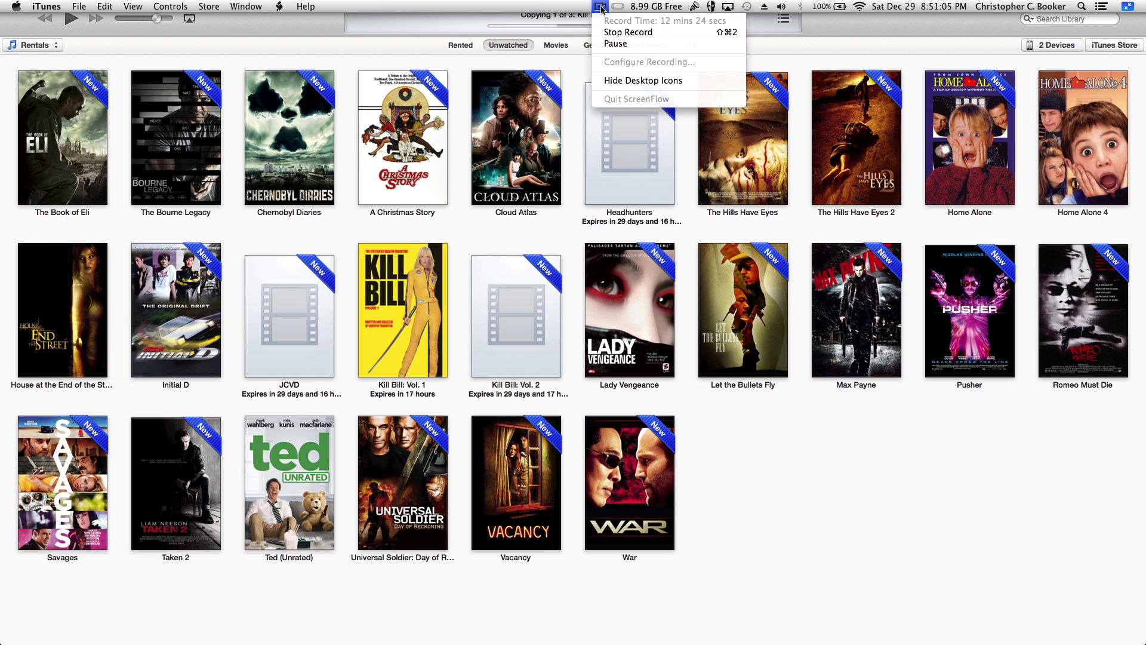
{"action": "left_click", "coordinate": [614, 44]}
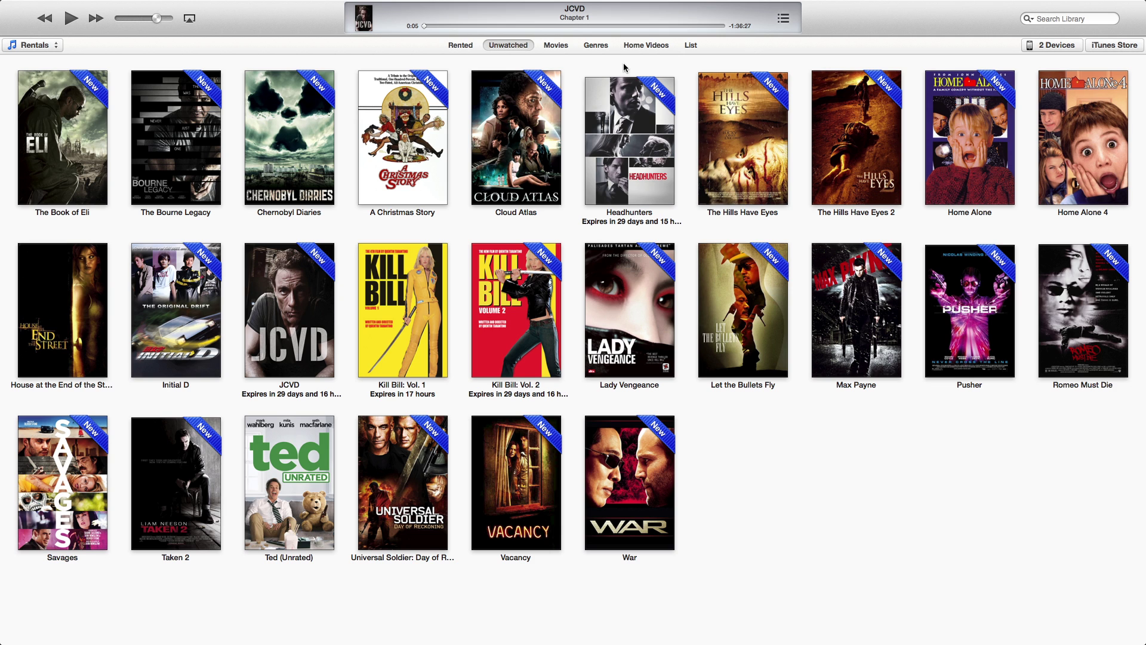
Review and confirm Get Info for JCVD, Headhunters and Kill Bill: Vol. 2, then return to the desktop
{"action": "right_click", "coordinate": [279, 329]}
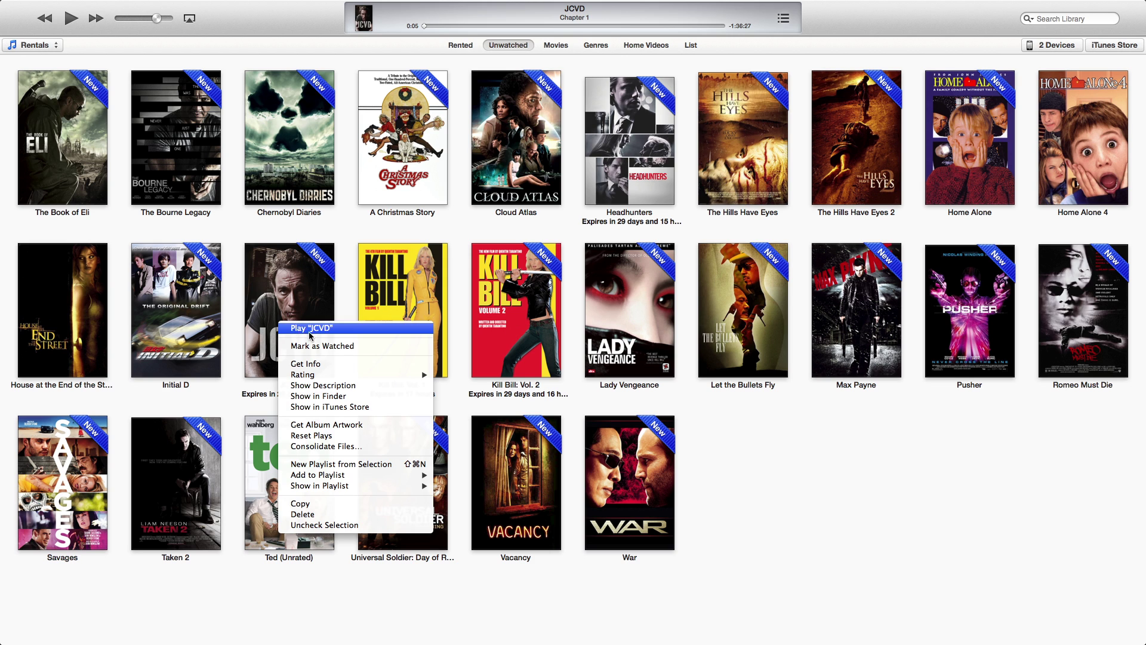
{"action": "left_click", "coordinate": [316, 365]}
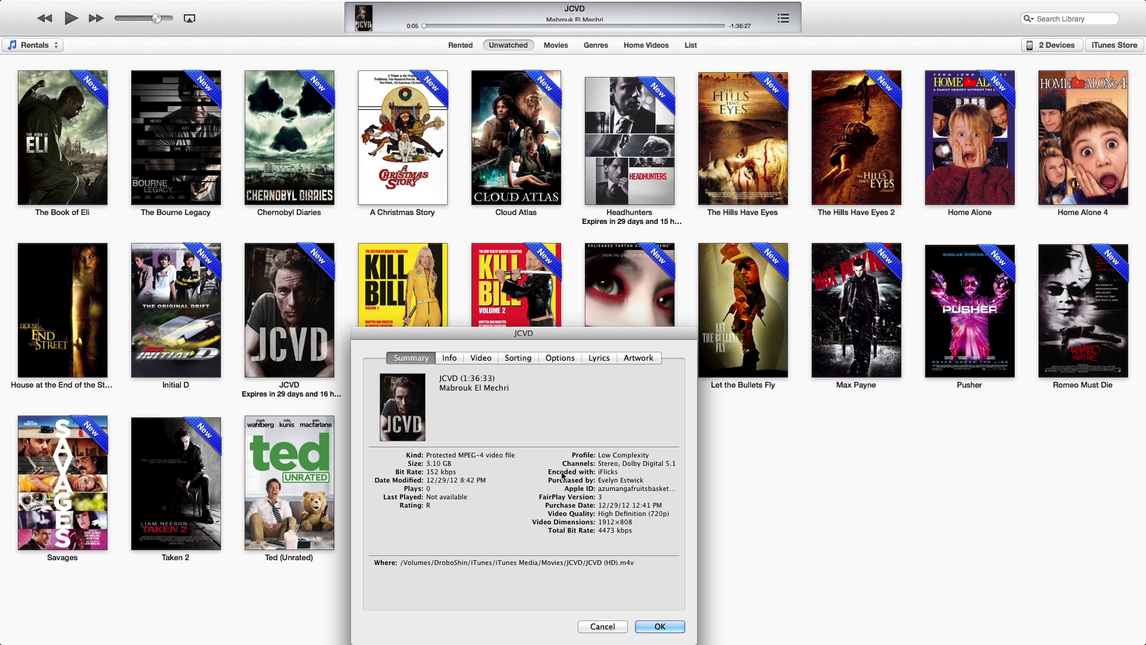
{"action": "left_click", "coordinate": [657, 627]}
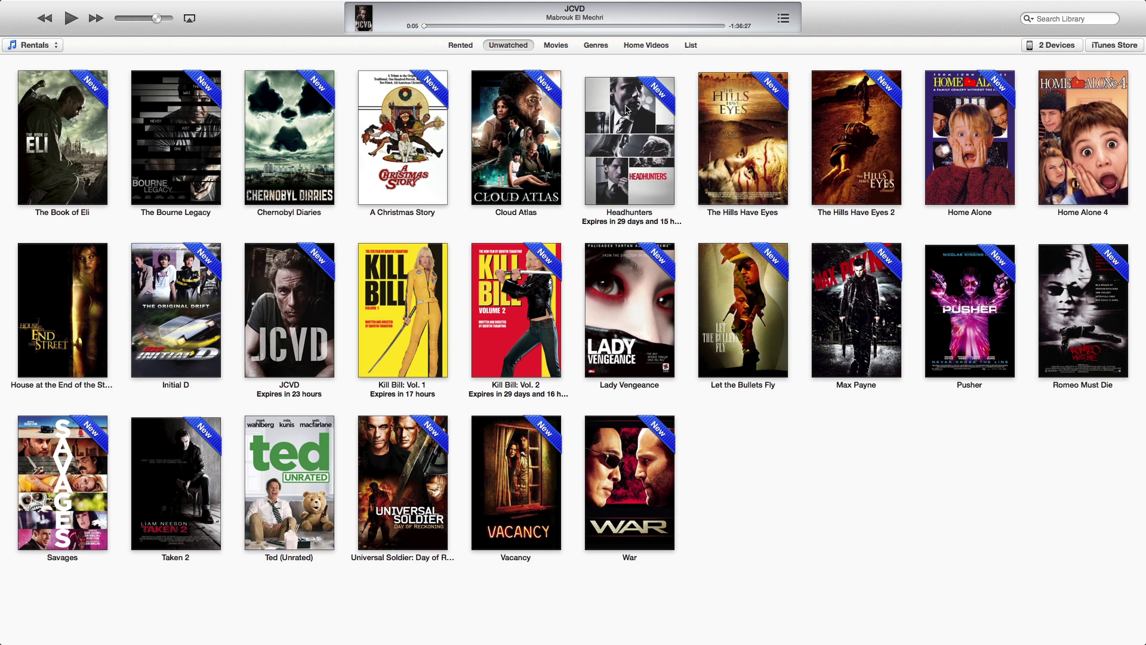
{"action": "right_click", "coordinate": [625, 109]}
{"action": "left_click", "coordinate": [642, 141]}
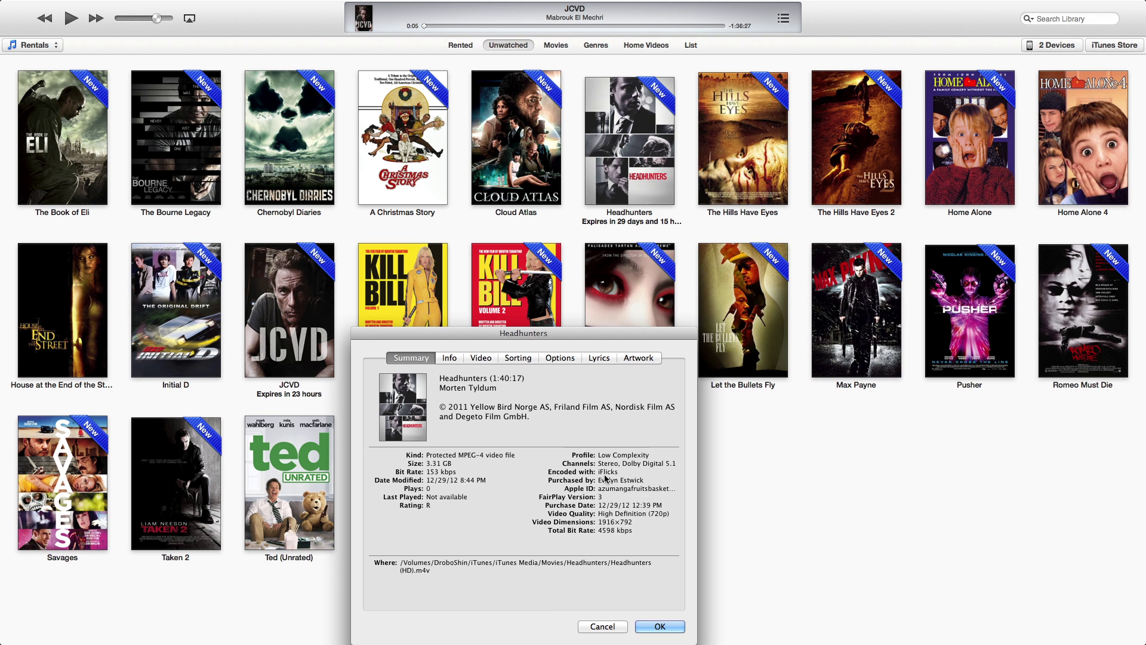
{"action": "left_click", "coordinate": [657, 625]}
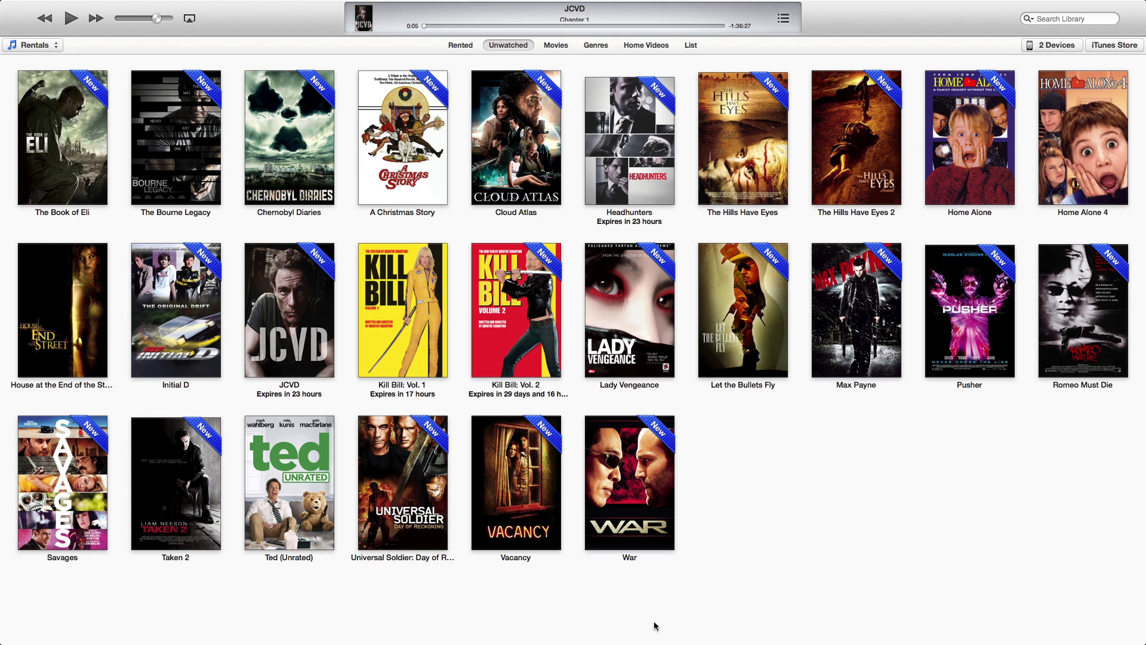
{"action": "right_click", "coordinate": [533, 336]}
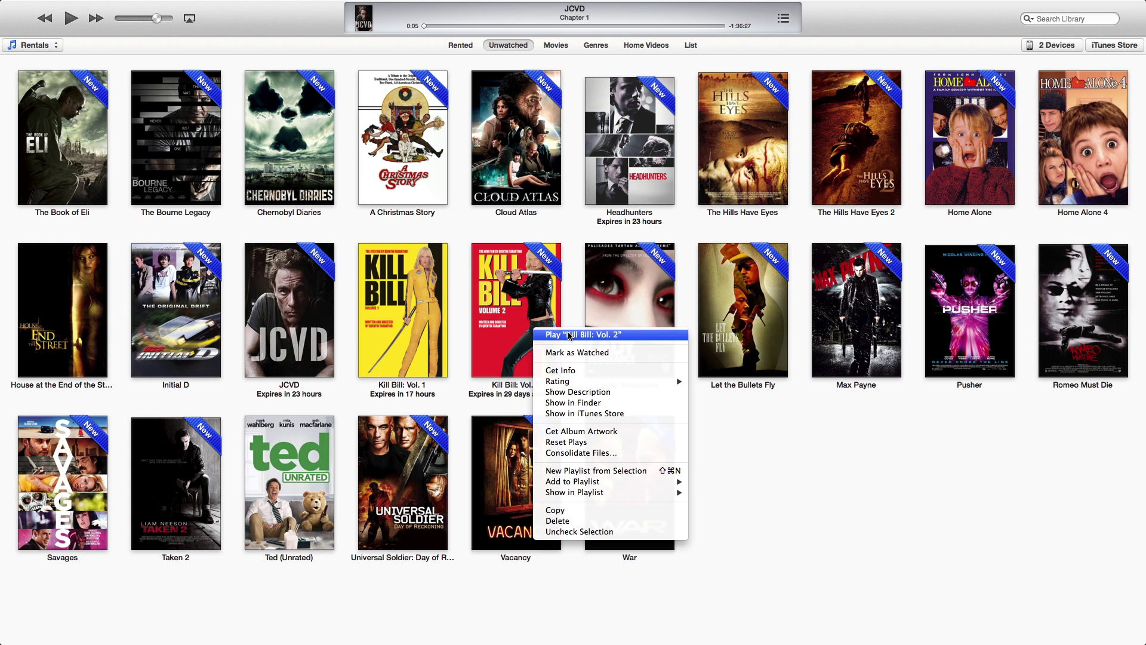
{"action": "left_click", "coordinate": [593, 371]}
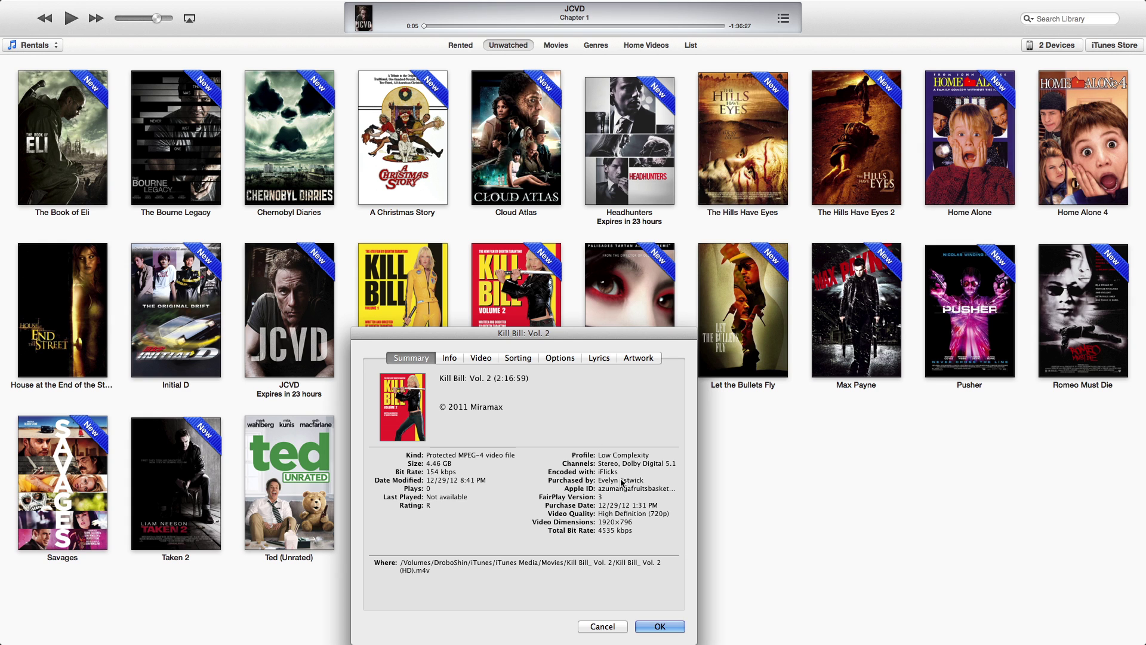
{"action": "left_click", "coordinate": [660, 625]}
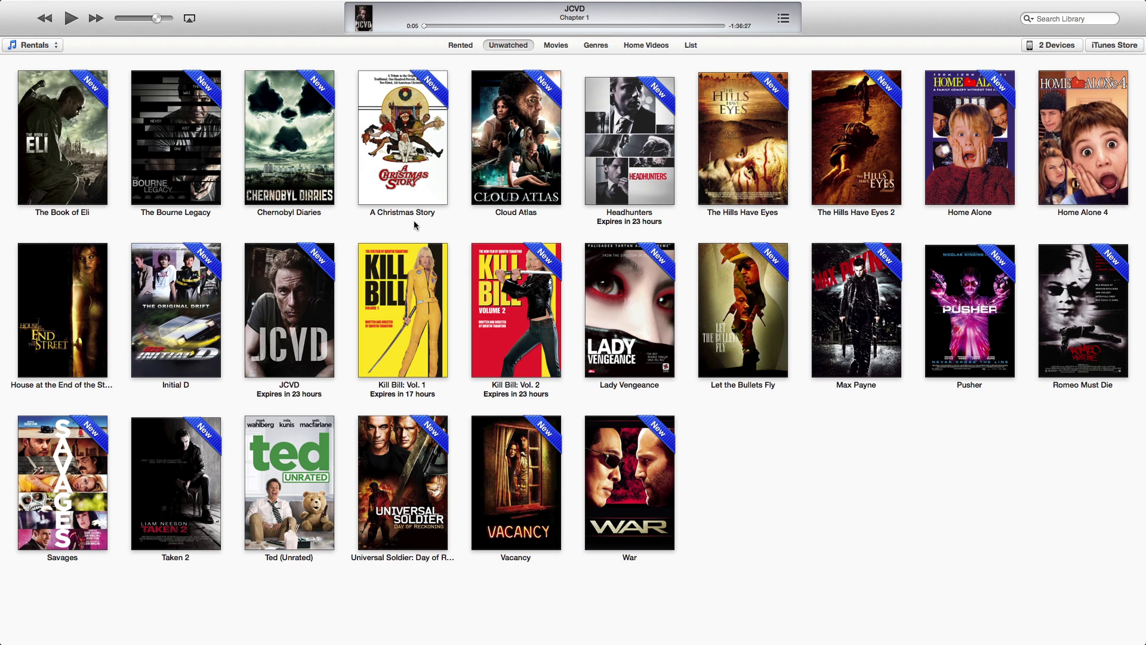
{"action": "key", "text": "ctrl+Left"}
{"action": "mouse_move", "coordinate": [485, 634]}
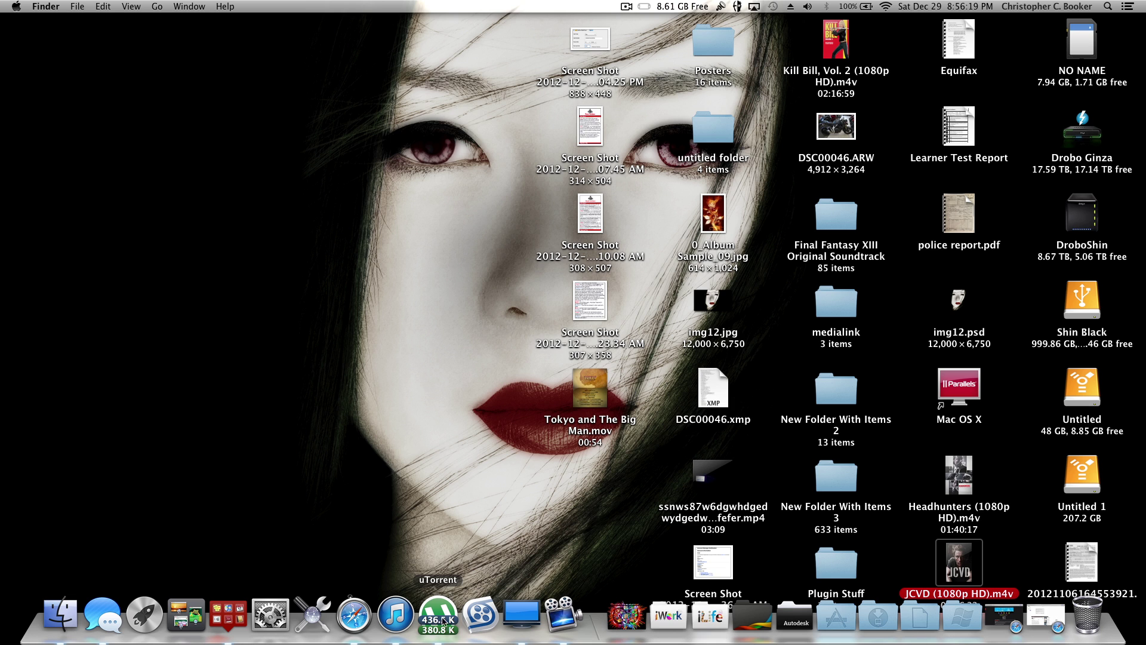
Quit iTunes from the Dock and launch Kigo M4V Converter
{"action": "right_click", "coordinate": [391, 623]}
{"action": "left_click", "coordinate": [394, 575]}
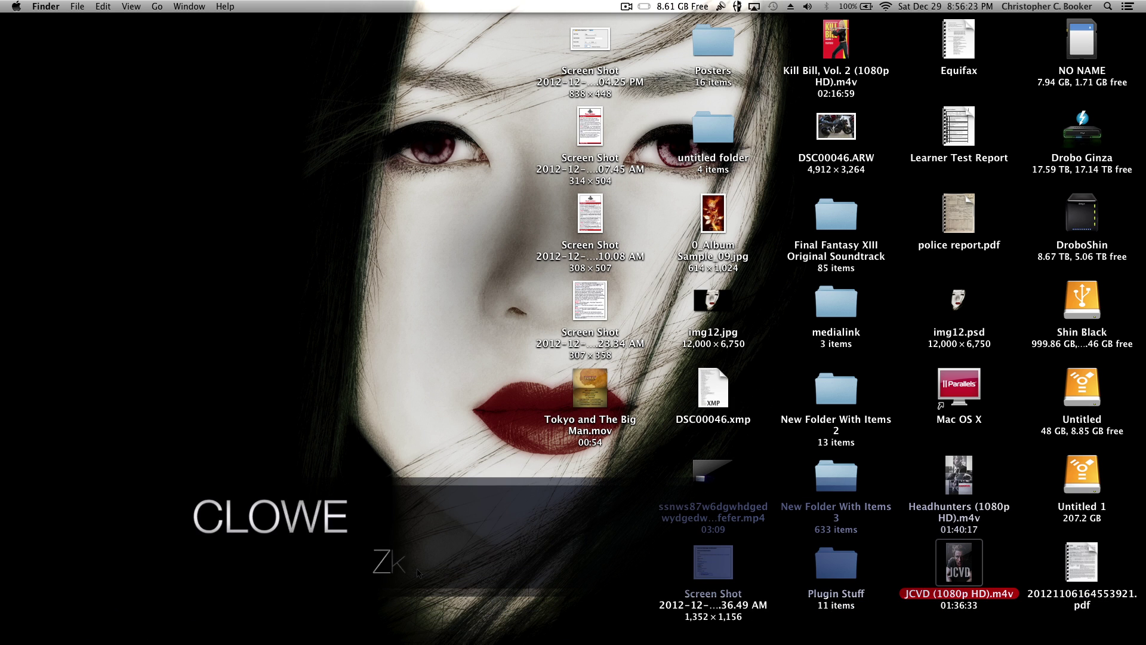
{"action": "left_click", "coordinate": [624, 7]}
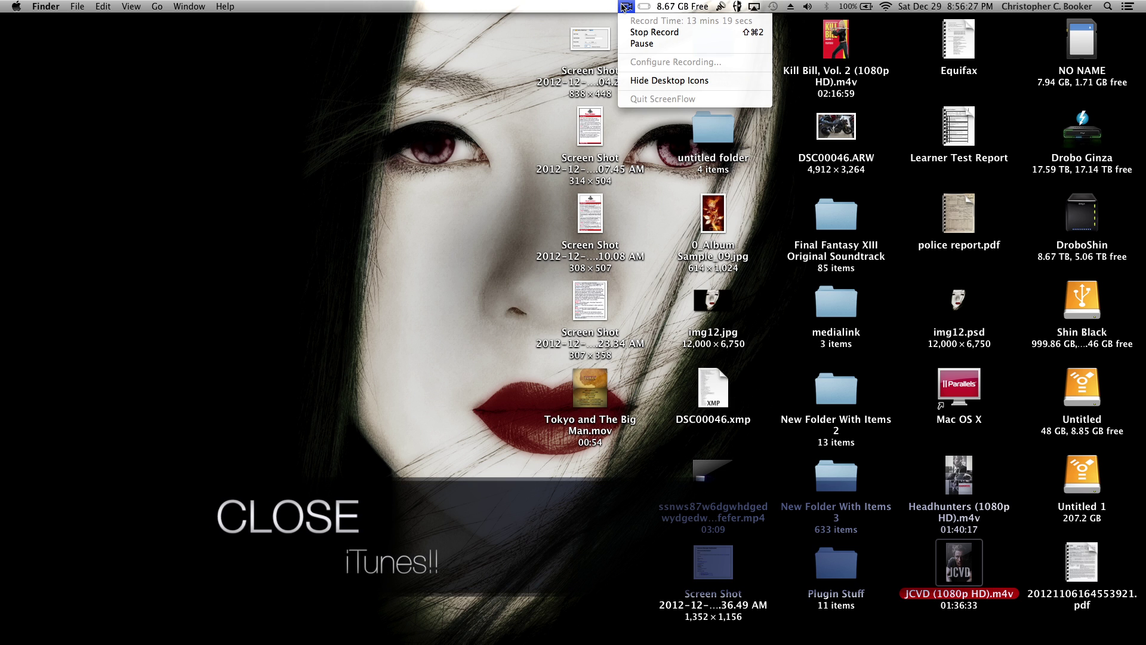
{"action": "left_click", "coordinate": [519, 99]}
{"action": "mouse_move", "coordinate": [484, 615]}
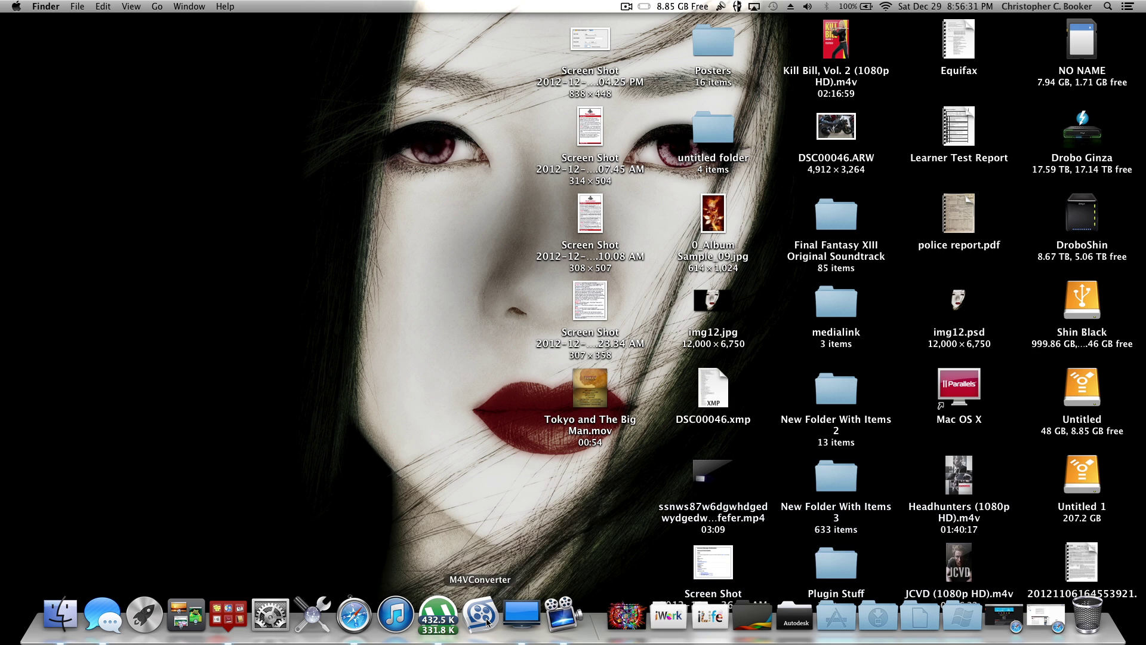
{"action": "left_click", "coordinate": [481, 615]}
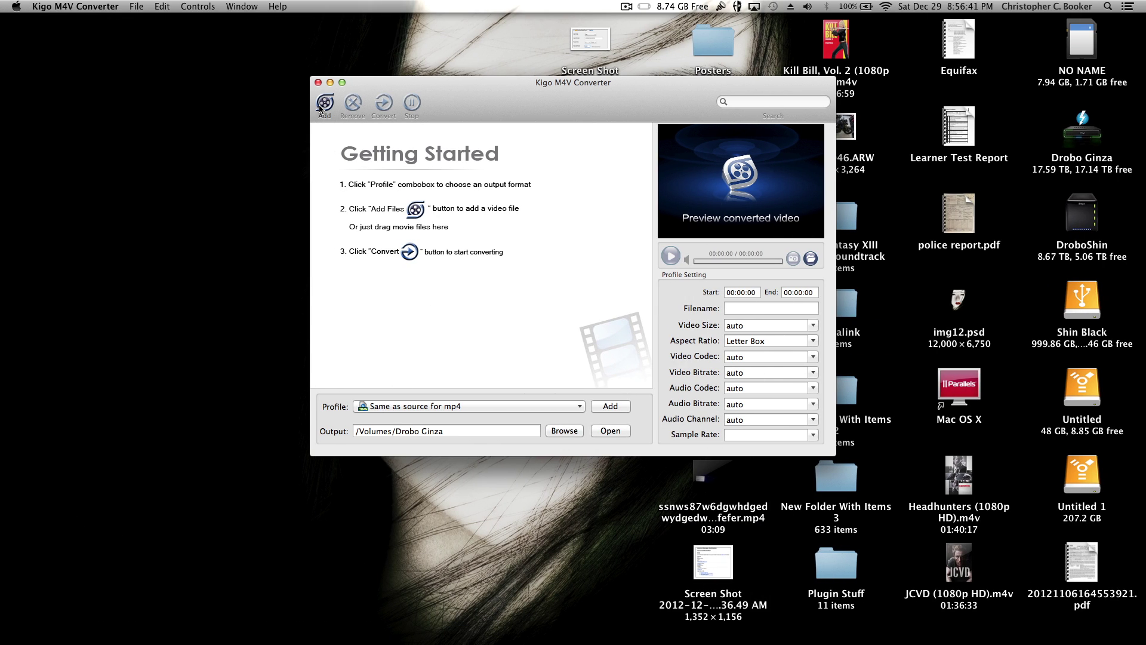
Search the iTunes Movies picker for 'jcv' and queue JCVD for conversion
{"action": "left_click", "coordinate": [323, 107]}
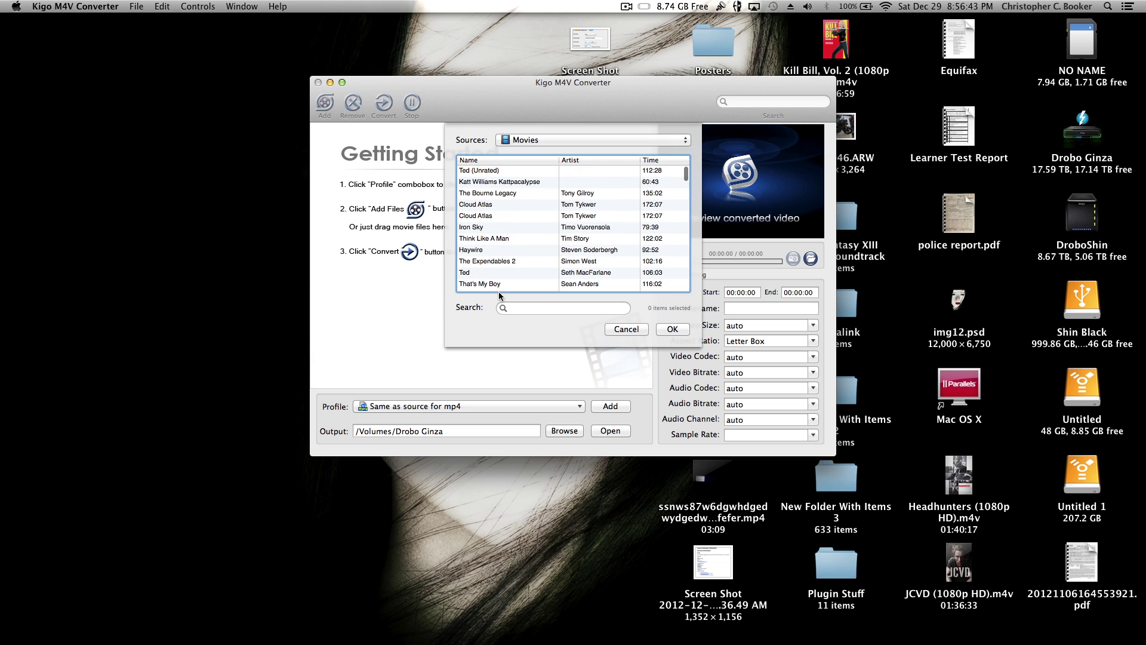
{"action": "left_click", "coordinate": [521, 309]}
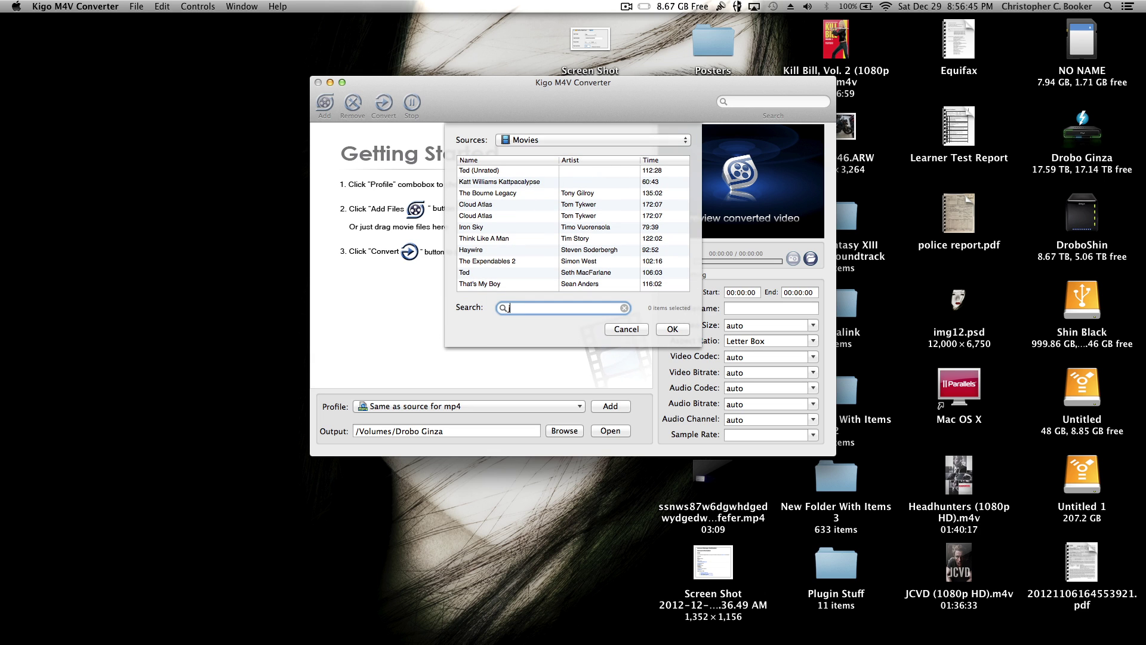
{"action": "type", "text": "jcv"}
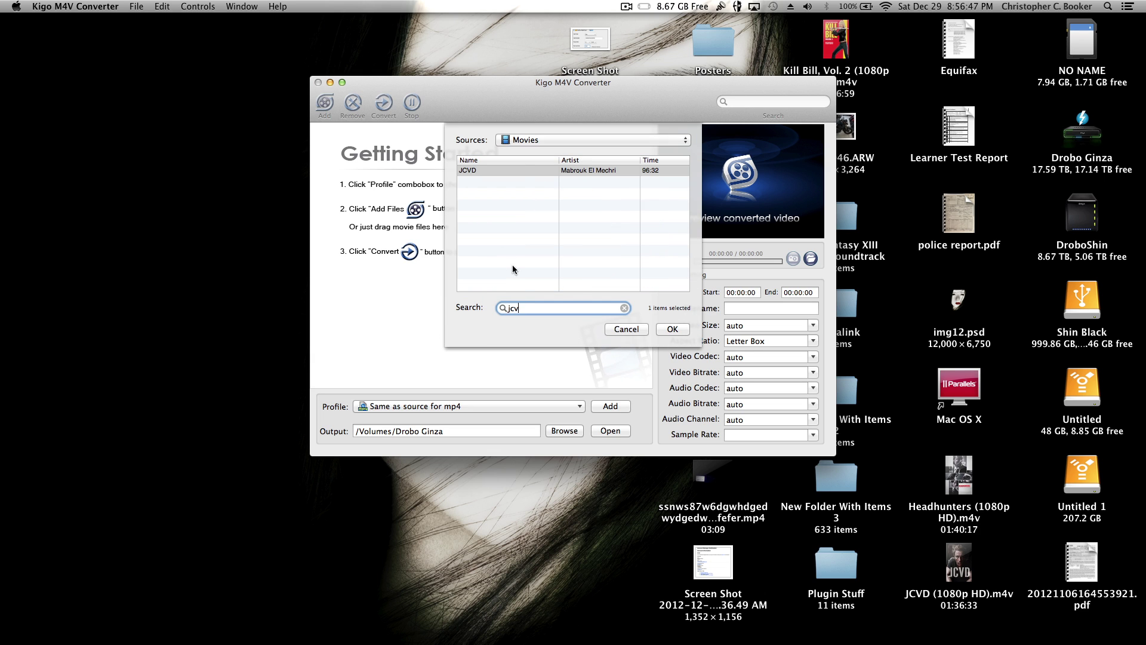
{"action": "left_click", "coordinate": [668, 330]}
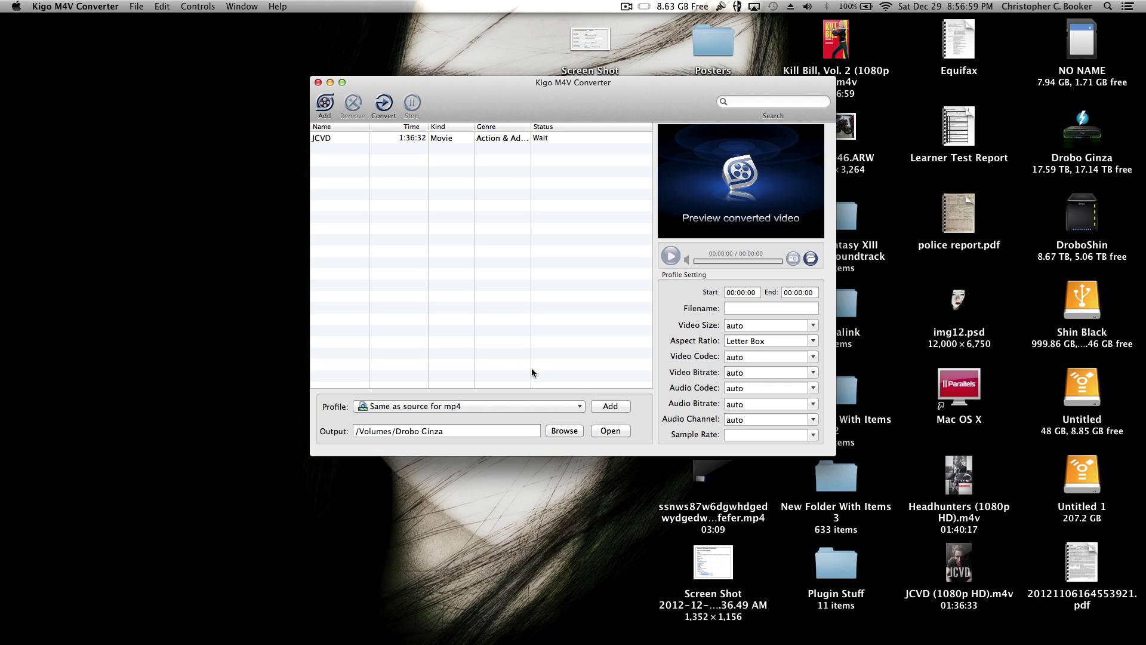
{"action": "left_click", "coordinate": [611, 406]}
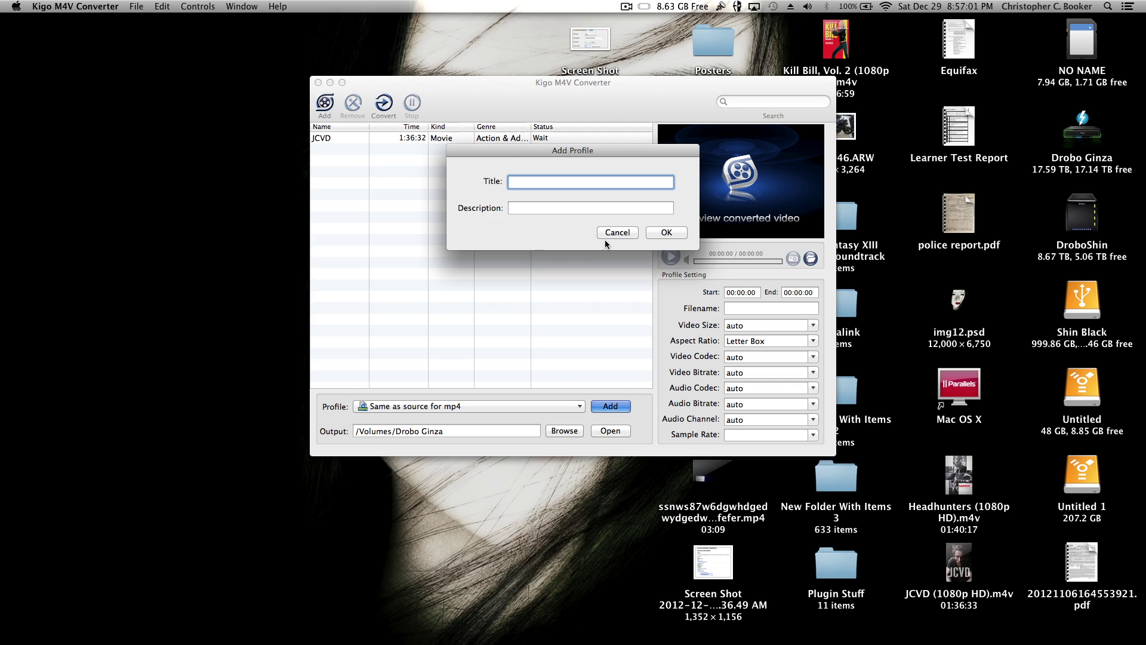
{"action": "left_click", "coordinate": [617, 233]}
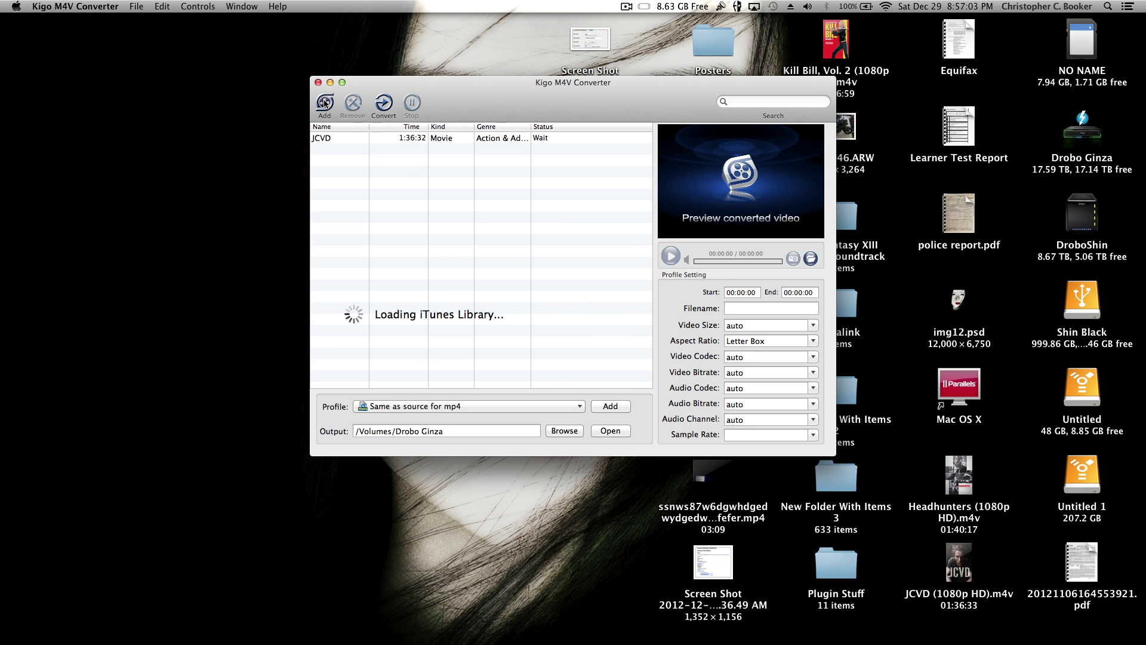
Search for 'kill' and queue Kill Bill: Vol. 2
{"action": "type", "text": "jcv"}
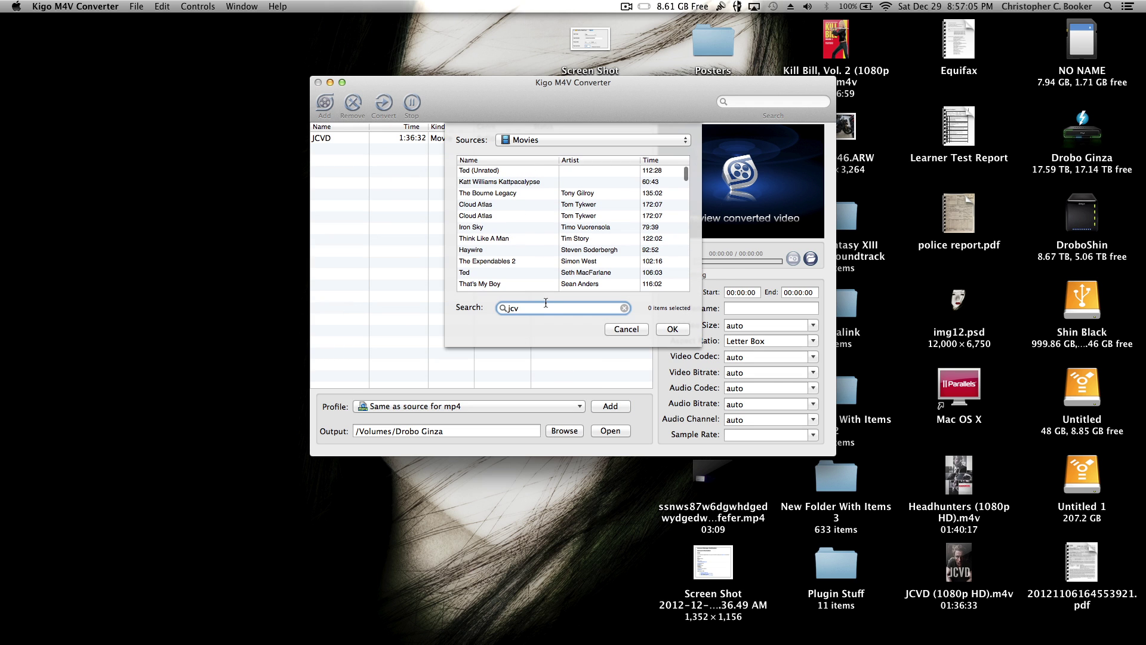
{"action": "key", "text": "BackSpace"}
{"action": "key", "text": "BackSpace"}
{"action": "key", "text": "BackSpace"}
{"action": "type", "text": "kill"}
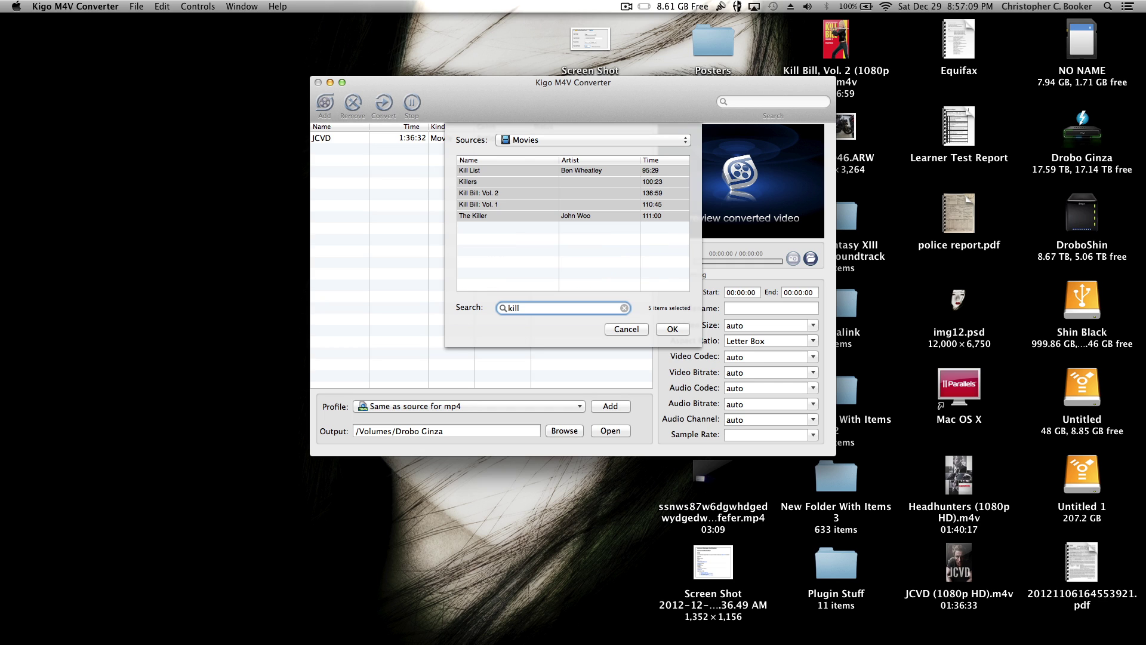
{"action": "left_click", "coordinate": [496, 194]}
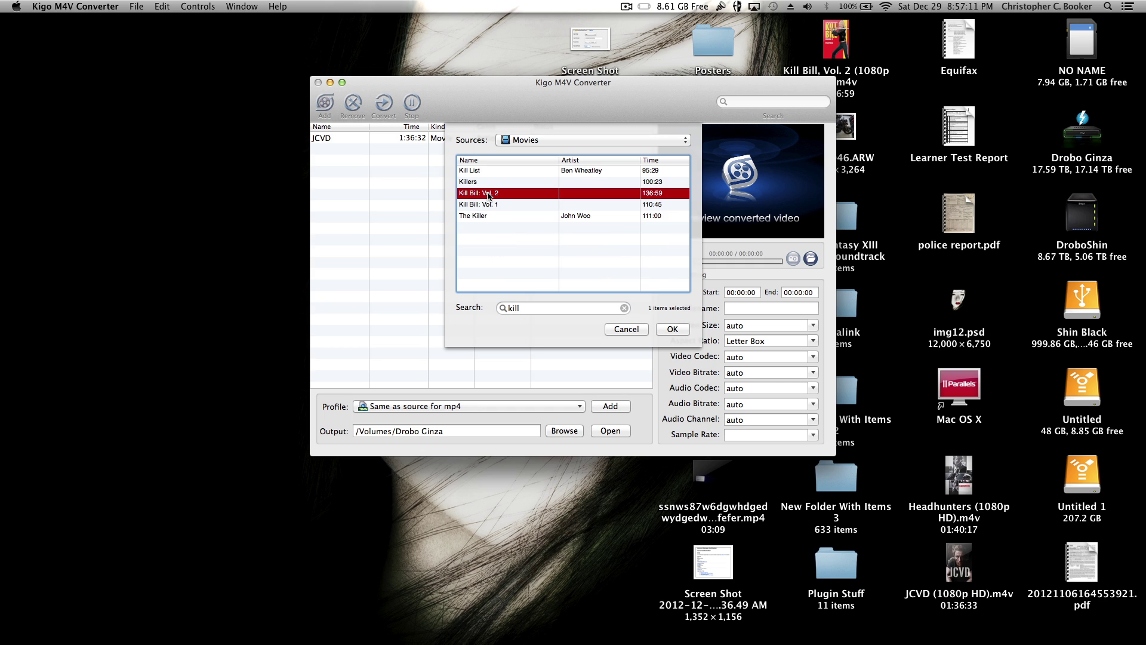
{"action": "left_click", "coordinate": [670, 330]}
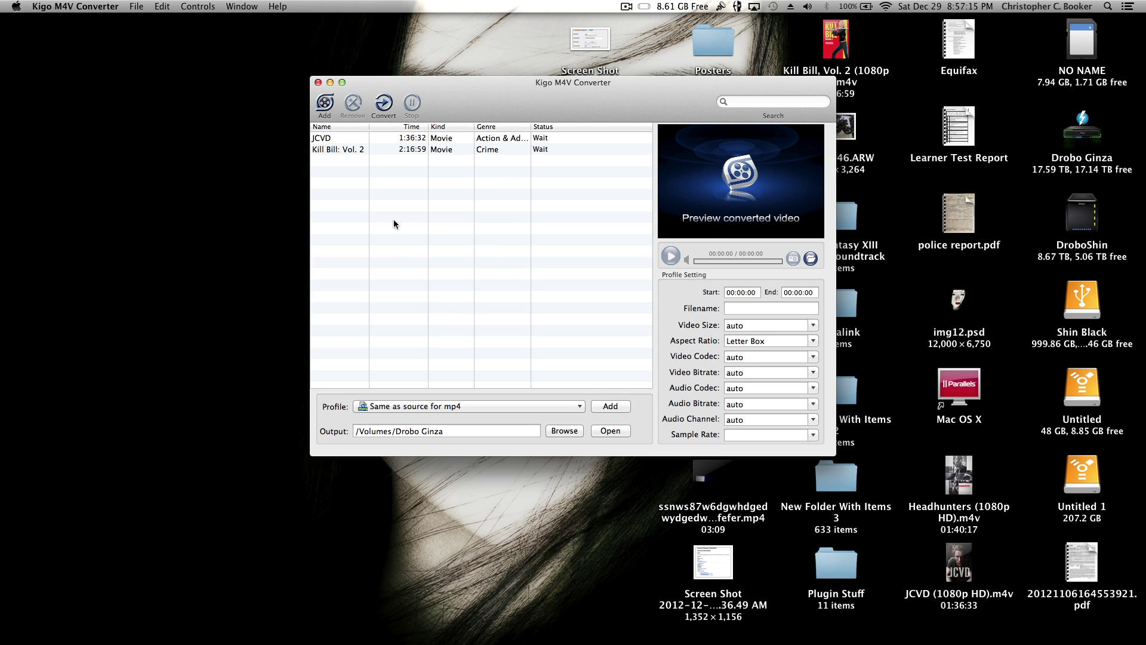
Search the picker for 'head' and queue Headhunters
{"action": "left_click", "coordinate": [328, 104]}
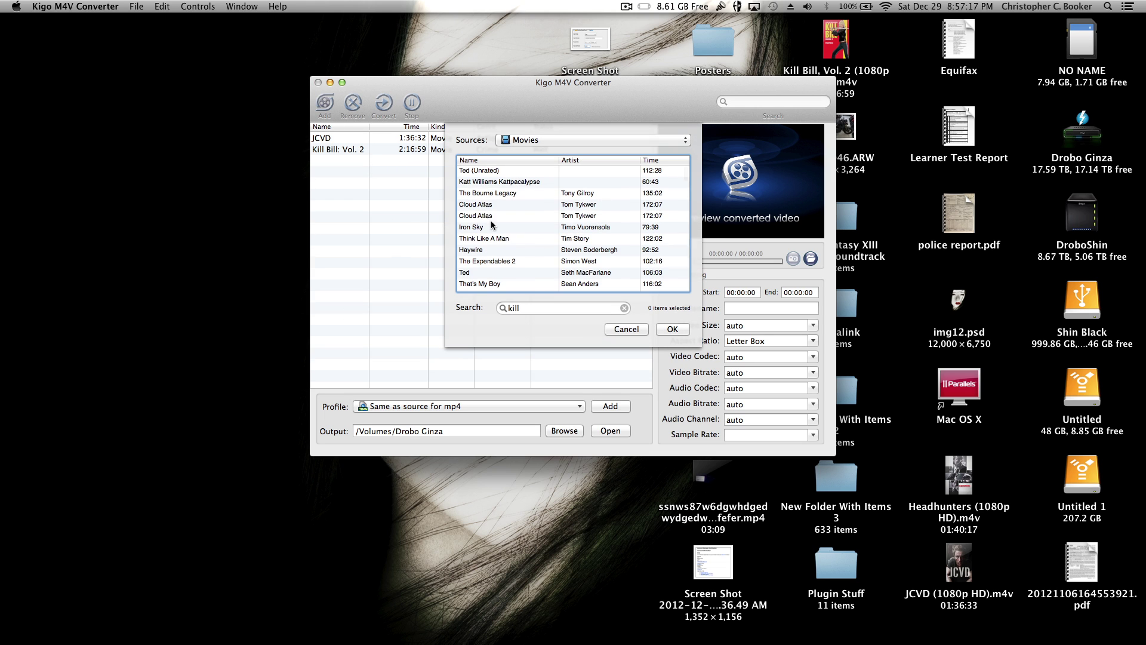
{"action": "left_click", "coordinate": [530, 308]}
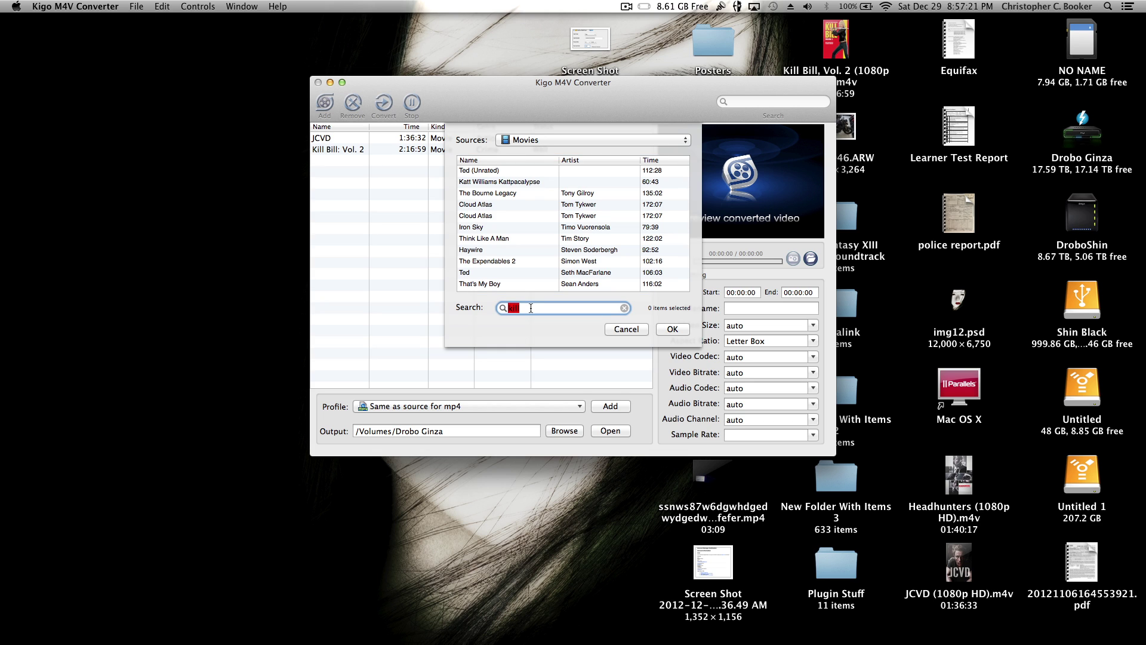
{"action": "type", "text": "head"}
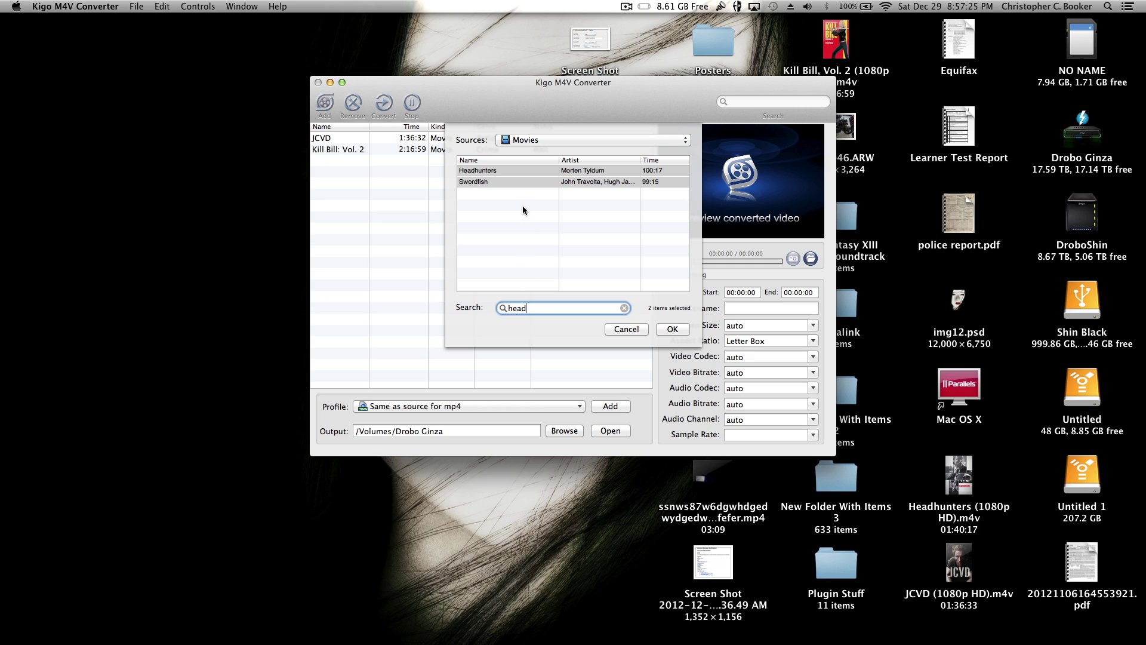
{"action": "left_click", "coordinate": [510, 197]}
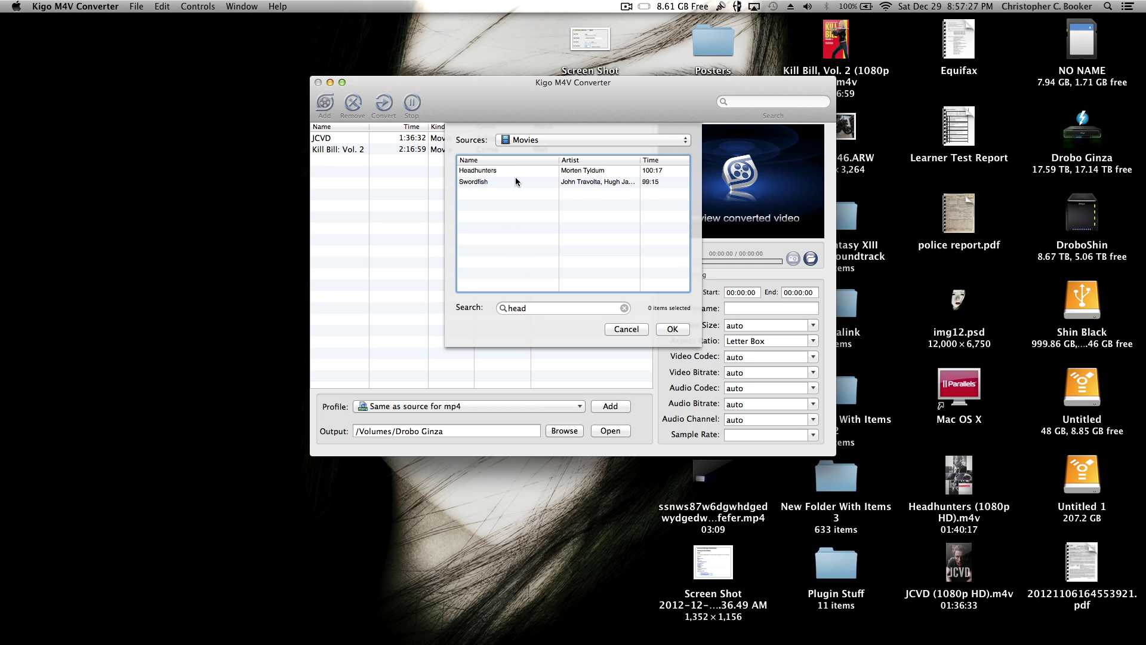
{"action": "left_click", "coordinate": [507, 171]}
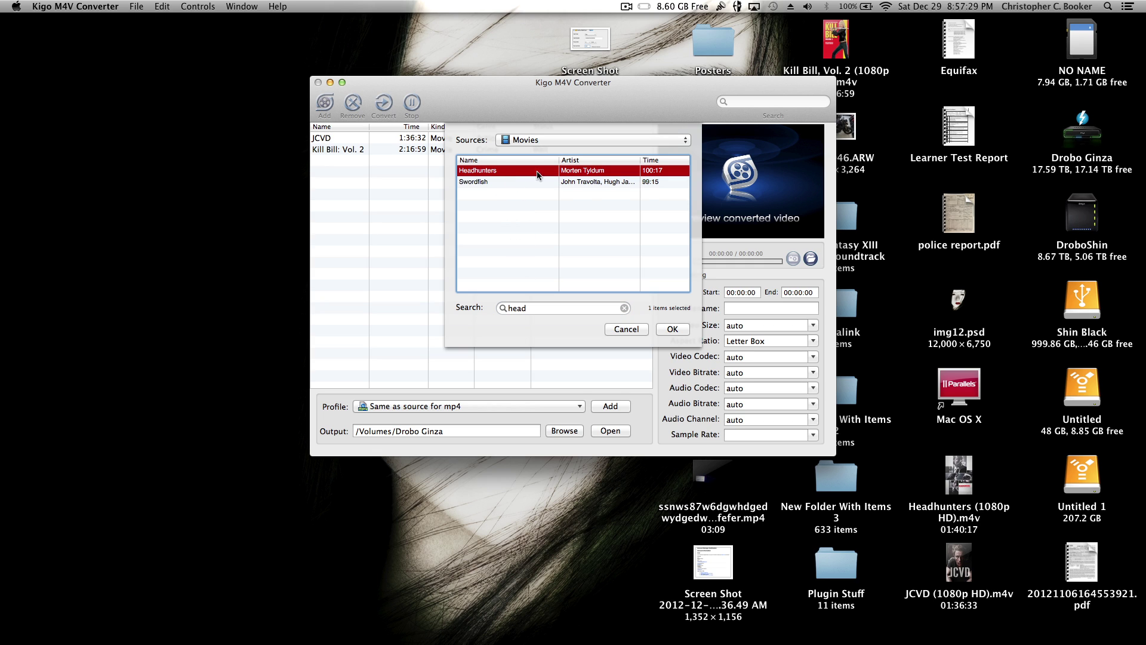
{"action": "left_click", "coordinate": [672, 330]}
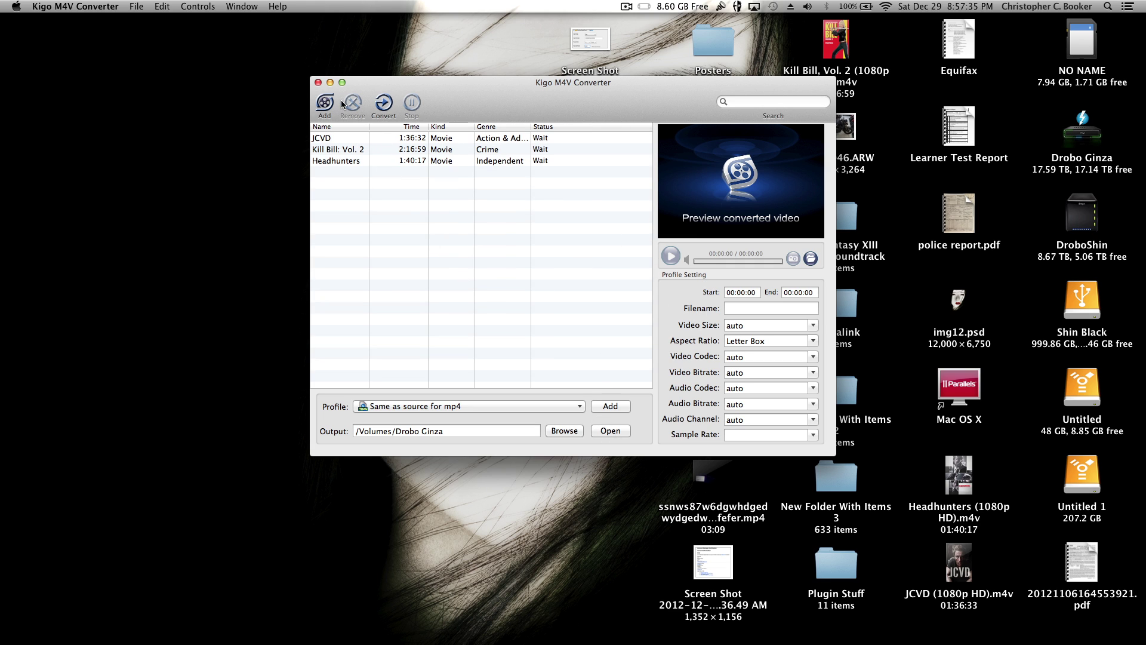
Start converting the queued movies and select the Drobo Ginza drive
{"action": "left_click", "coordinate": [383, 105]}
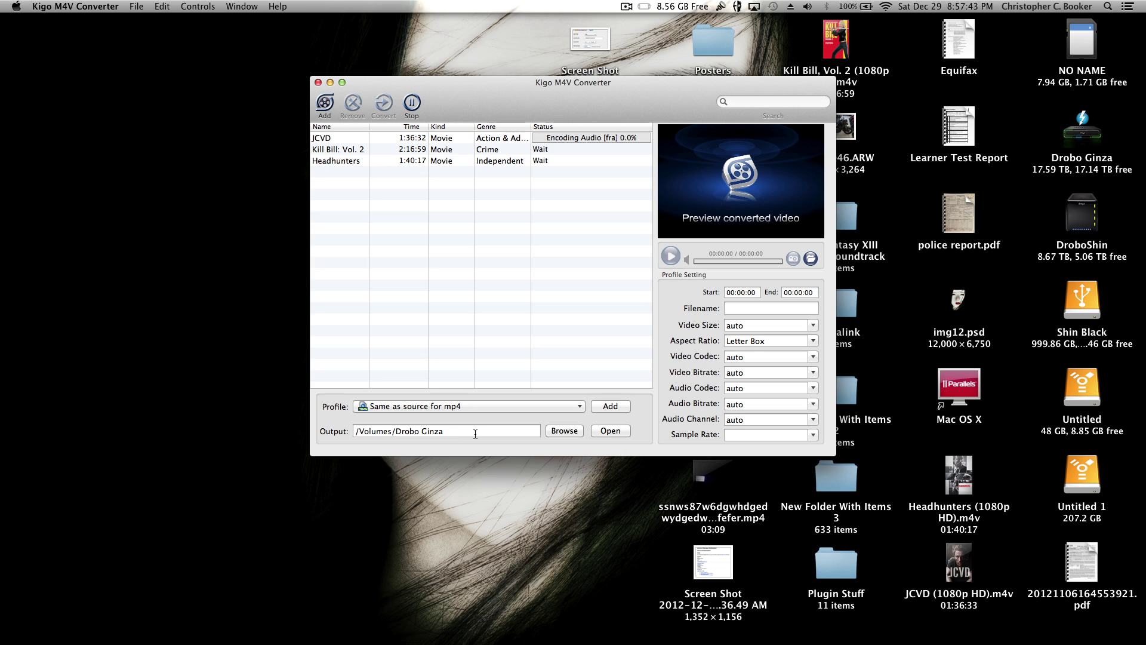
{"action": "left_click", "coordinate": [1086, 134]}
Open the Drobo Ginza drive and scroll down to its Movies section
{"action": "double_click", "coordinate": [1086, 134]}
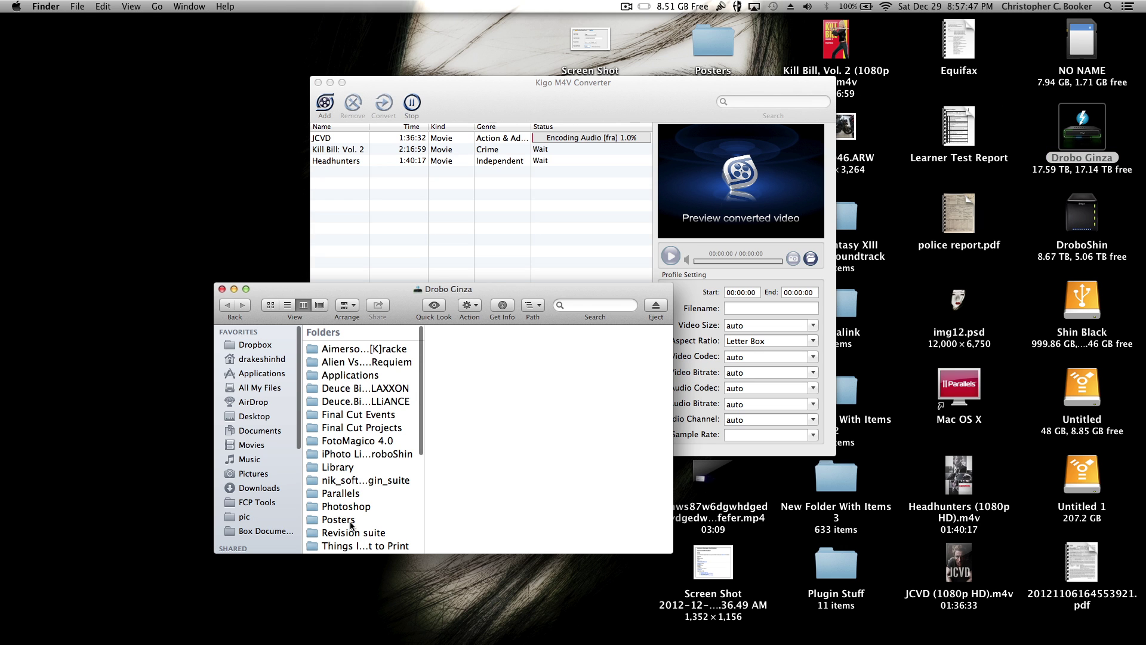
{"action": "scroll", "coordinate": [352, 525], "scroll_direction": "down", "scroll_amount": 5}
{"action": "scroll", "coordinate": [352, 522], "scroll_direction": "down", "scroll_amount": 2}
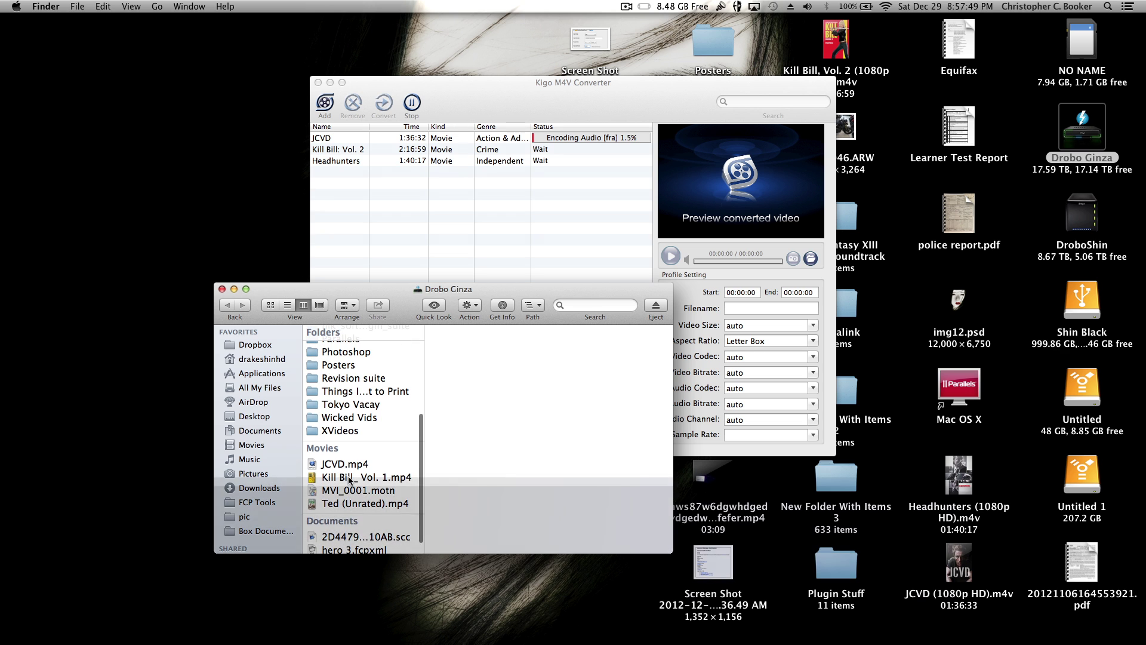
Preview Kill Bill_ Vol. 1.mp4, Ted (Unrated).mp4 and JCVD.mp4, then close the Finder window
{"action": "left_click", "coordinate": [350, 478]}
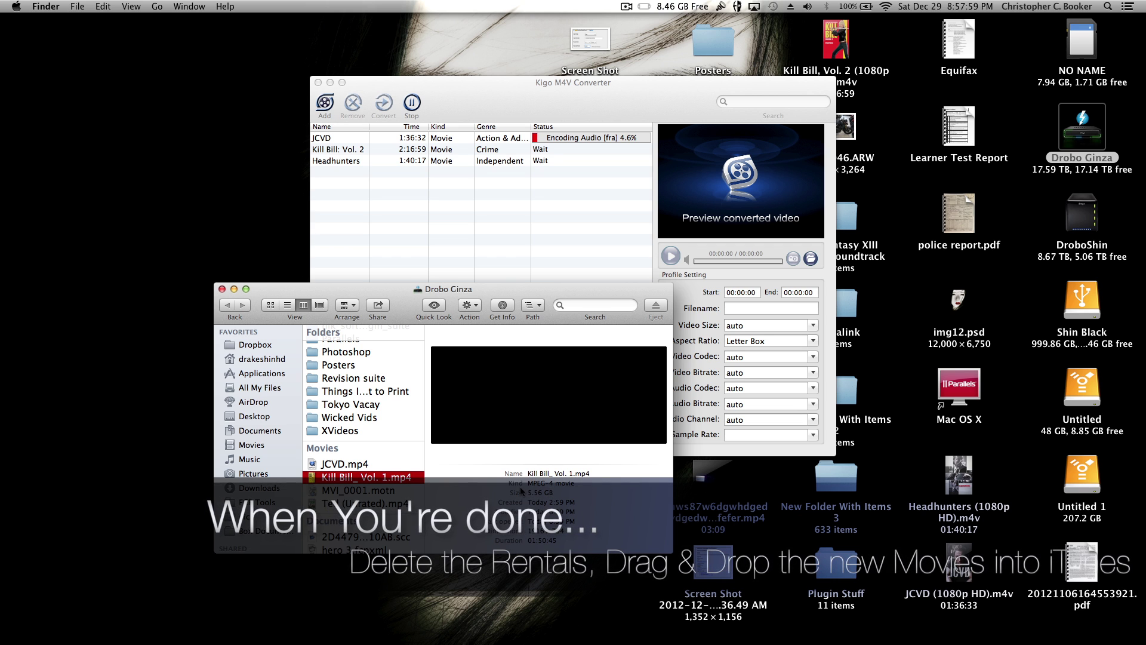
{"action": "left_click", "coordinate": [370, 503]}
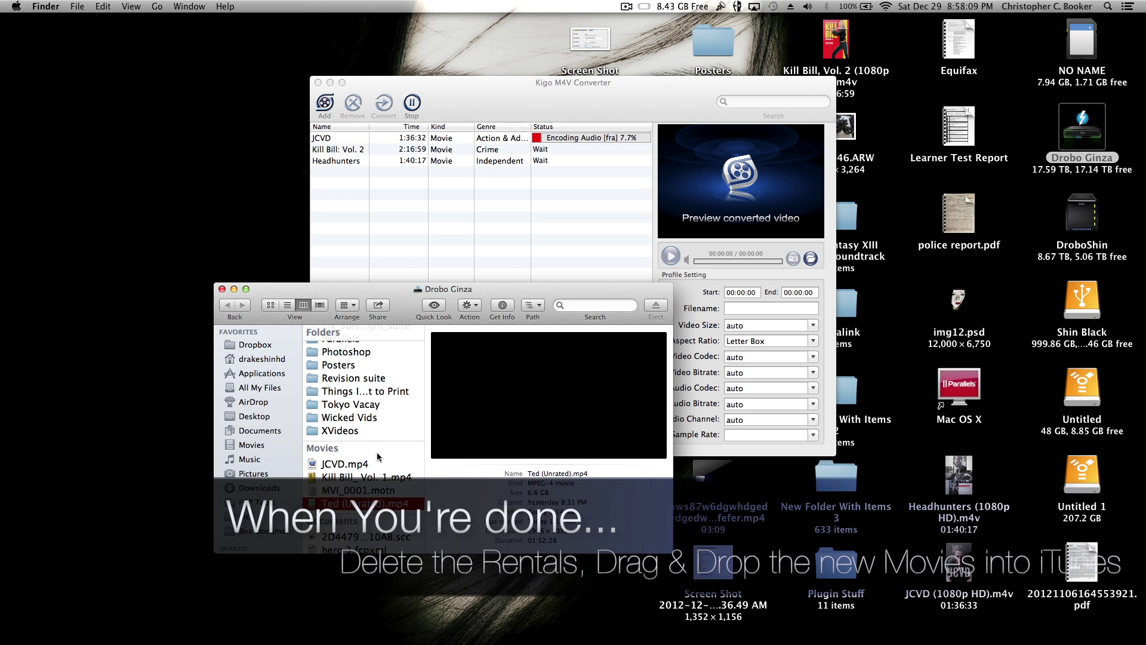
{"action": "left_click", "coordinate": [345, 465]}
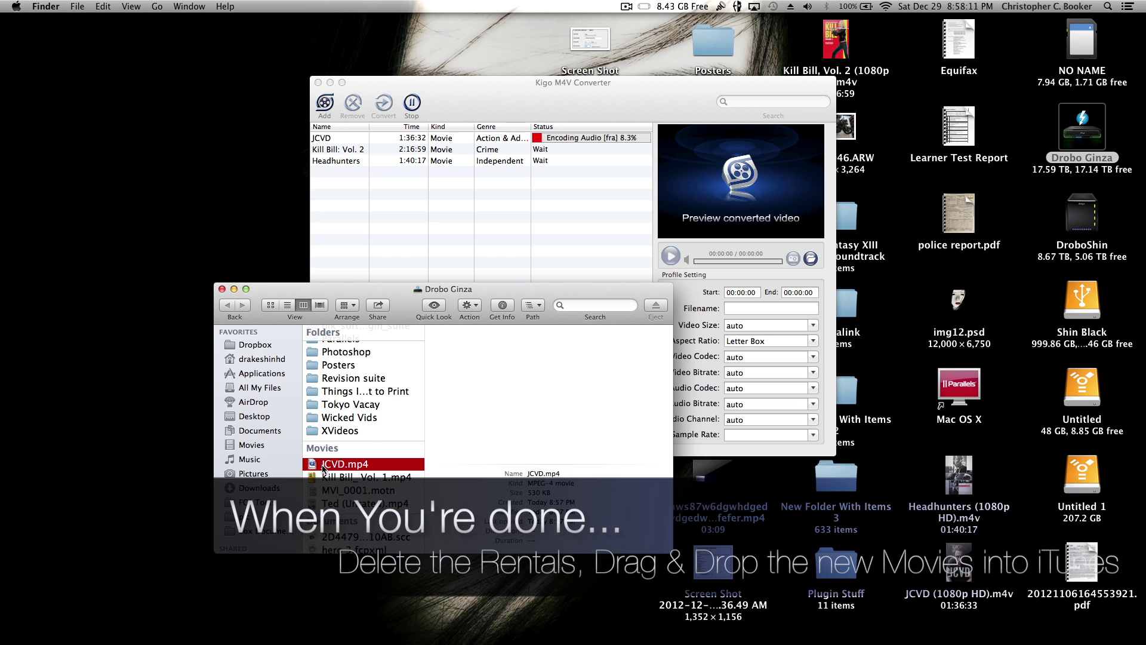
{"action": "left_click", "coordinate": [222, 290]}
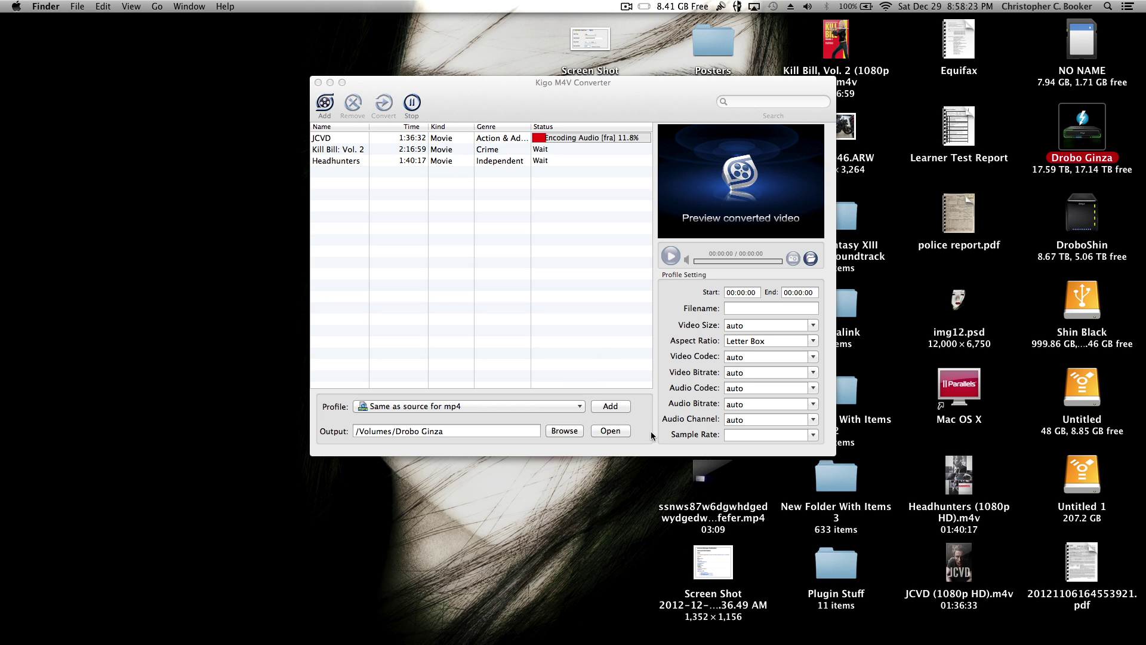
Return focus to Kigo M4V Converter while JCVD's audio encoding continues
{"action": "left_click", "coordinate": [627, 6]}
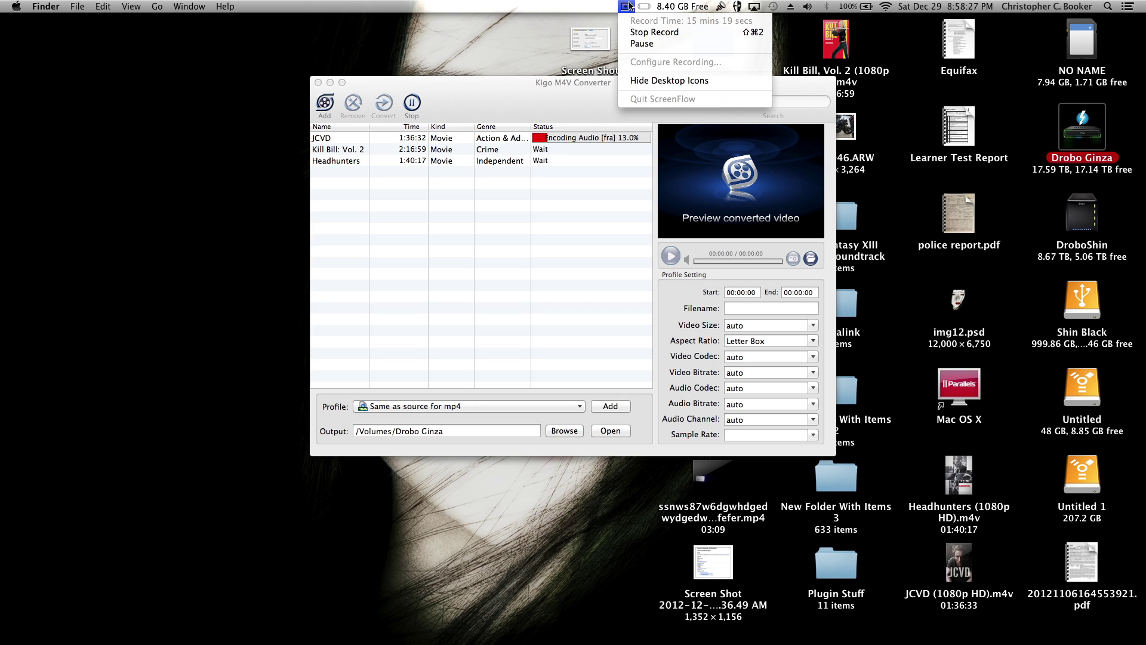